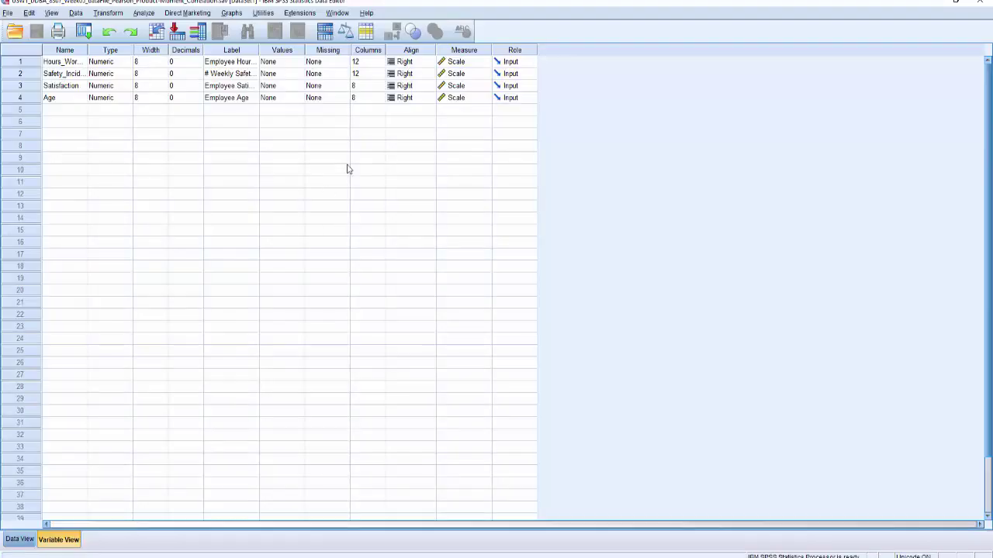
pyautogui.click(333, 169)
pyautogui.click(345, 169)
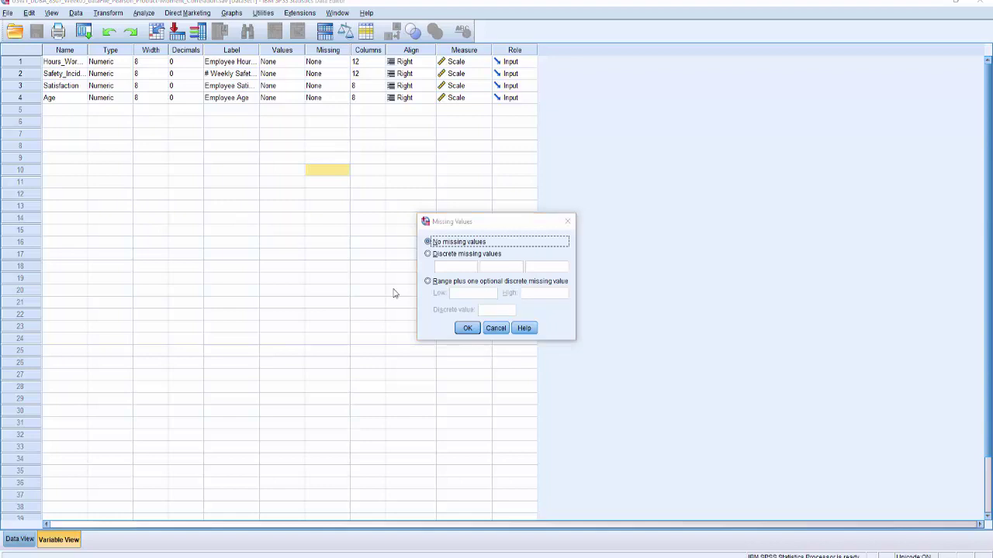
pyautogui.click(495, 329)
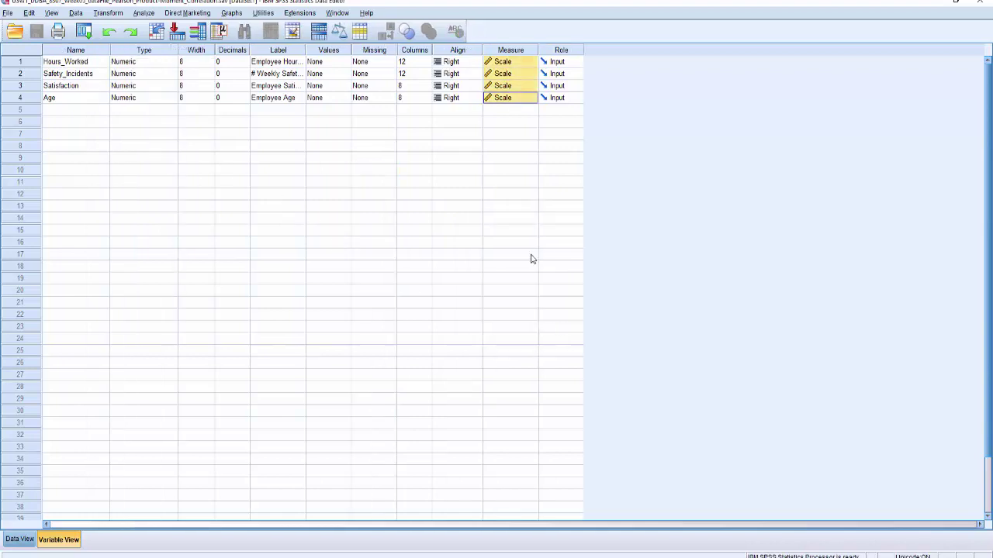
# Step: Review the measurement level choices available for the Hours_Worked variable
pyautogui.click(240, 208)
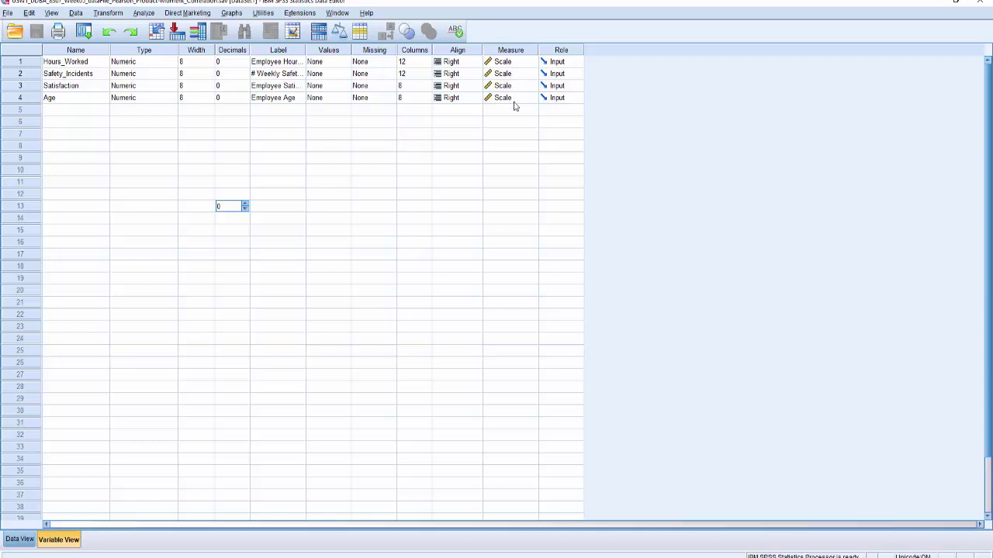
pyautogui.click(512, 62)
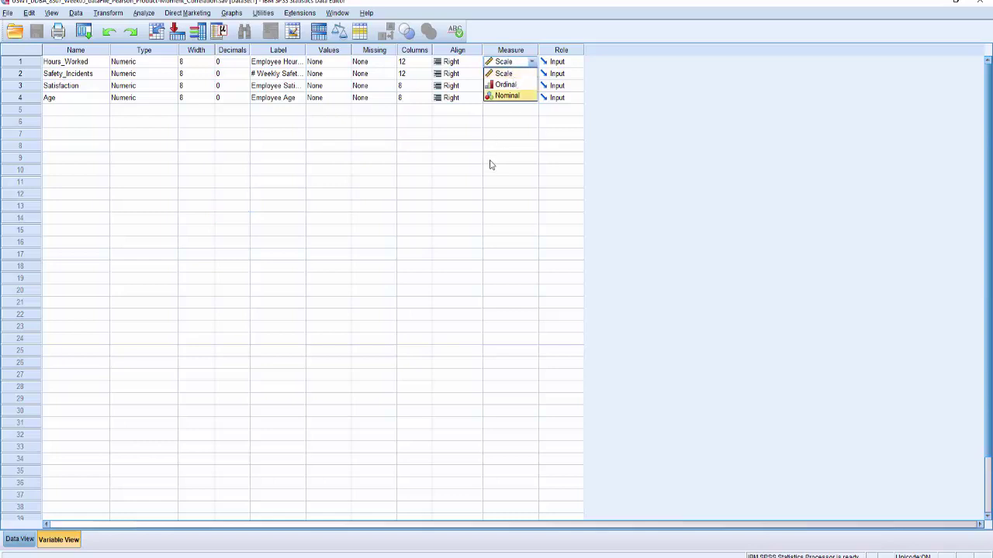
pyautogui.press('Escape')
# Step: Set up a Bivariate Correlations analysis with all four variables: hours worked, weekly safety incidents, satisfaction and age
pyautogui.click(146, 14)
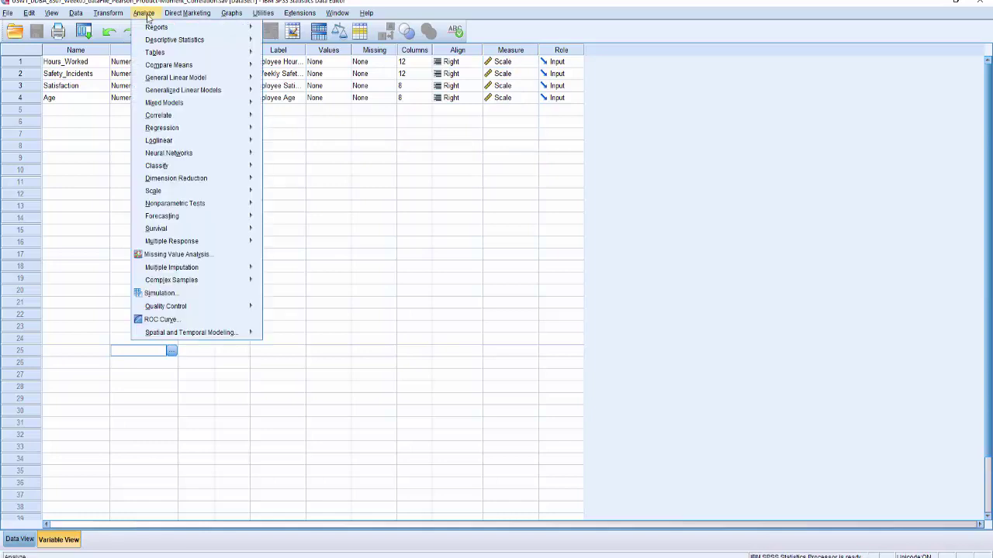
pyautogui.moveTo(176, 120)
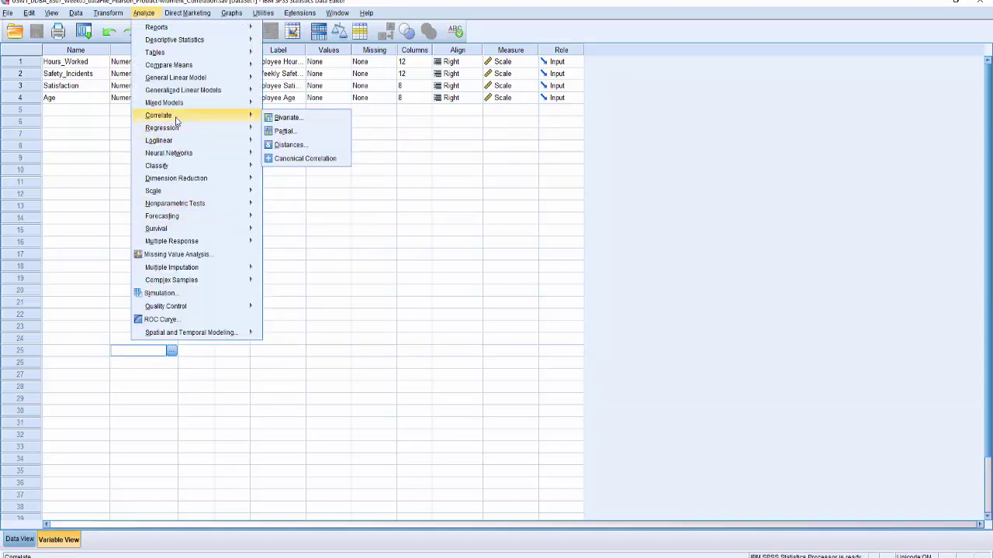
pyautogui.click(285, 118)
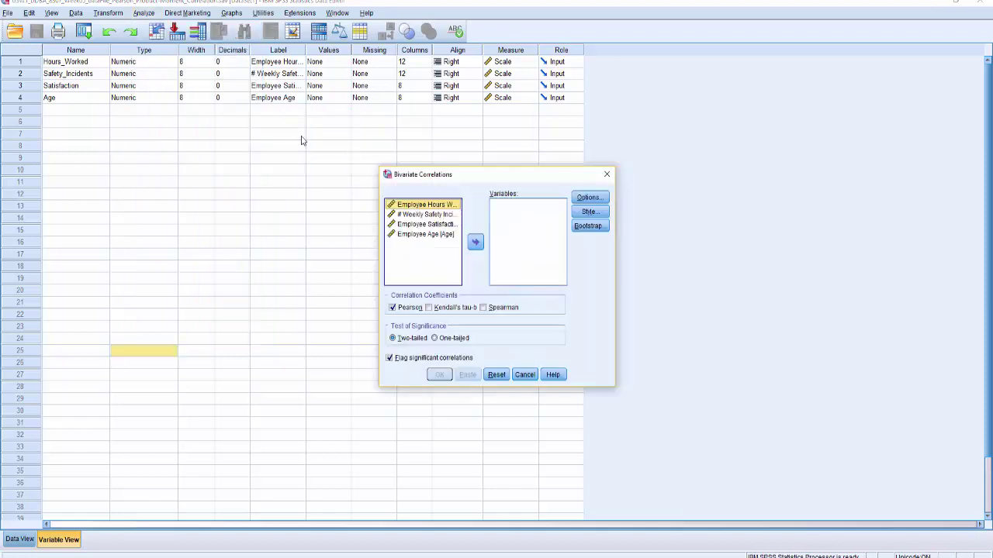
pyautogui.moveTo(451, 178); pyautogui.dragTo(466, 175)
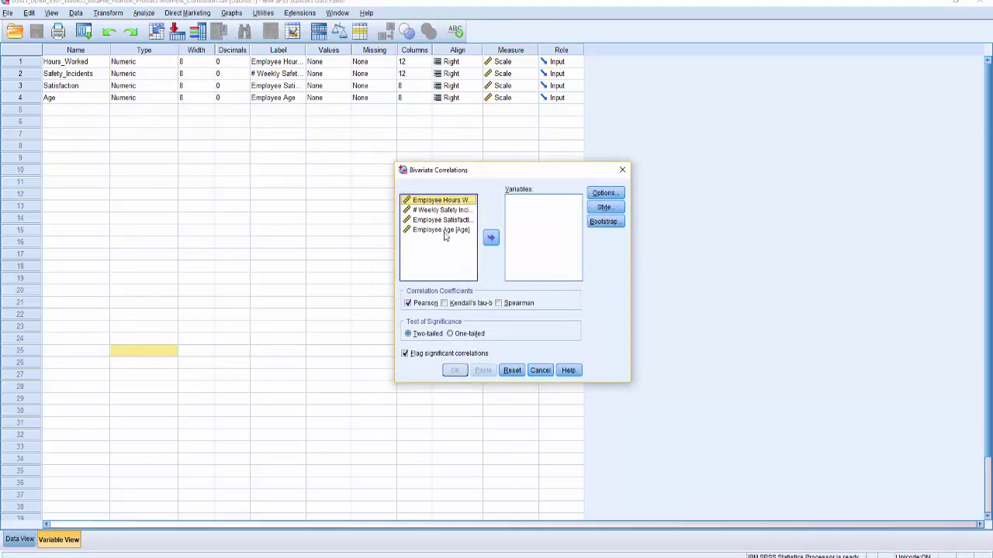
pyautogui.click(444, 262)
pyautogui.click(455, 202)
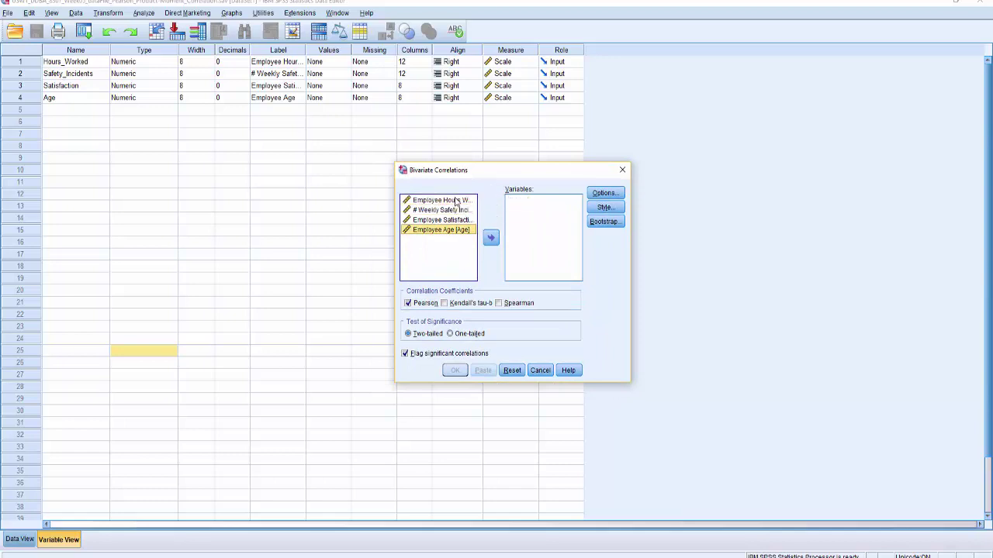
pyautogui.keyDown('shift'); pyautogui.click(453, 231); pyautogui.keyUp('shift')
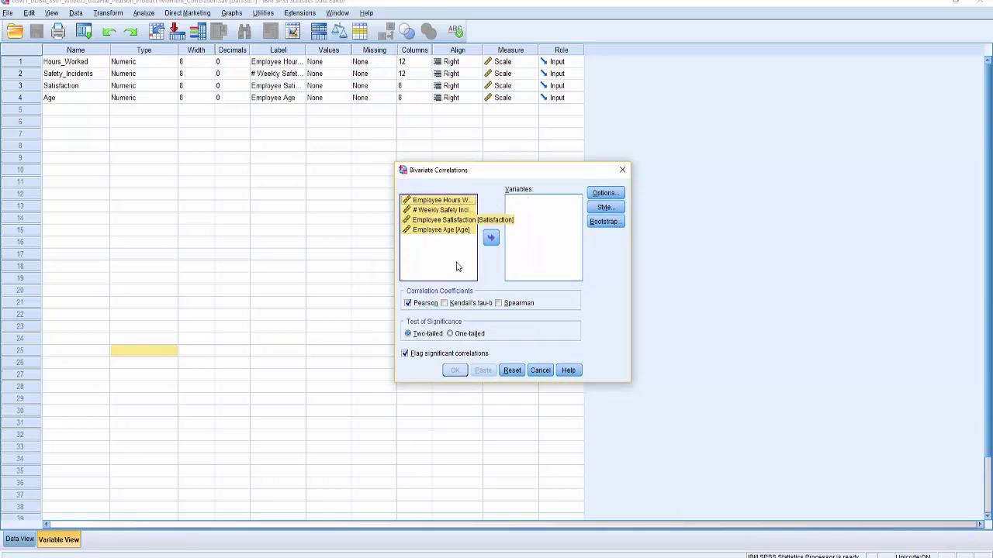
pyautogui.click(490, 237)
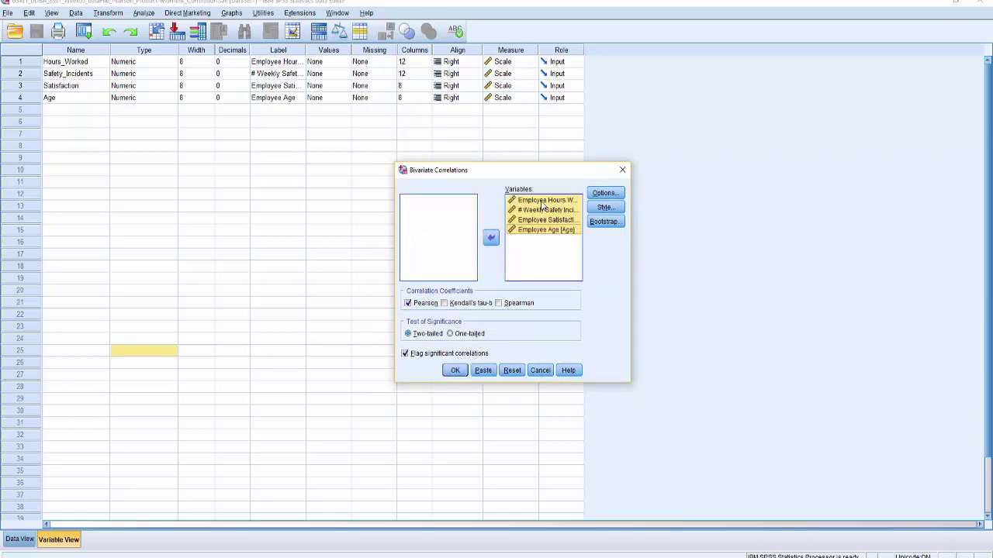
# Step: Include means and standard deviations in the correlation options and run the two-tailed Pearson analysis
pyautogui.click(605, 192)
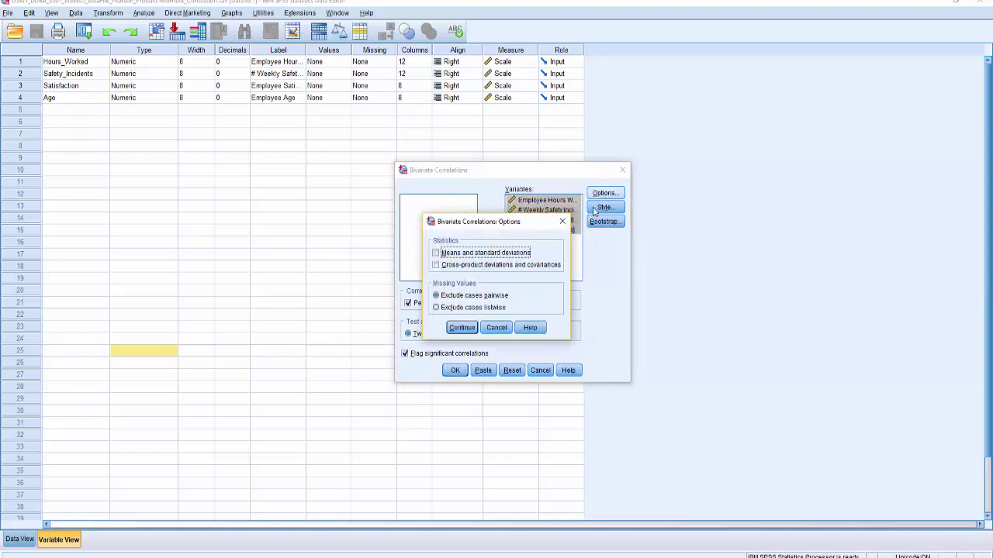
pyautogui.click(481, 253)
pyautogui.click(461, 328)
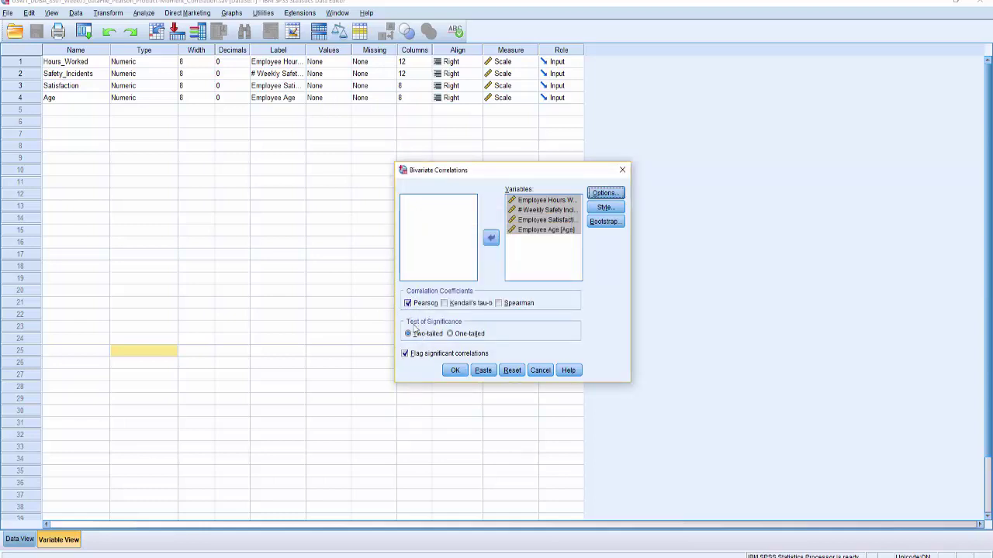
pyautogui.click(456, 371)
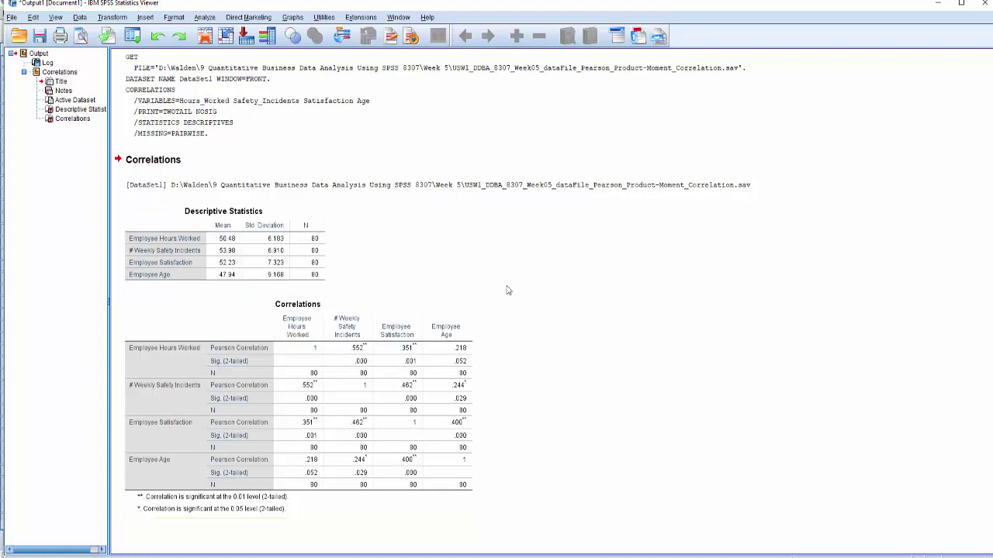
# Step: Copy the Correlations table from the output
pyautogui.click(447, 307)
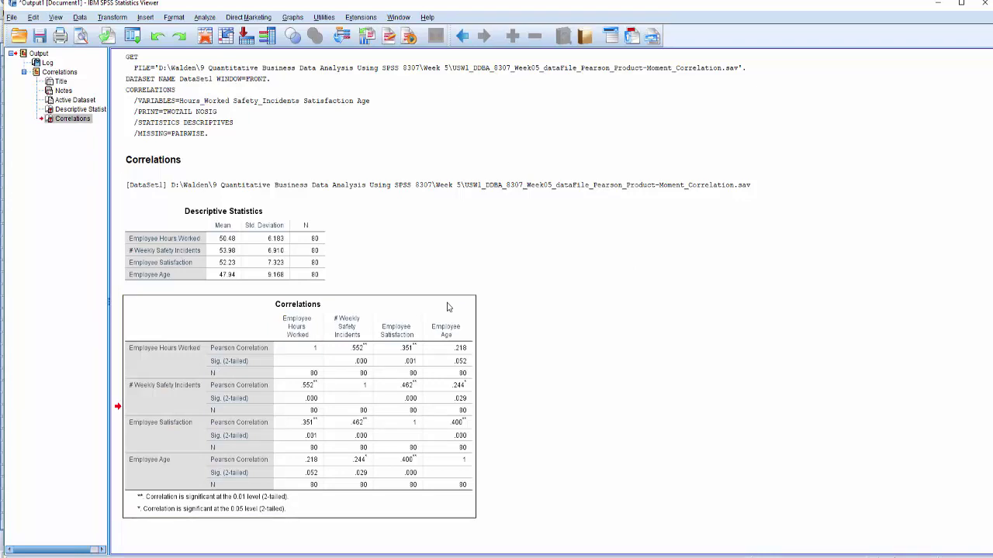
pyautogui.rightClick(447, 306)
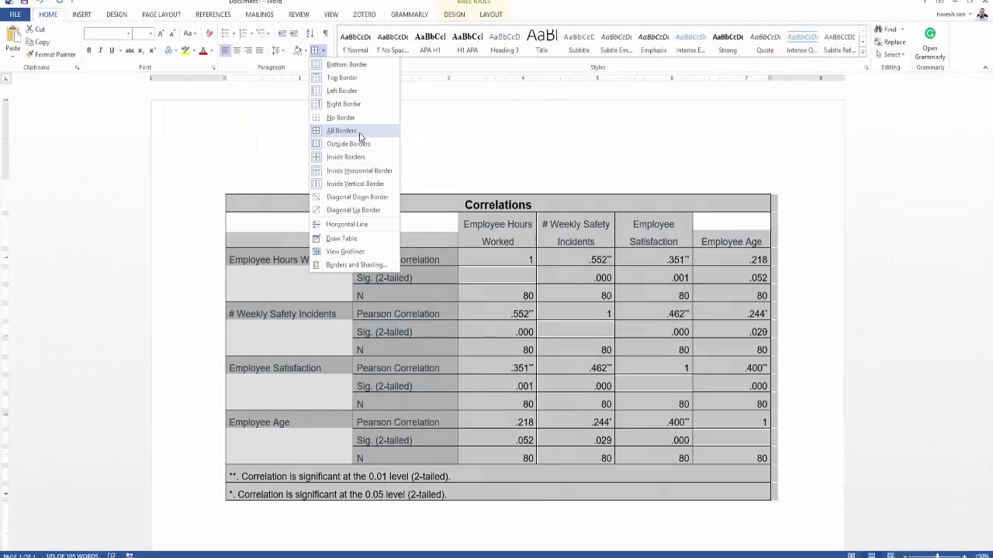
# Step: Apply All Borders to the pasted Correlations table in the Word document
pyautogui.click(359, 132)
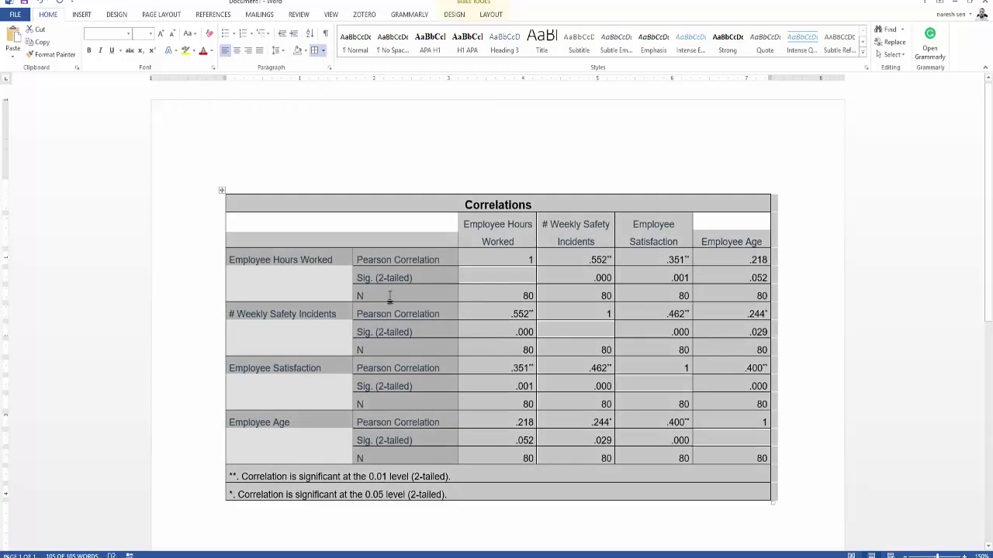
pyautogui.click(392, 295)
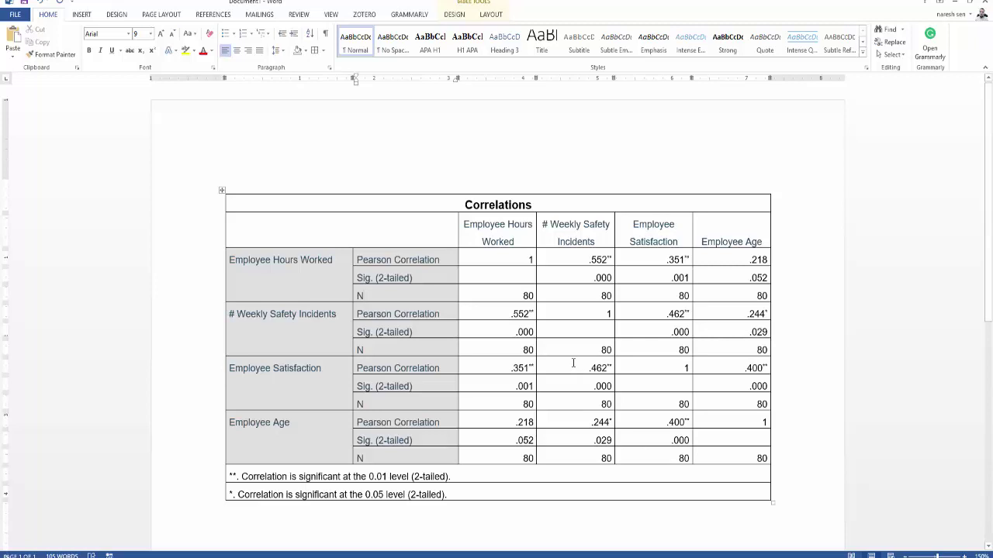
# Step: Left-align the table's column headings and increase the right indent of all numeric cells by about 0.4 inch
pyautogui.moveTo(473, 233); pyautogui.dragTo(720, 230)
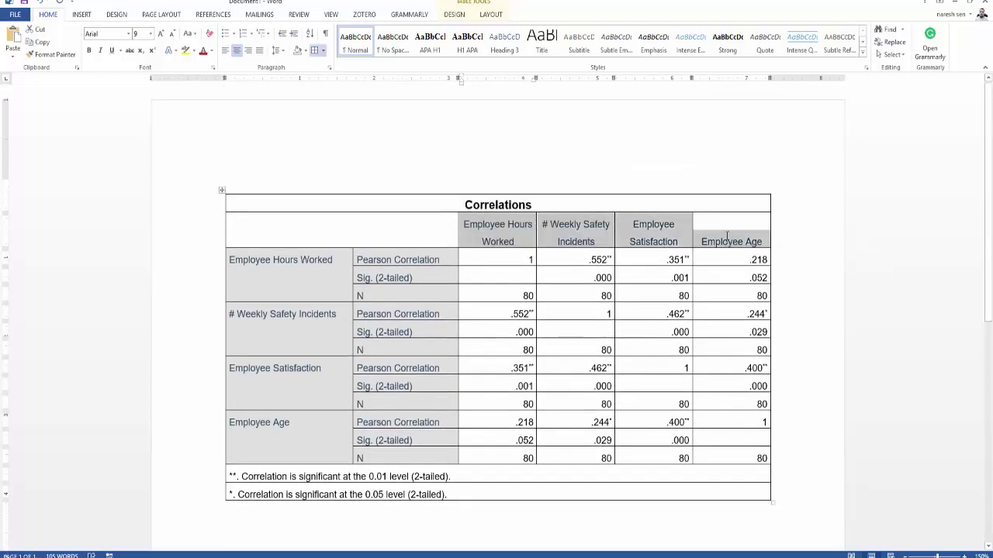
pyautogui.hotkey('ctrl', 'l')
pyautogui.moveTo(521, 259); pyautogui.dragTo(761, 456)
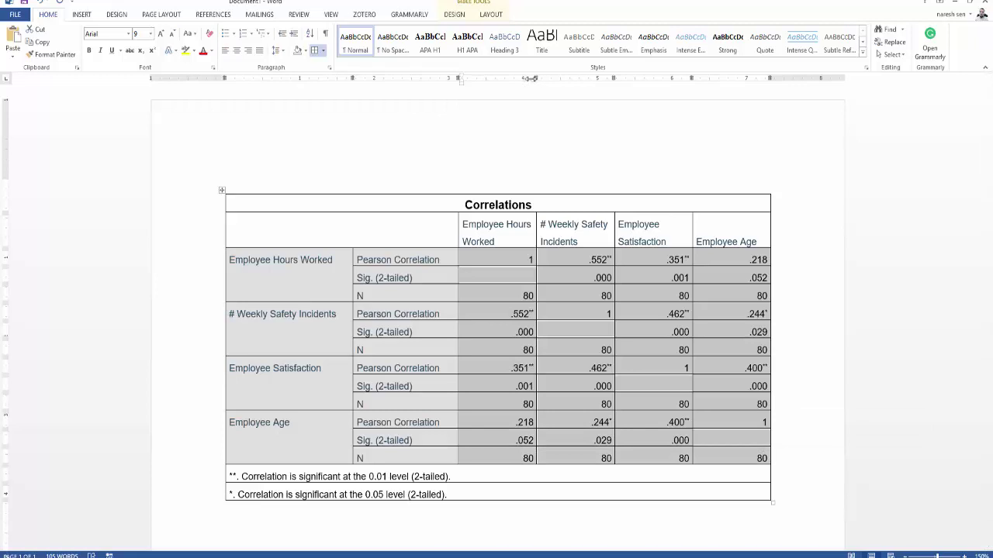
pyautogui.moveTo(530, 79); pyautogui.dragTo(502, 82)
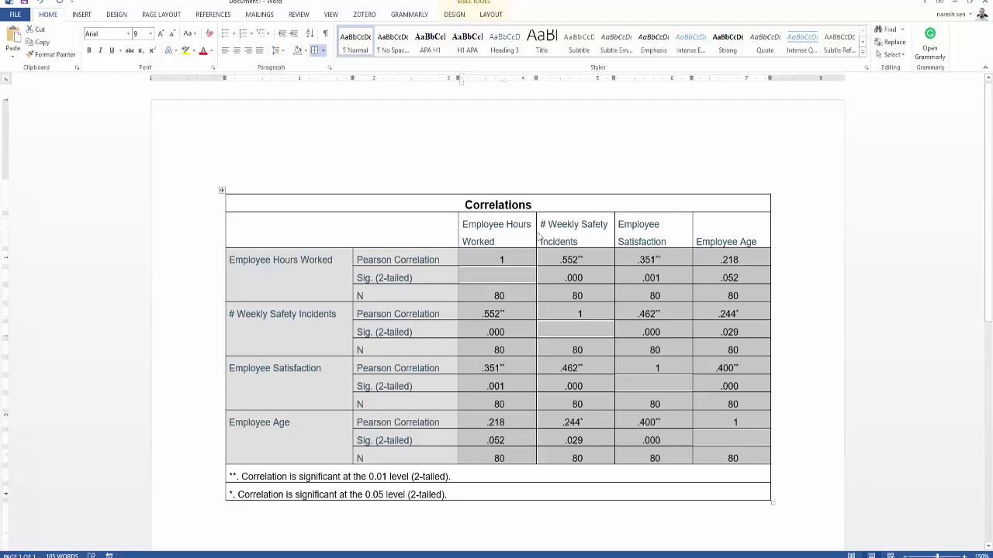
pyautogui.click(259, 264)
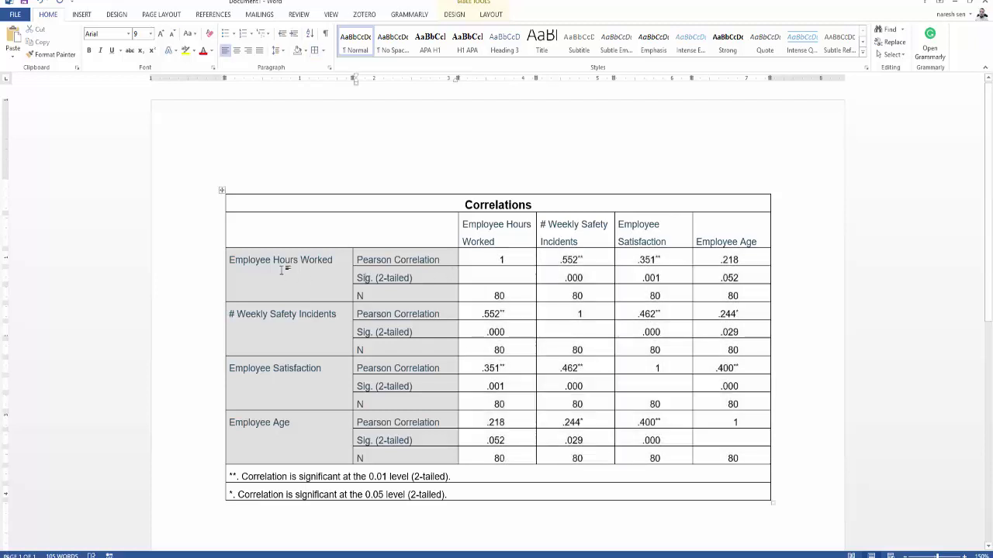
# Step: Remove the shading from the entire Correlations table and set its text colour to black
pyautogui.click(221, 192)
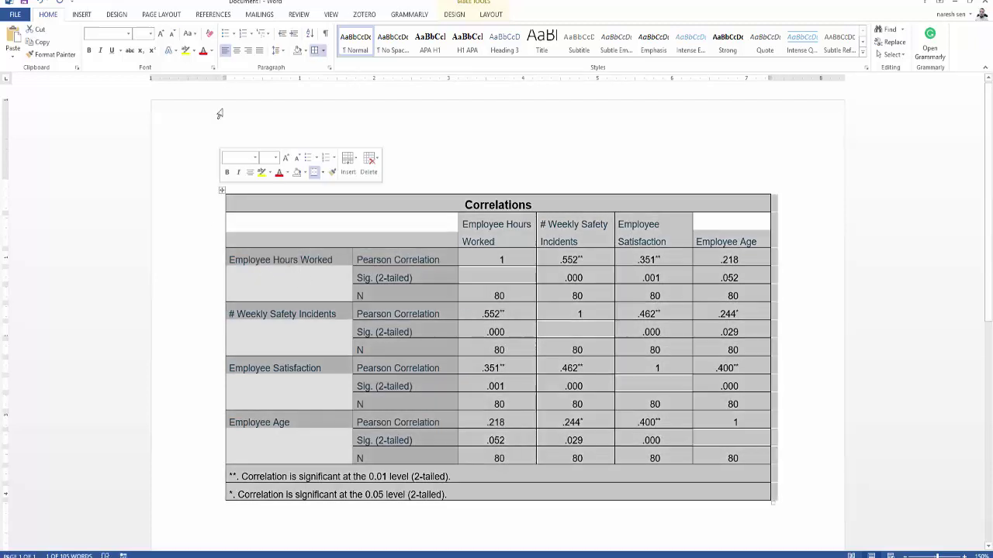
pyautogui.click(305, 52)
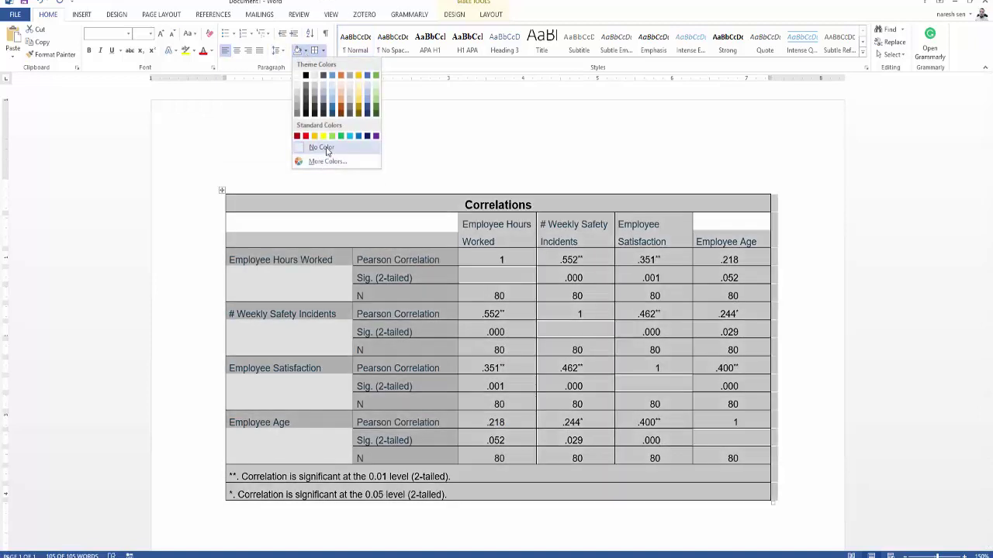
pyautogui.click(314, 145)
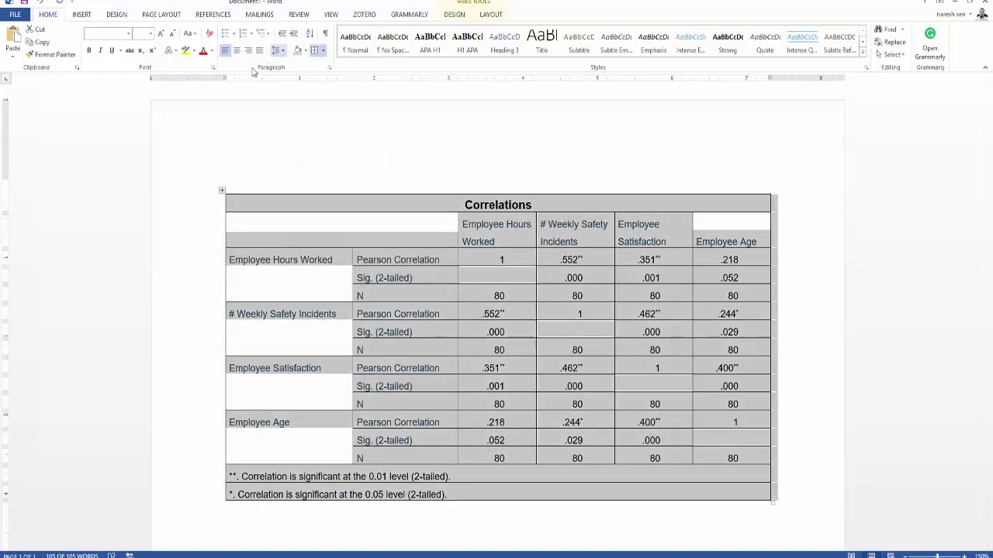
pyautogui.click(213, 51)
pyautogui.click(225, 62)
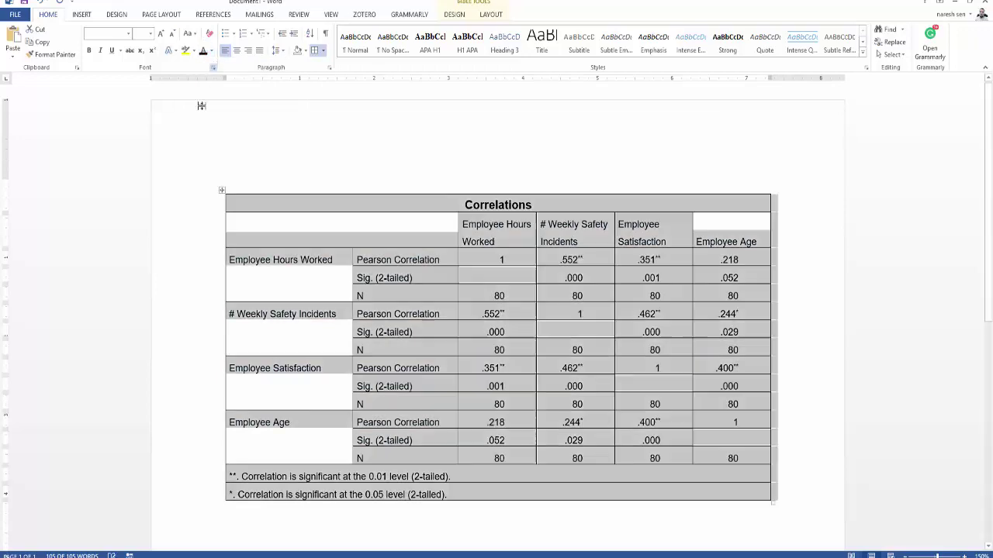
pyautogui.click(409, 210)
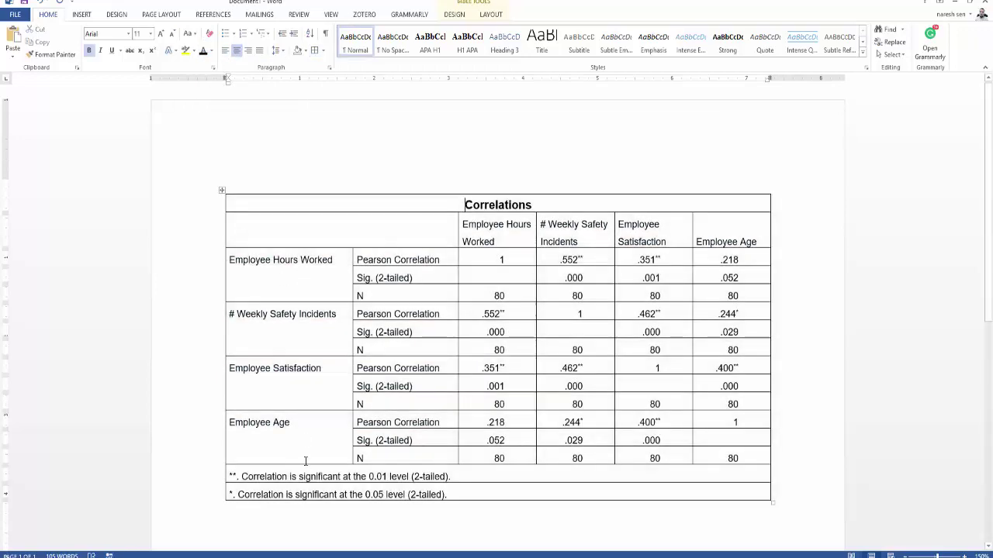
# Step: Remove all borders from the entire Correlations table
pyautogui.click(222, 191)
pyautogui.click(324, 50)
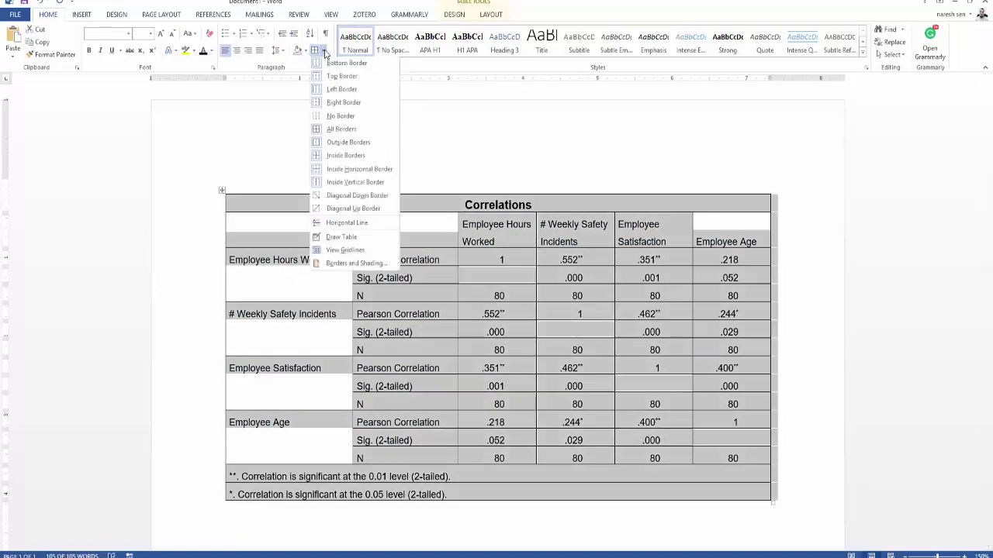
pyautogui.click(340, 113)
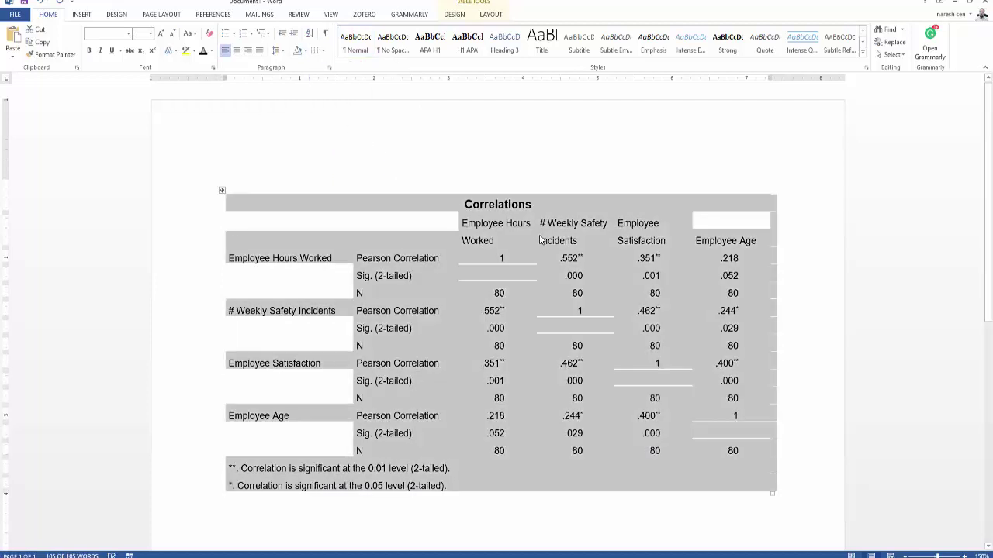
pyautogui.click(711, 214)
# Step: Add a top and a bottom border to the column heading row of the table
pyautogui.moveTo(764, 239); pyautogui.dragTo(173, 233)
pyautogui.click(324, 50)
pyautogui.click(341, 78)
pyautogui.click(324, 51)
pyautogui.click(345, 64)
# Step: Add a bottom border below the last N row and the Employee Age cell, directly above the significance notes
pyautogui.moveTo(733, 452); pyautogui.dragTo(359, 452)
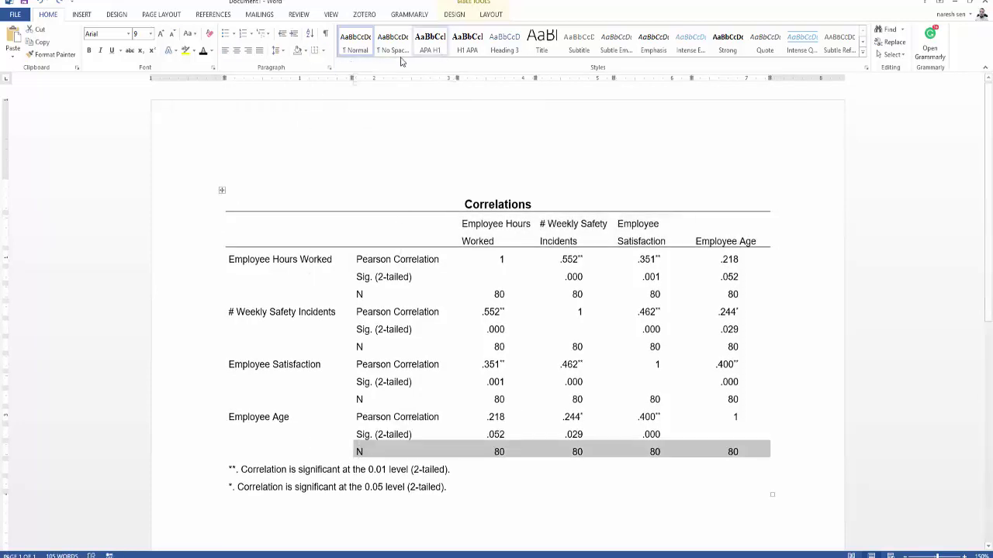
pyautogui.click(314, 50)
pyautogui.click(306, 452)
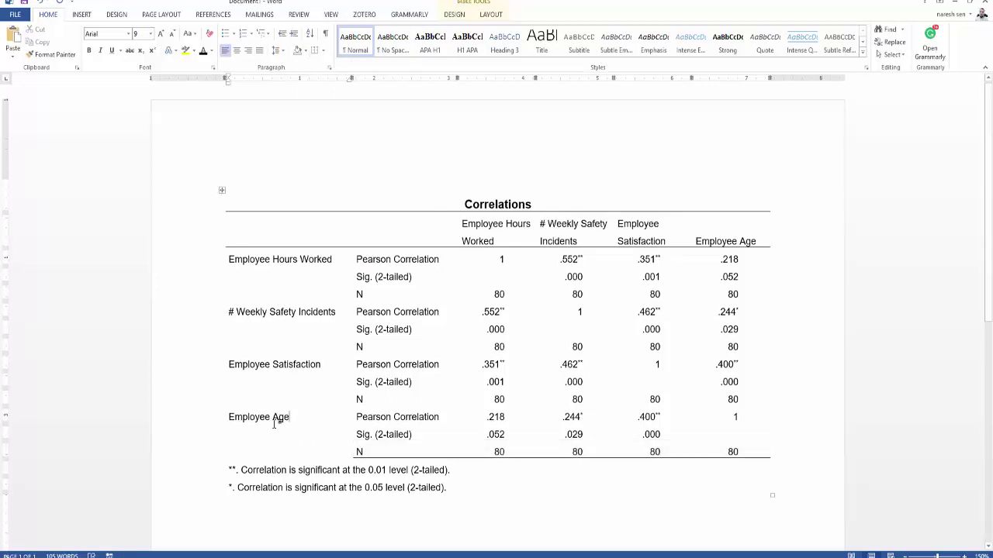
pyautogui.moveTo(262, 457); pyautogui.dragTo(262, 460)
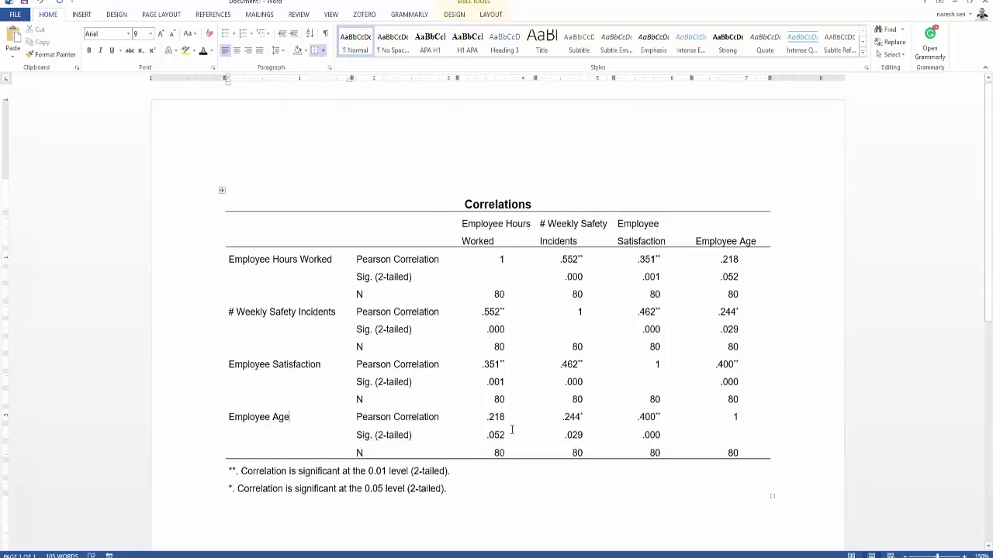
pyautogui.click(374, 487)
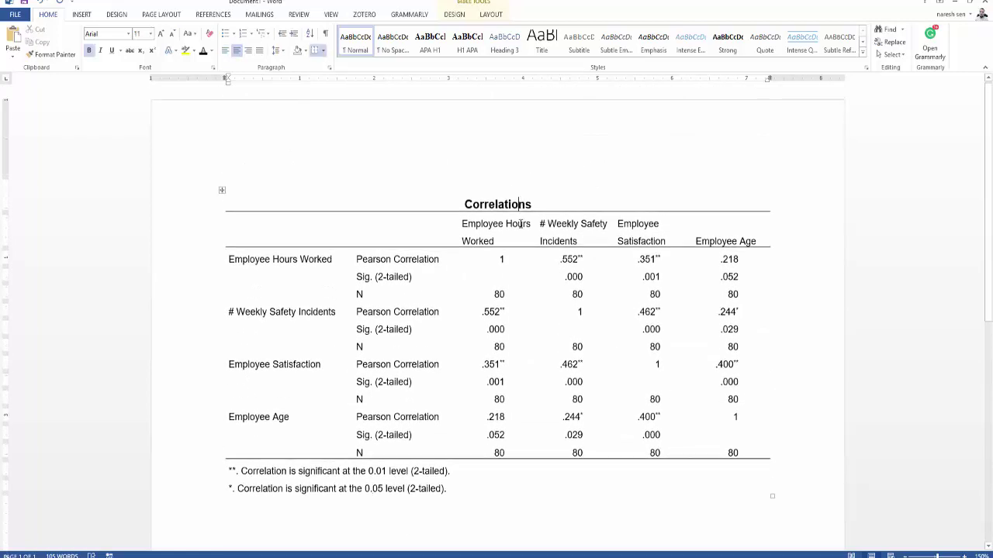
# Step: Left-align the Correlations title row and remove its bold formatting
pyautogui.hotkey('ctrl', 'l')
pyautogui.hotkey('shift', 'End')
pyautogui.hotkey('ctrl', 'b')
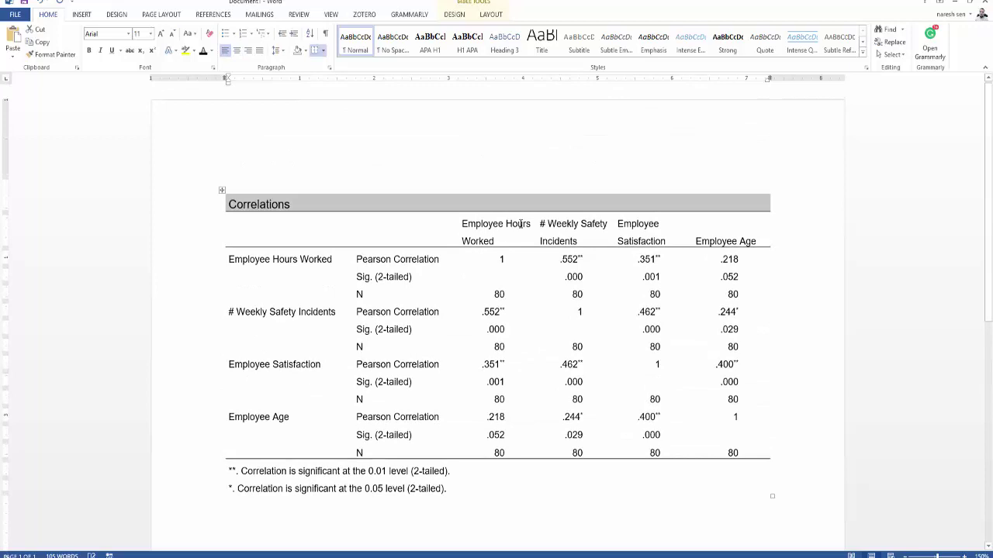
# Step: Italicize the word "Hours" in the Employee Hours Worked column heading
pyautogui.click(520, 223)
pyautogui.hotkey('ctrl', 'i')
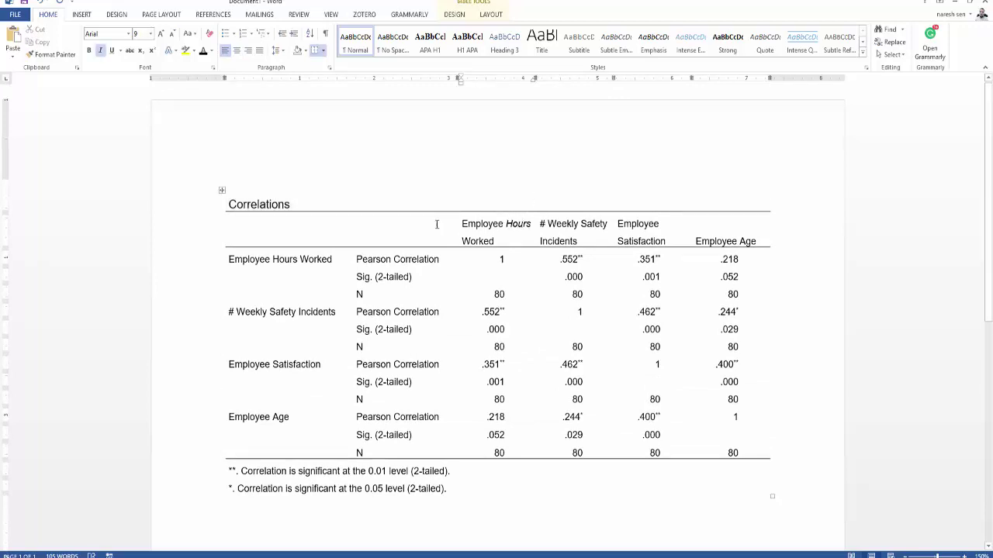
# Step: Italicize the Correlations title and add a non-italic line reading "Table 1" above it in the title row
pyautogui.tripleClick(272, 204)
pyautogui.hotkey('ctrl', 'i')
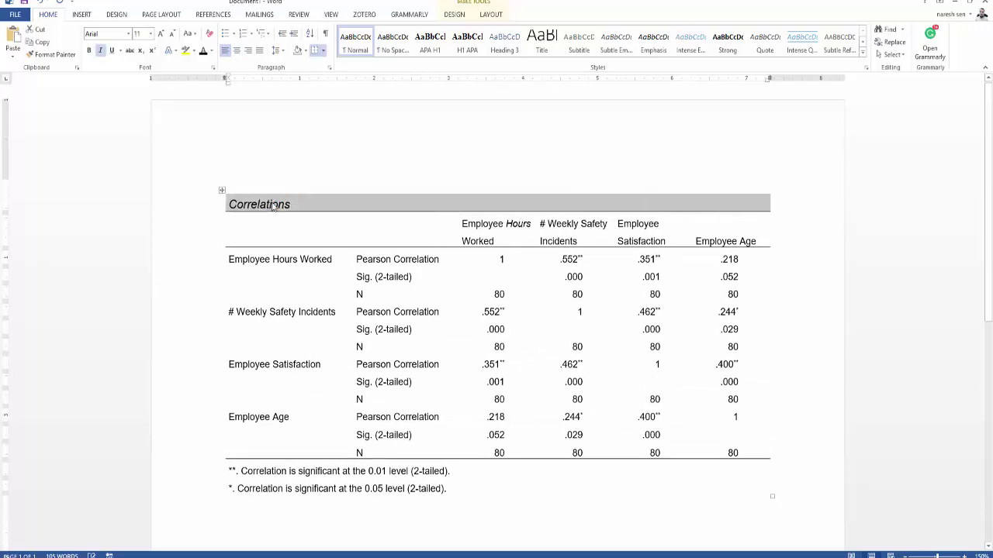
pyautogui.click(272, 204)
pyautogui.press('Return')
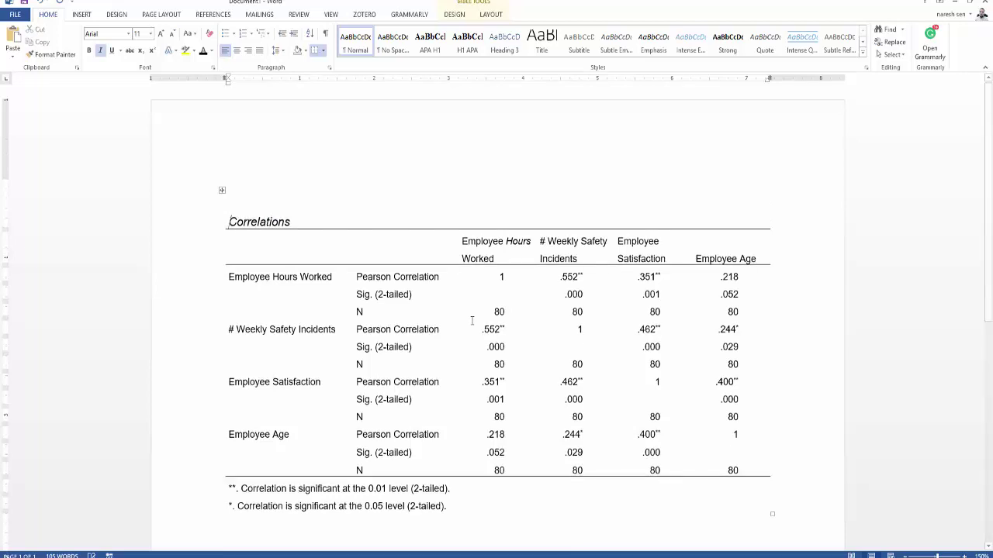
pyautogui.write('Table')
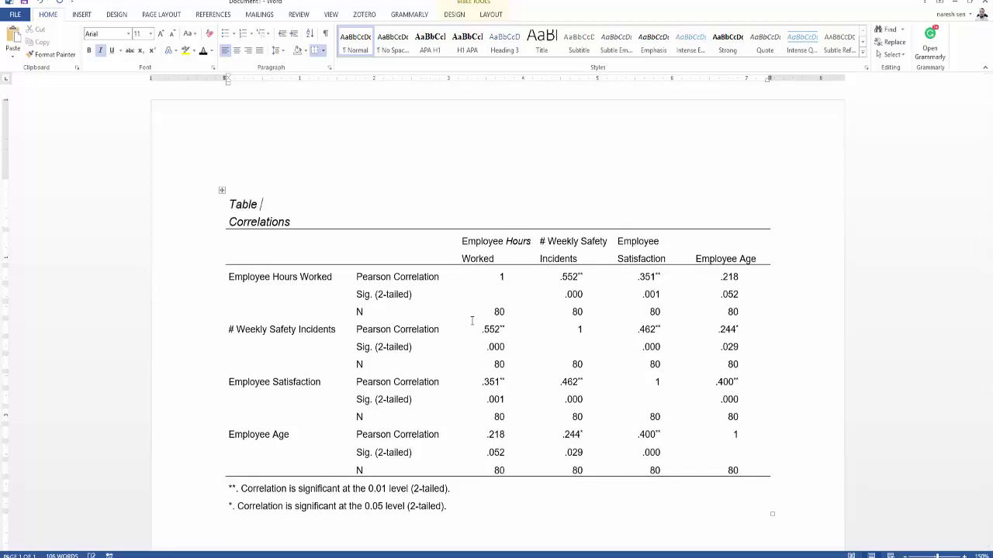
pyautogui.write(' 1')
pyautogui.hotkey('shift', 'Home')
pyautogui.hotkey('ctrl', 'i')
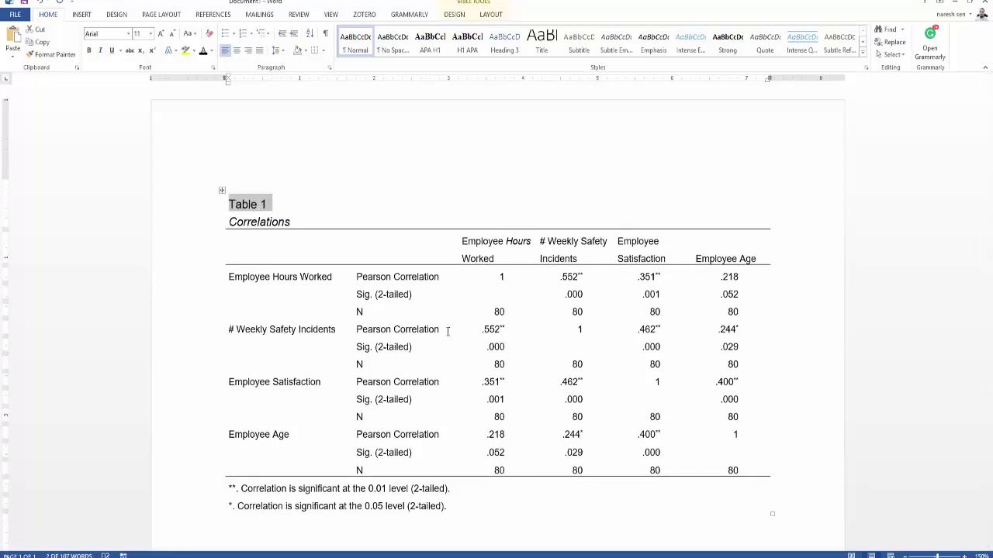
# Step: Set the line spacing of the whole table to Single
pyautogui.click(534, 470)
pyautogui.scroll(-2, 534, 435)
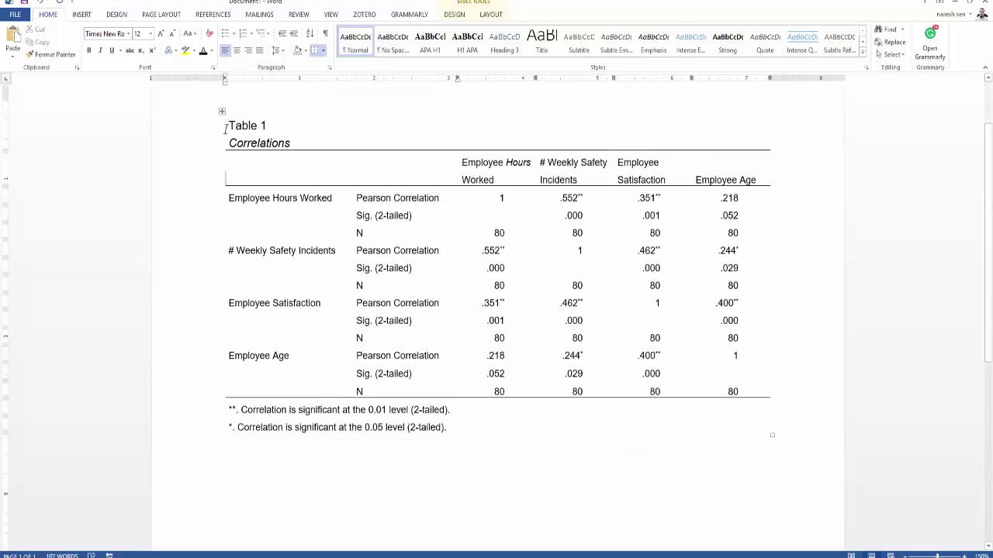
pyautogui.hotkey('ctrl', 'a')
pyautogui.click(447, 15)
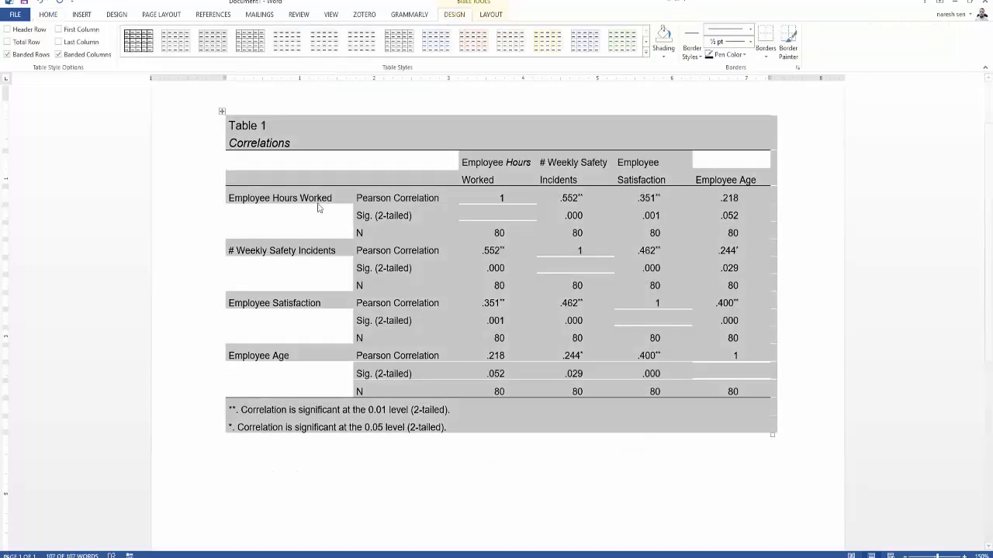
pyautogui.click(287, 144)
pyautogui.click(221, 110)
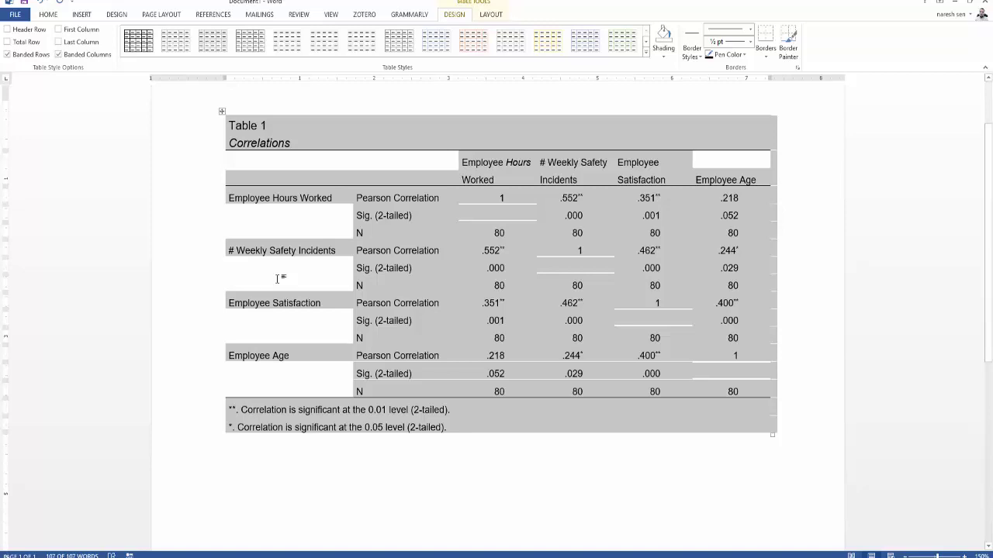
pyautogui.press('alt')
pyautogui.press('o')
pyautogui.press('p')
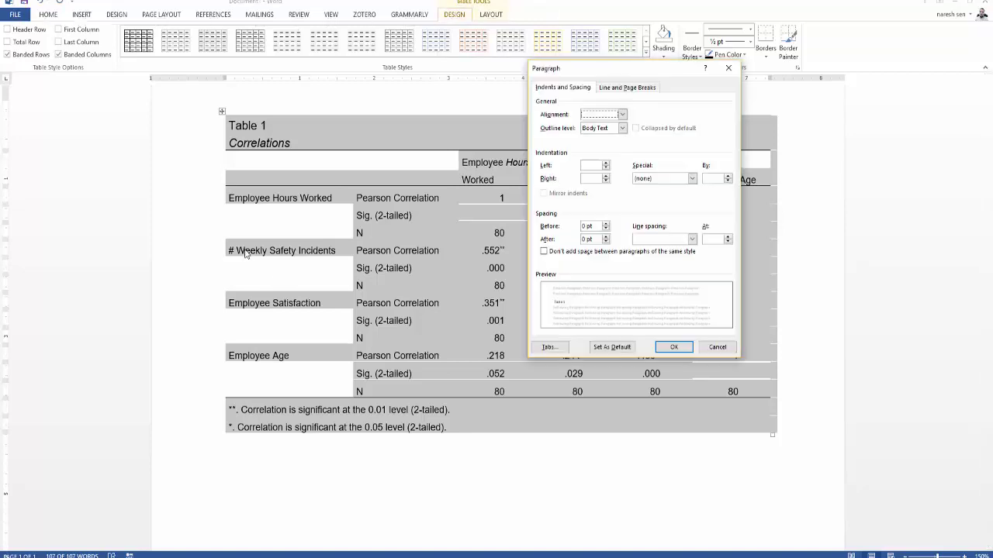
pyautogui.click(691, 239)
pyautogui.click(673, 249)
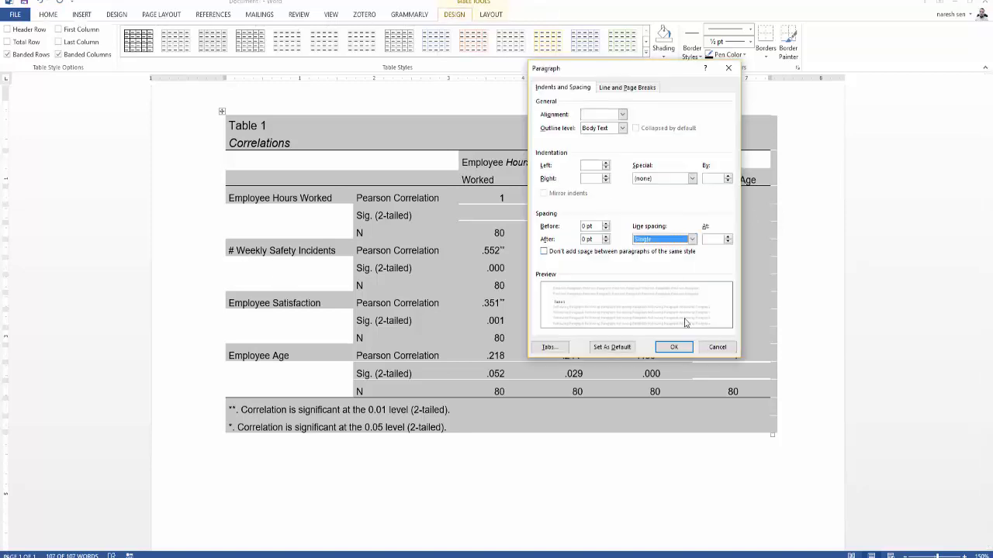
pyautogui.click(673, 347)
pyautogui.click(412, 410)
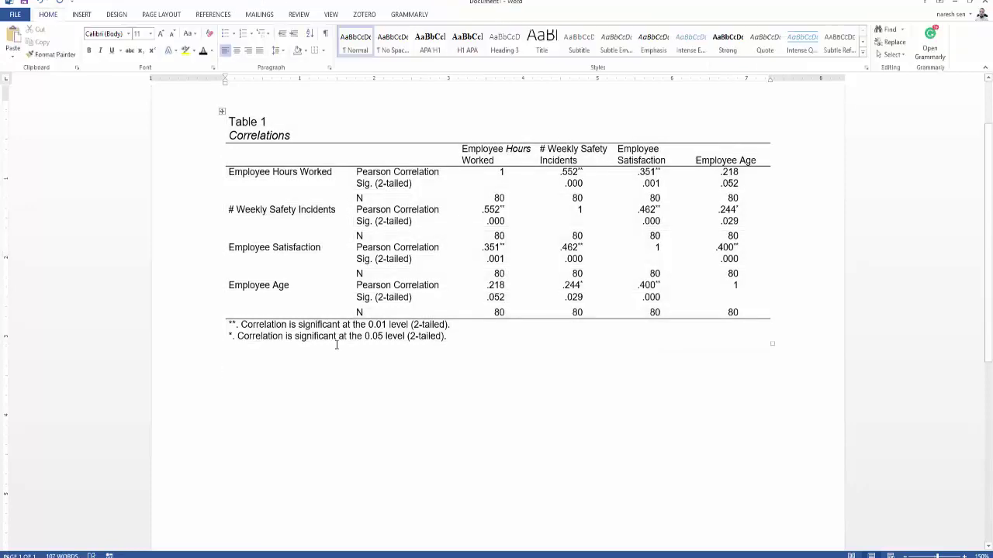
# Step: Compare the correlation table with the formatted Table A1 in the other document, checking each column's diagonal N cell and the values above it
pyautogui.click(368, 217)
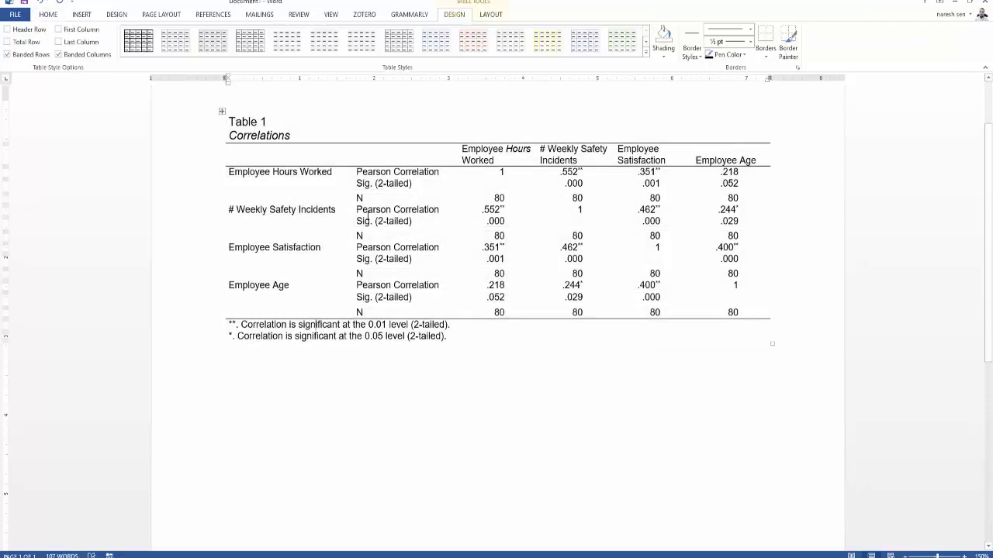
pyautogui.click(357, 471)
pyautogui.hotkey('alt', 'Tab')
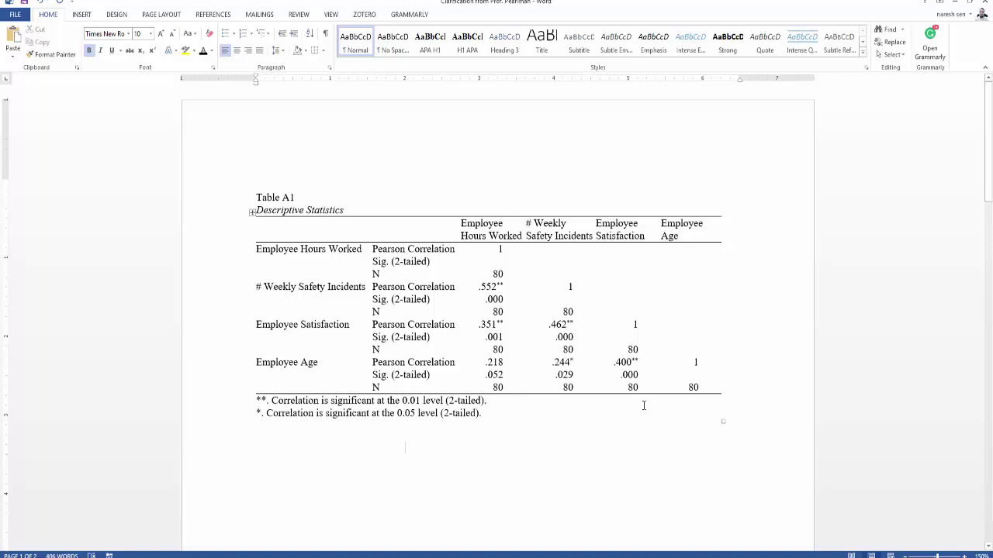
pyautogui.hotkey('alt', 'Tab')
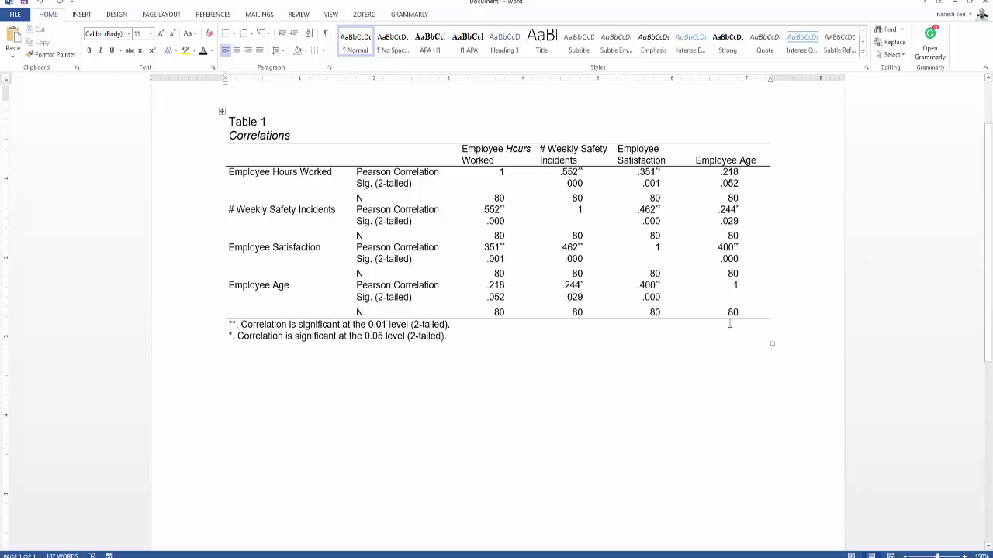
pyautogui.click(498, 199)
pyautogui.moveTo(578, 234); pyautogui.dragTo(594, 242)
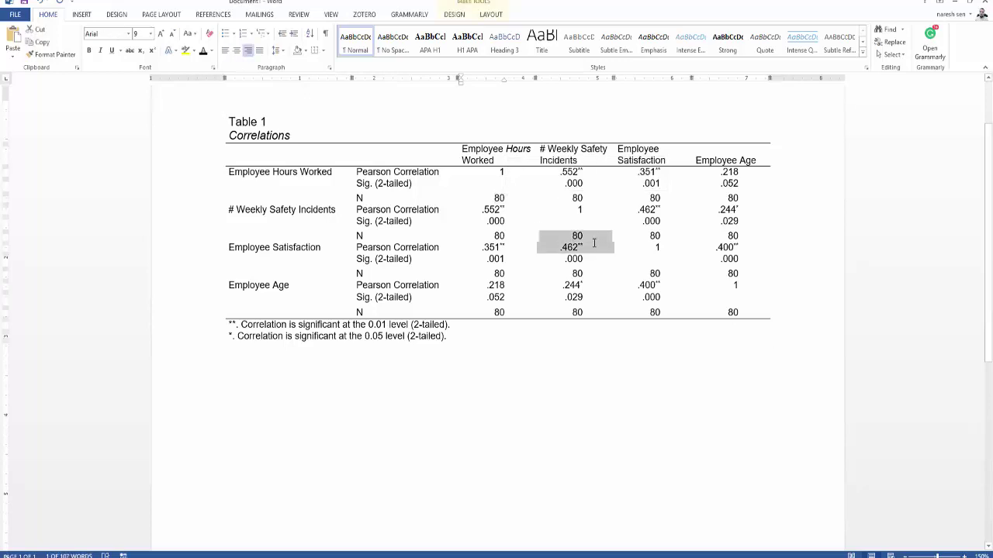
pyautogui.moveTo(648, 273); pyautogui.dragTo(661, 273)
pyautogui.moveTo(726, 313); pyautogui.dragTo(742, 312)
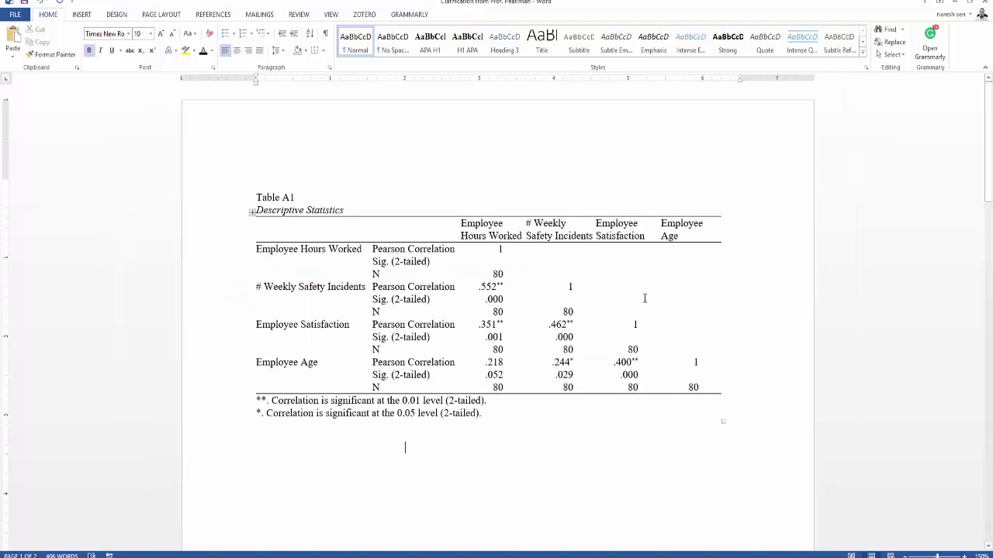
pyautogui.hotkey('alt', 'Tab')
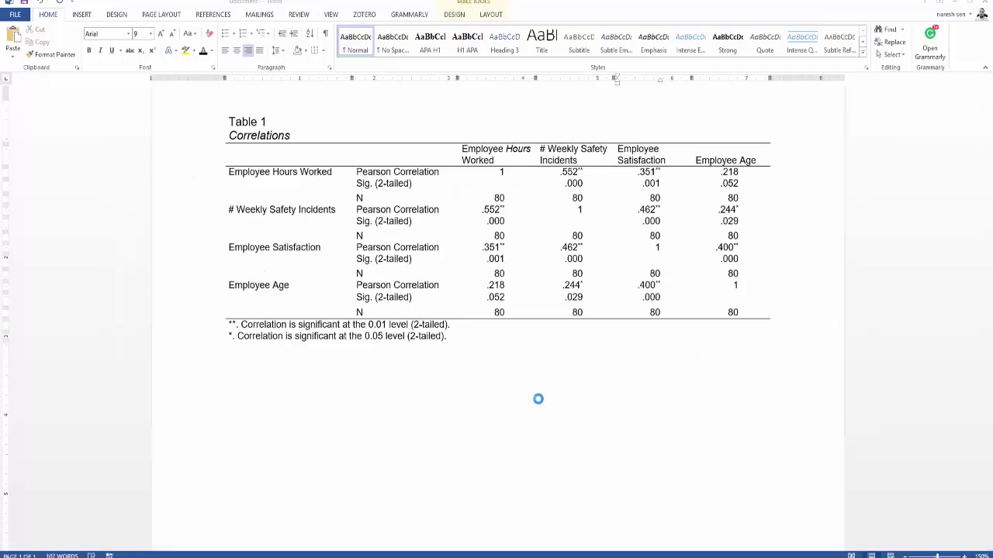
# Step: Apply all borders to the table and highlight the # Weekly Safety Incidents row up to its correlation with Employee Hours Worked
pyautogui.click(356, 445)
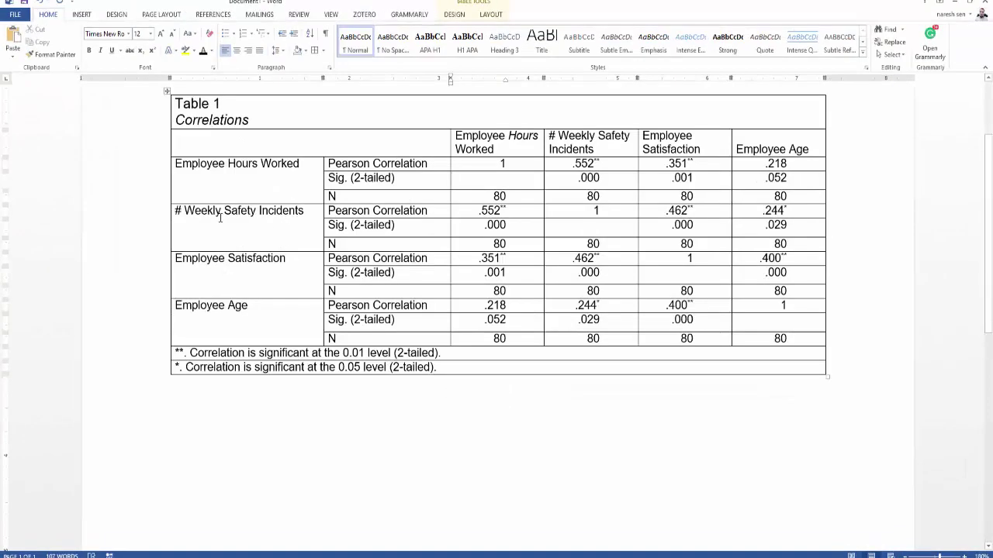
pyautogui.moveTo(186, 210); pyautogui.dragTo(351, 205)
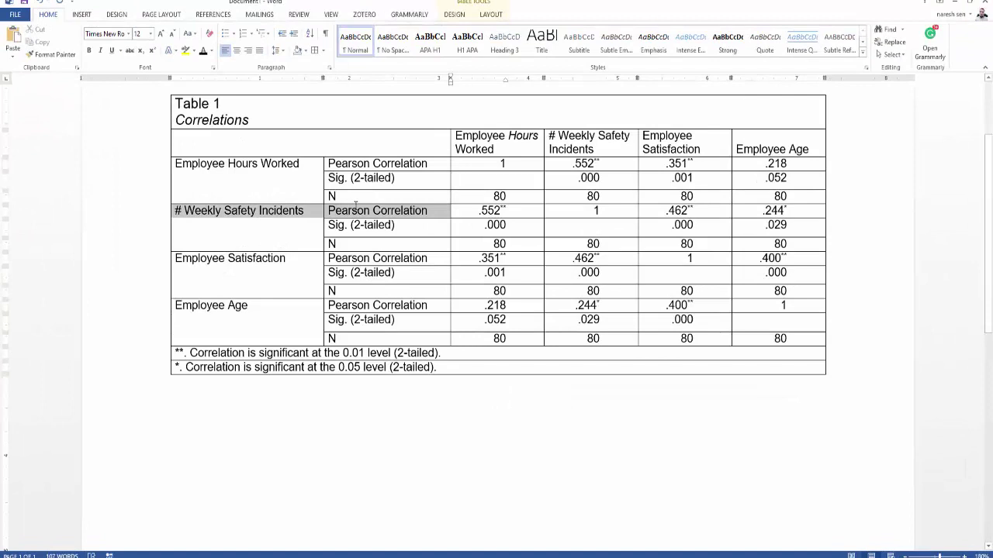
pyautogui.moveTo(432, 211); pyautogui.dragTo(516, 211)
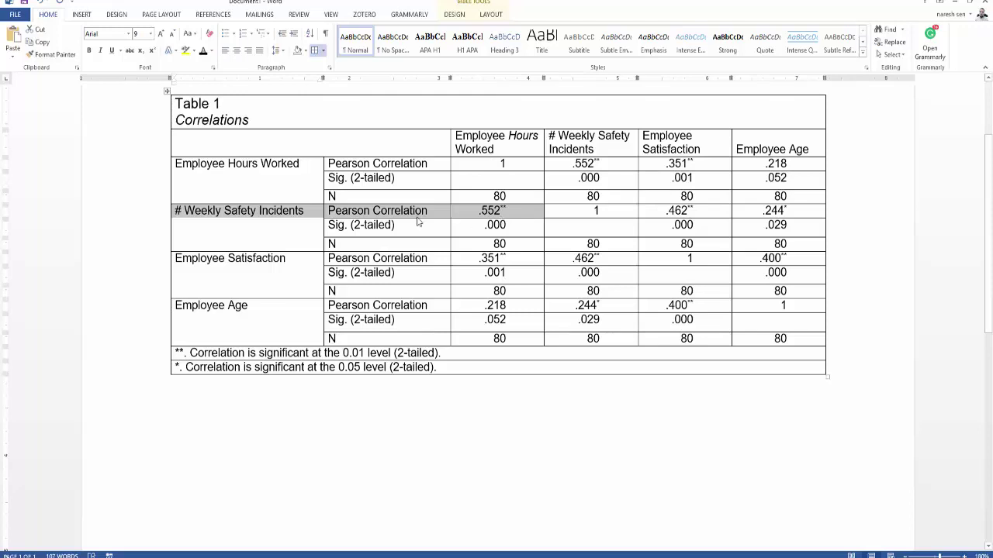
# Step: Draw a horizontal arrow about 3.24" long from # Weekly Safety Incidents to its Employee Hours Worked significance value, and style it green
pyautogui.click(341, 213)
pyautogui.click(81, 14)
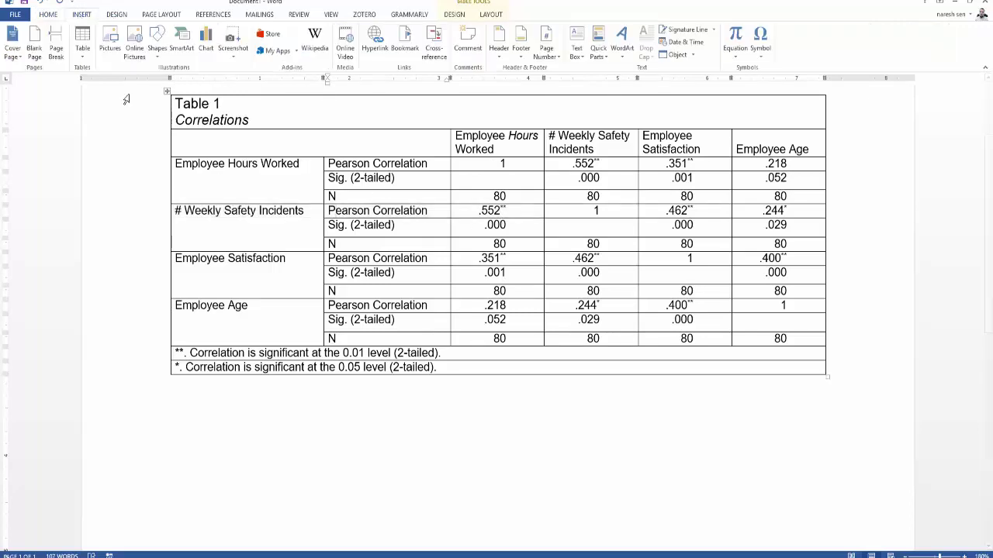
pyautogui.click(157, 42)
pyautogui.click(172, 86)
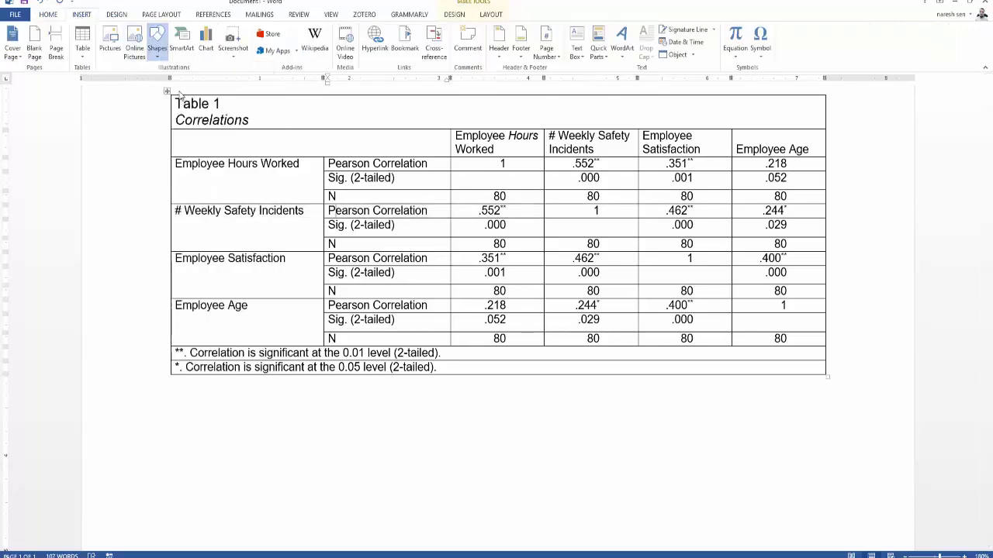
pyautogui.moveTo(182, 230)
pyautogui.mouseDown()
pyautogui.moveTo(485, 224)
pyautogui.moveTo(471, 225)
pyautogui.mouseUp()
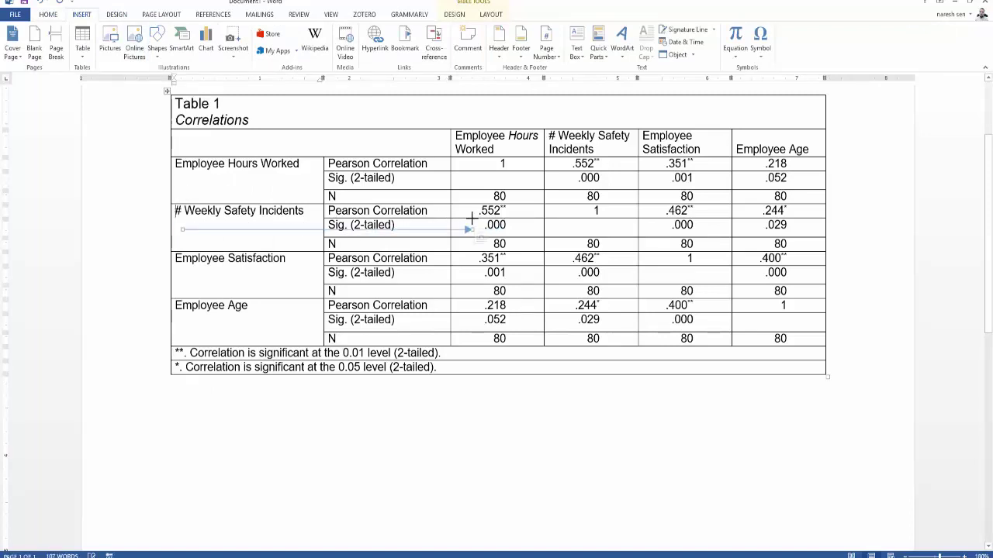
pyautogui.click(322, 41)
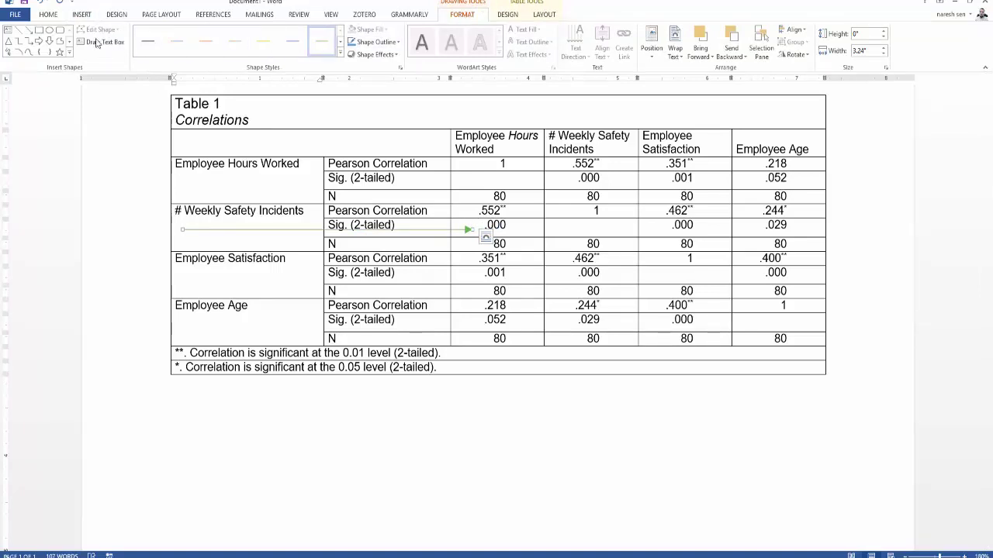
# Step: Draw a blue vertical arrow about 0.95" long from the Employee Hours Worked heading down to the # Weekly Safety Incidents significance value
pyautogui.click(29, 31)
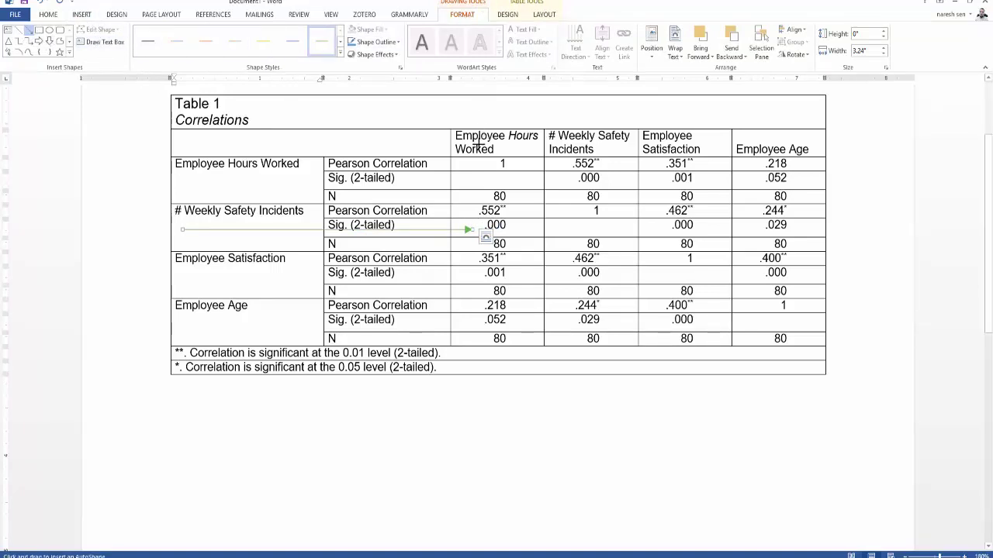
pyautogui.moveTo(513, 230); pyautogui.dragTo(514, 137)
pyautogui.moveTo(520, 182); pyautogui.dragTo(529, 184)
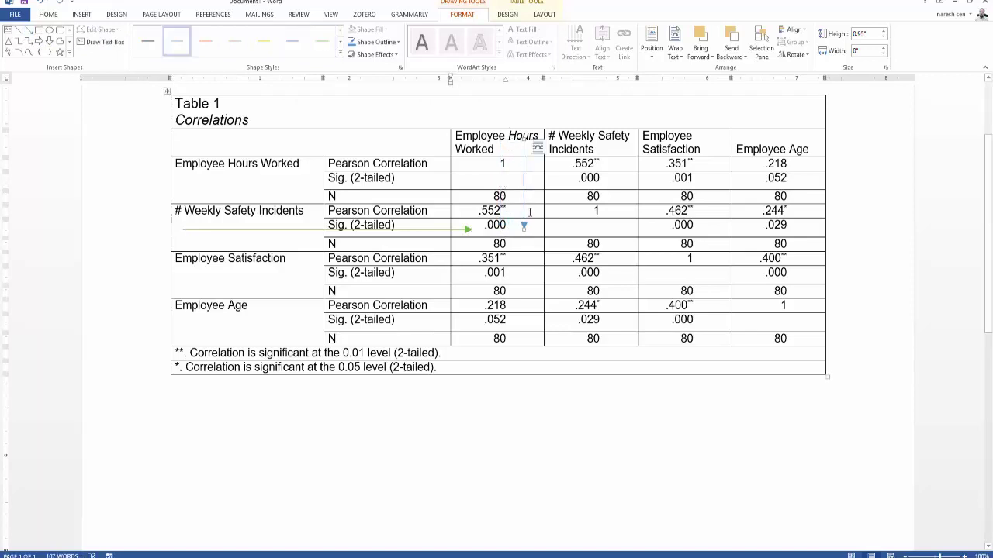
pyautogui.click(293, 42)
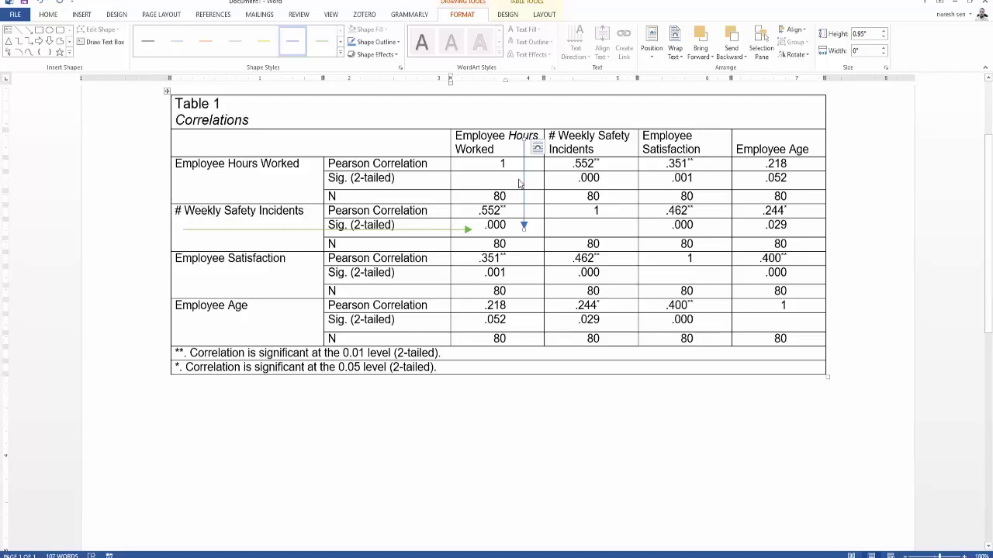
# Step: Move the vertical arrow to the # Weekly Safety Incidents column and point out the matching row and column labels
pyautogui.moveTo(520, 181); pyautogui.dragTo(593, 178)
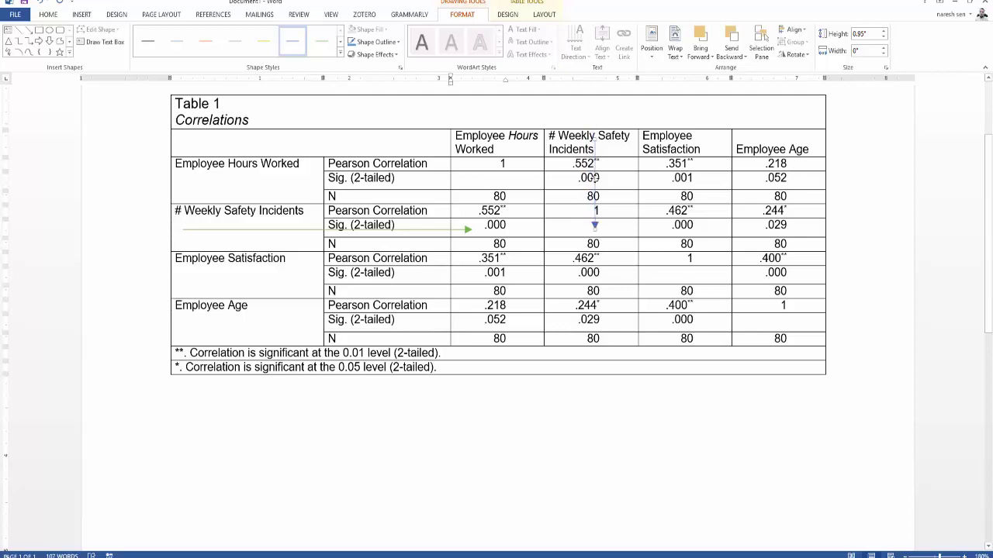
pyautogui.moveTo(589, 141); pyautogui.dragTo(590, 164)
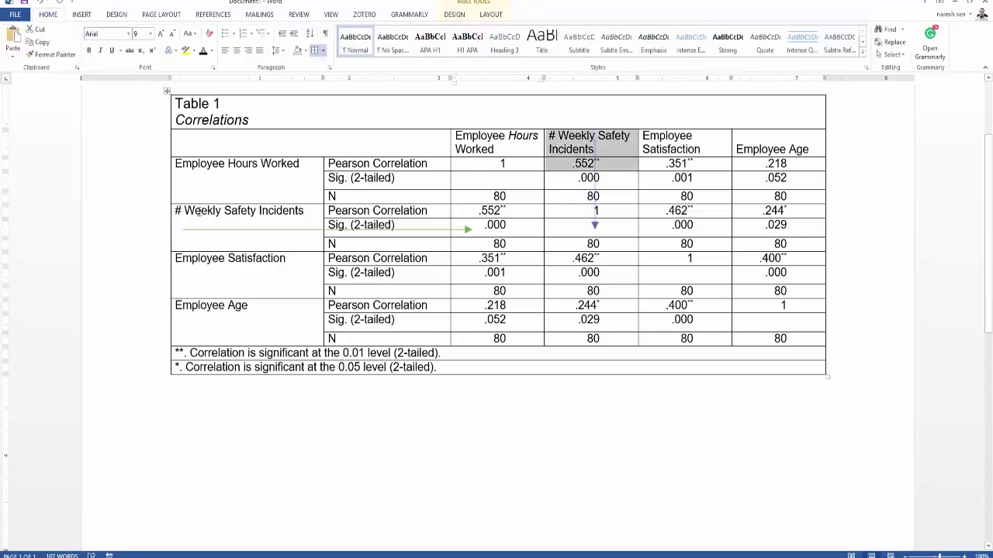
pyautogui.moveTo(199, 218); pyautogui.dragTo(308, 213)
pyautogui.keyDown('ctrl'); pyautogui.click(236, 164); pyautogui.keyUp('ctrl')
pyautogui.click(580, 178)
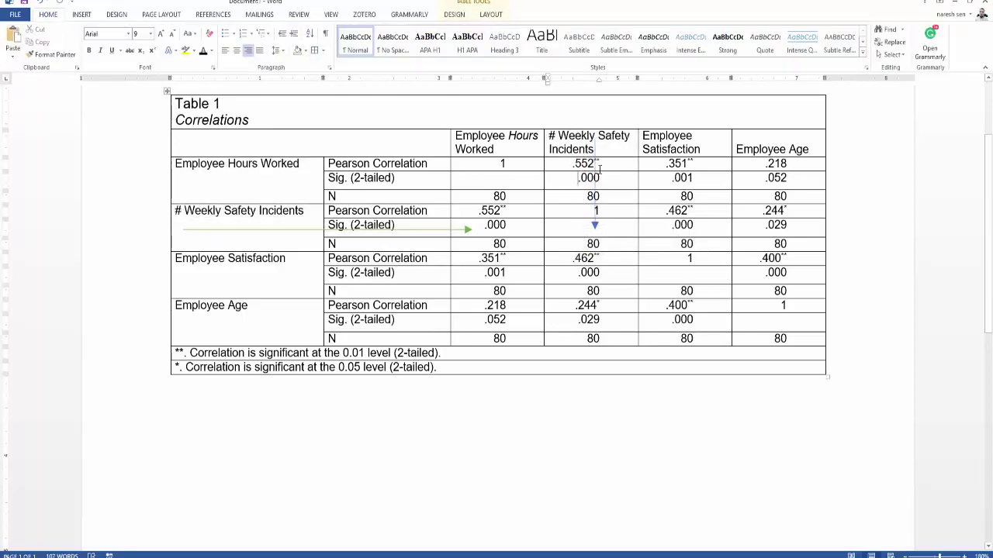
# Step: Shift the vertical arrow to the Employee Satisfaction column and on to Employee Age, extending the green horizontal arrow to each column
pyautogui.moveTo(601, 151); pyautogui.dragTo(712, 151)
pyautogui.moveTo(469, 250)
pyautogui.mouseDown()
pyautogui.moveTo(472, 233)
pyautogui.moveTo(679, 232)
pyautogui.mouseUp()
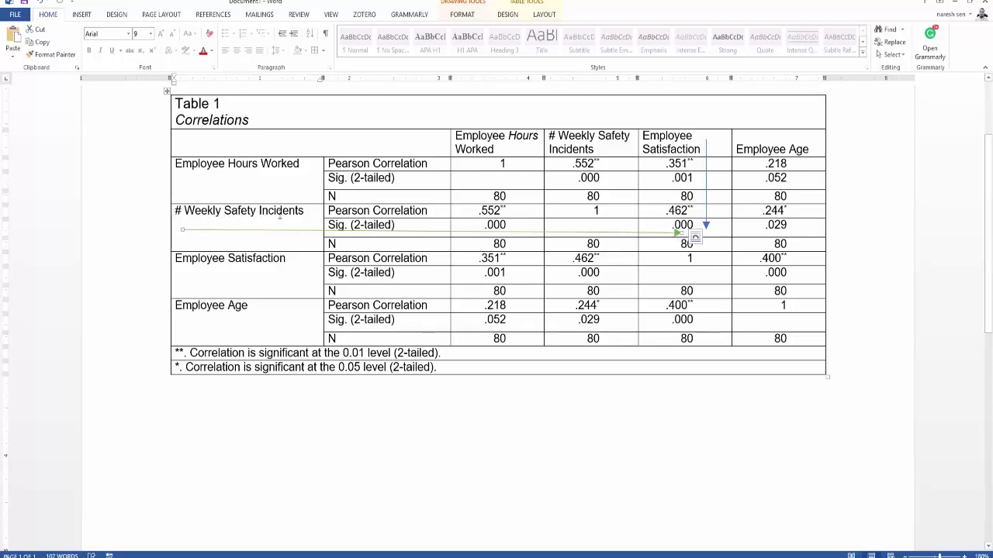
pyautogui.moveTo(710, 157); pyautogui.dragTo(788, 159)
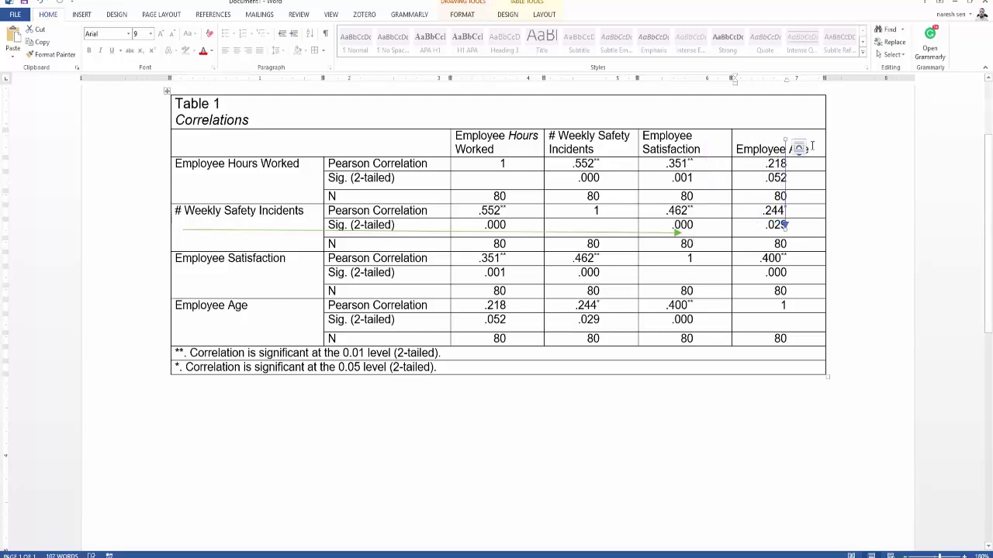
pyautogui.click(678, 232)
pyautogui.moveTo(678, 232); pyautogui.dragTo(774, 226)
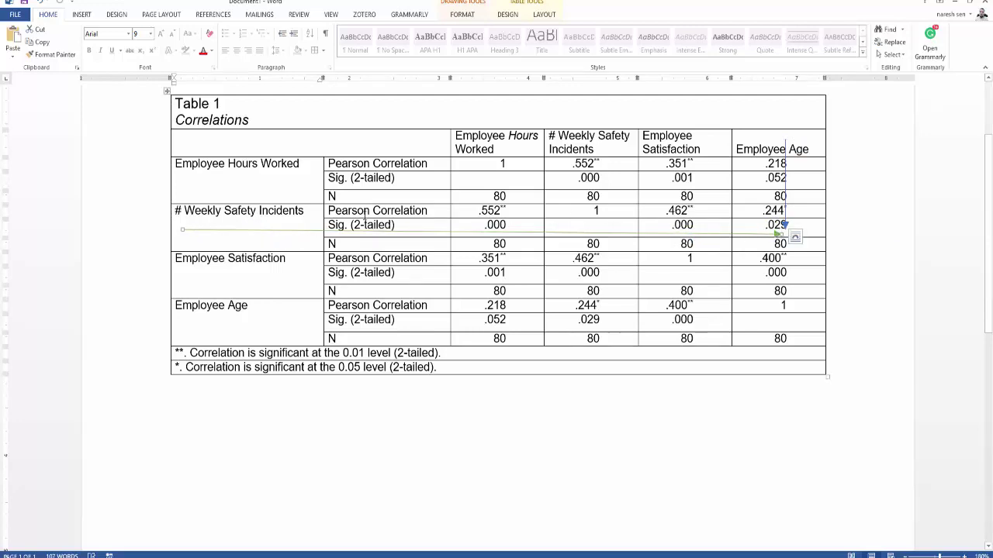
# Step: Move the horizontal arrow down to the Employee Satisfaction row and extend the vertical arrow to that row's Employee Age significance value
pyautogui.moveTo(288, 231); pyautogui.dragTo(289, 279)
pyautogui.moveTo(777, 284); pyautogui.dragTo(776, 273)
pyautogui.moveTo(785, 139); pyautogui.dragTo(784, 273)
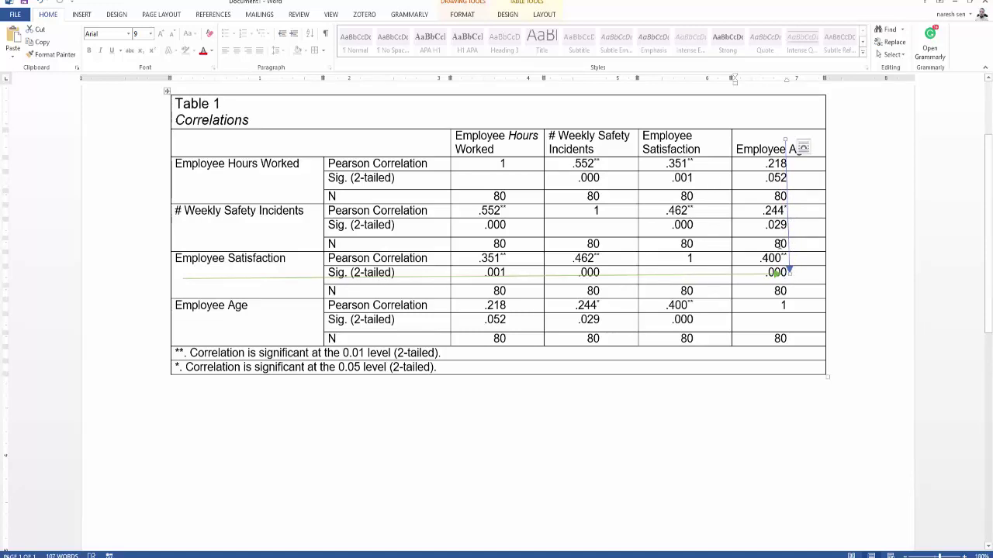
# Step: Clear the two arrows from the table and highlight the Employee Hours Worked heading and its # Weekly Safety Incidents values
pyautogui.click(362, 299)
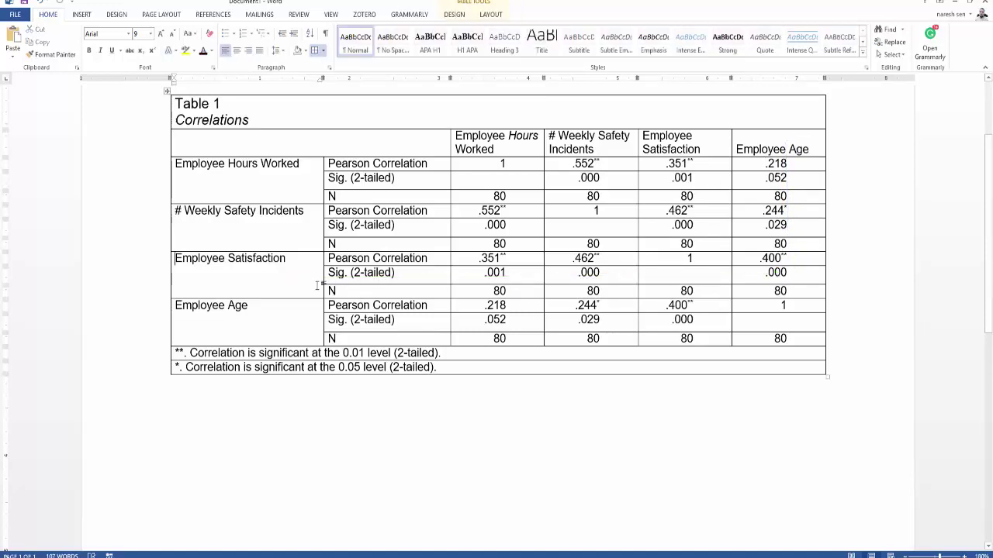
pyautogui.moveTo(456, 137); pyautogui.dragTo(501, 149)
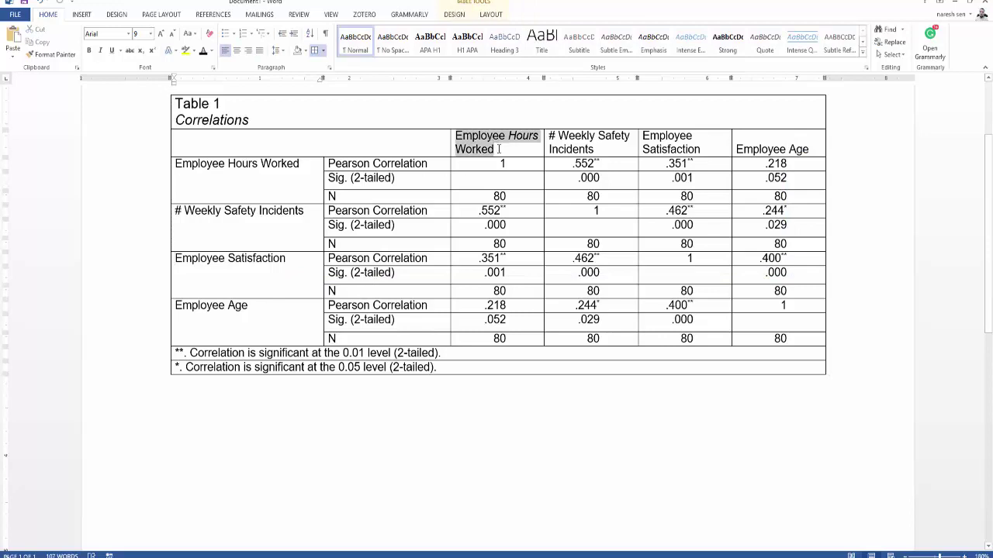
pyautogui.moveTo(184, 212); pyautogui.dragTo(505, 245)
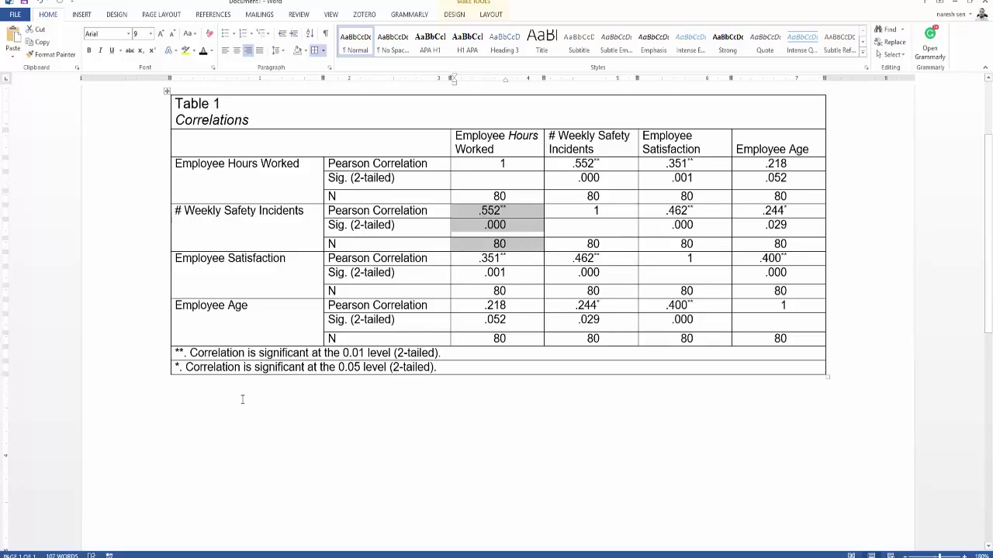
# Step: Note the coefficient scale below the table as "-1 Negative", "0 Nothing" and "1 Positive", correcting the spelling of "Positive"
pyautogui.doubleClick(490, 211)
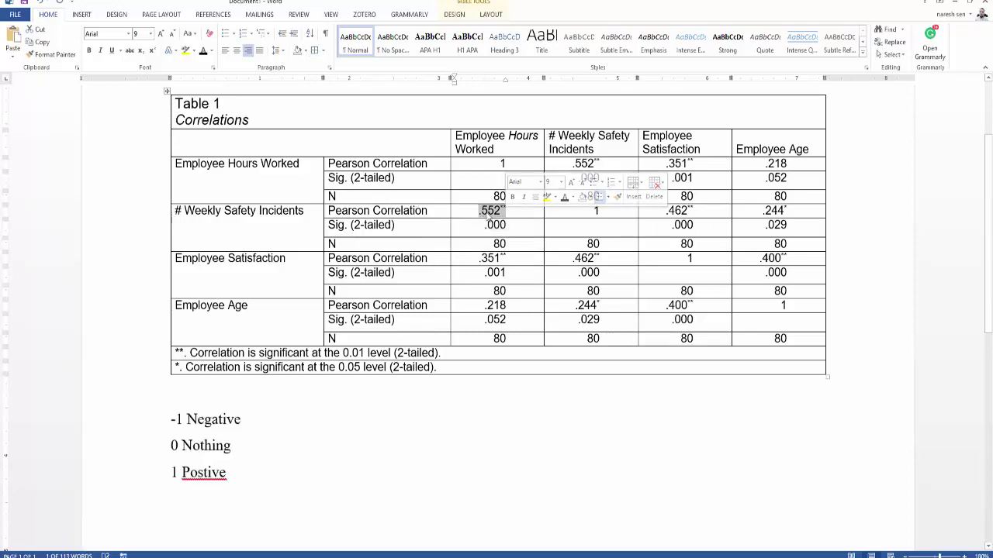
pyautogui.click(201, 469)
pyautogui.write('i')
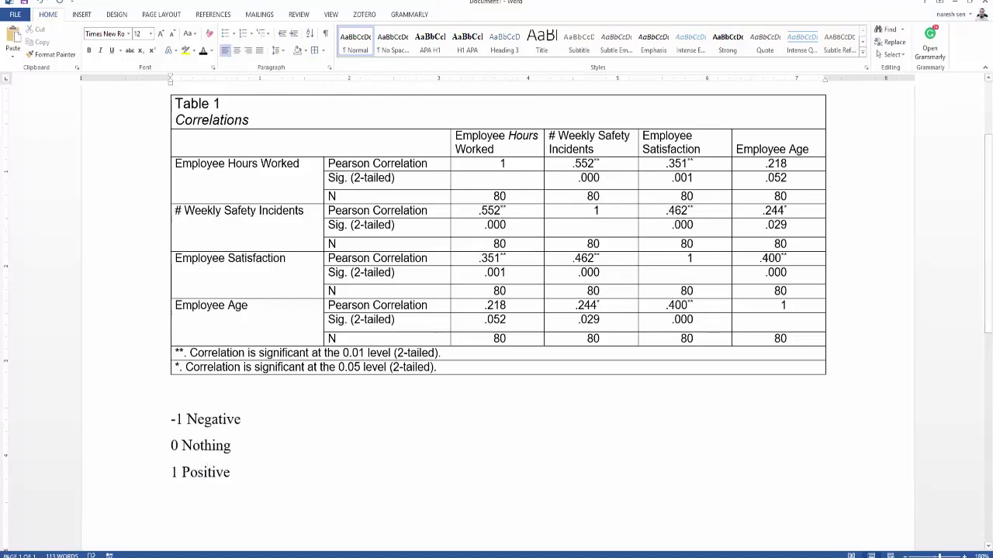
# Step: Start the statistical result below the scale notes, leaving a blank line, with "r =.552"
pyautogui.press('End')
pyautogui.press('Down')
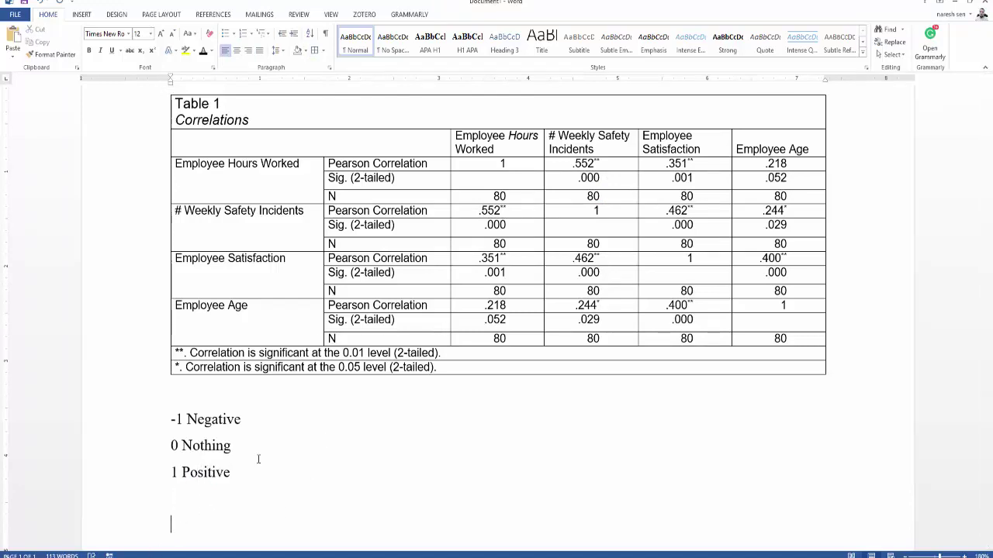
pyautogui.scroll(-1, 269, 442)
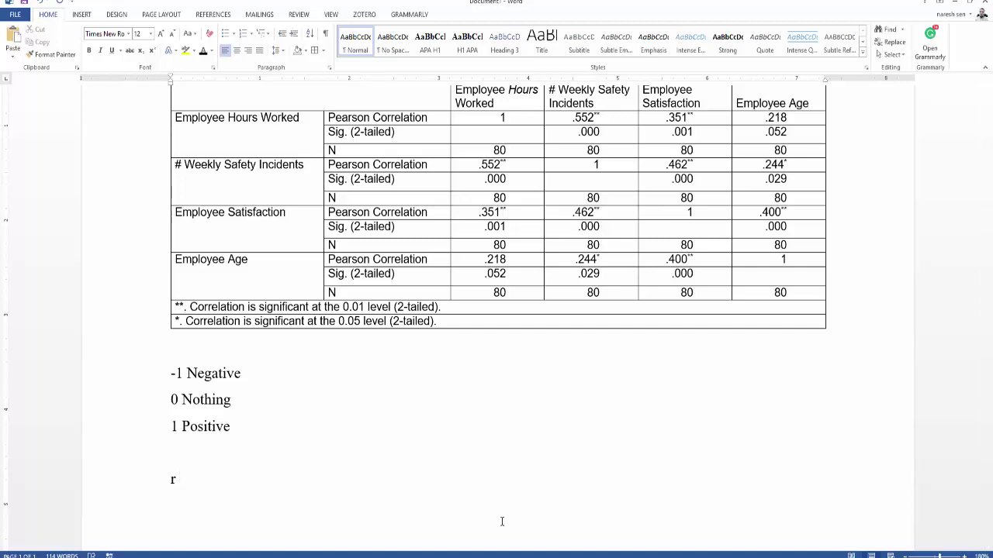
pyautogui.write('=.552')
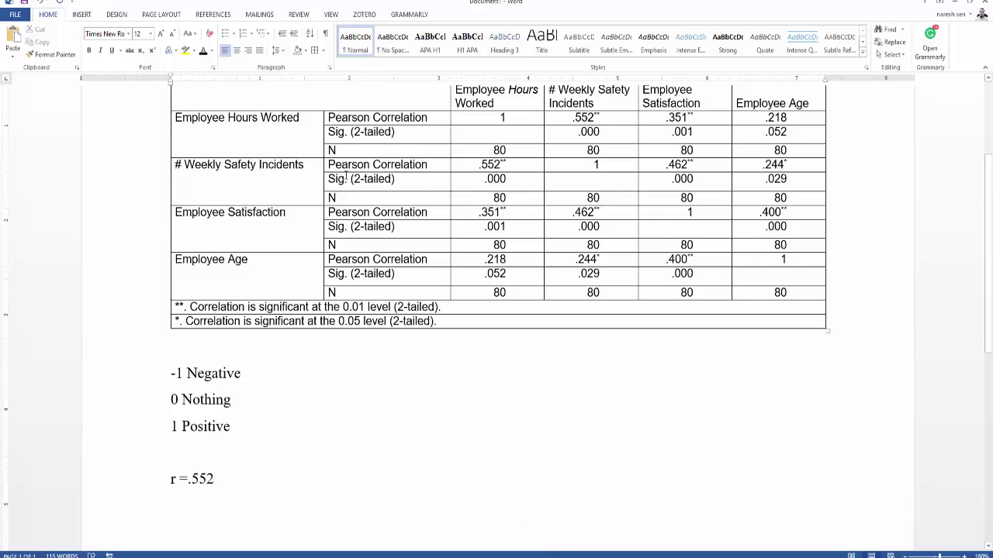
# Step: Highlight the significance value for hours worked and safety incidents and append ", =.000" to the r result
pyautogui.moveTo(507, 178); pyautogui.dragTo(483, 178)
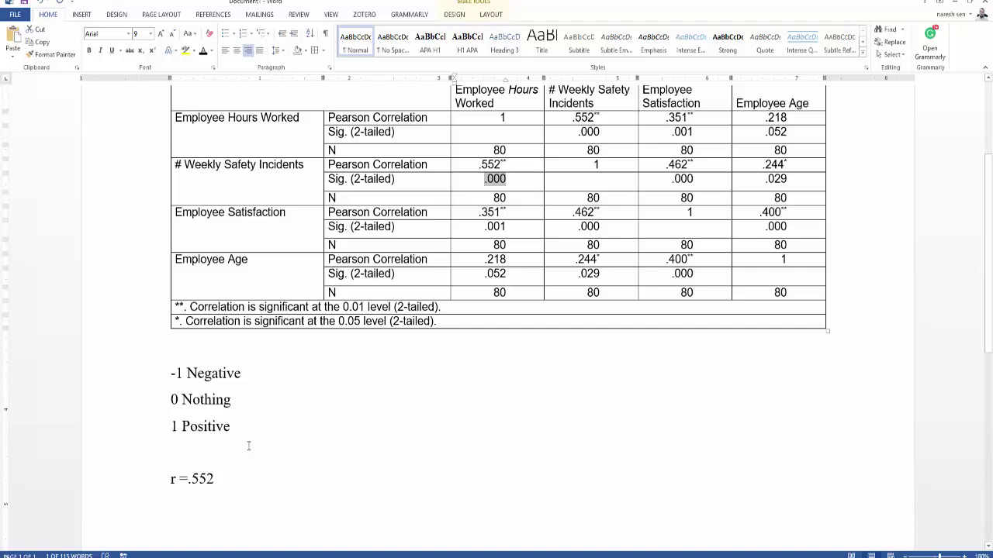
pyautogui.click(242, 479)
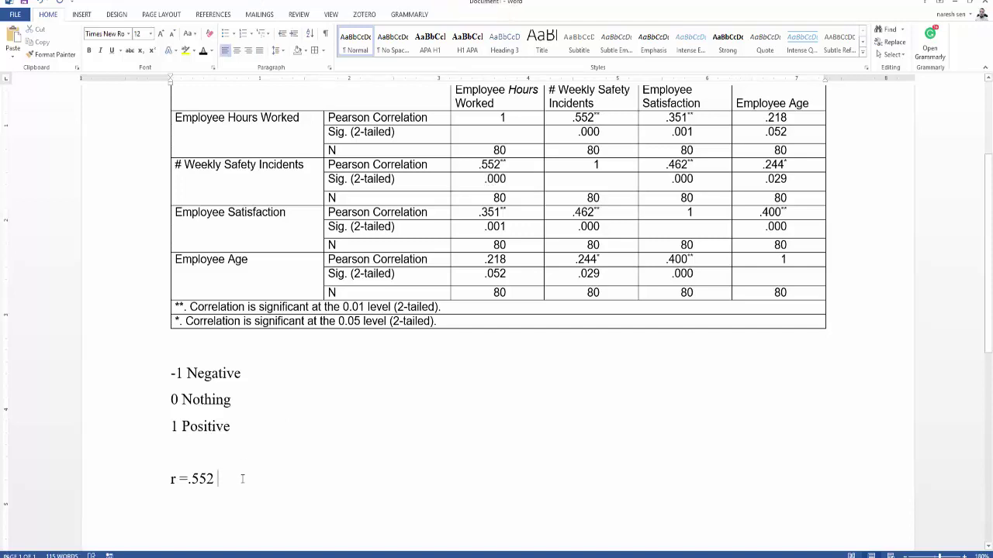
pyautogui.write(', =0')
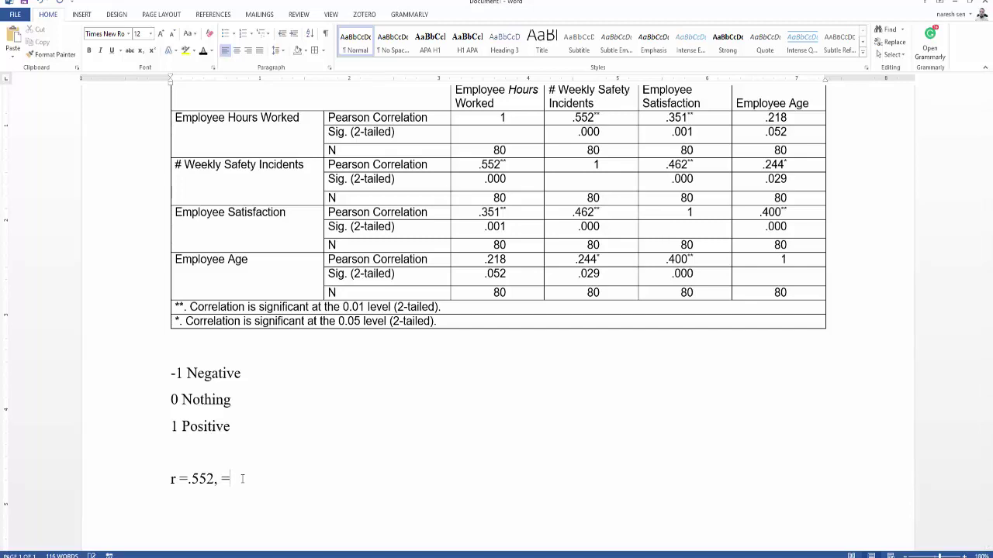
pyautogui.press('BackSpace')
pyautogui.press('BackSpace')
pyautogui.write('.000')
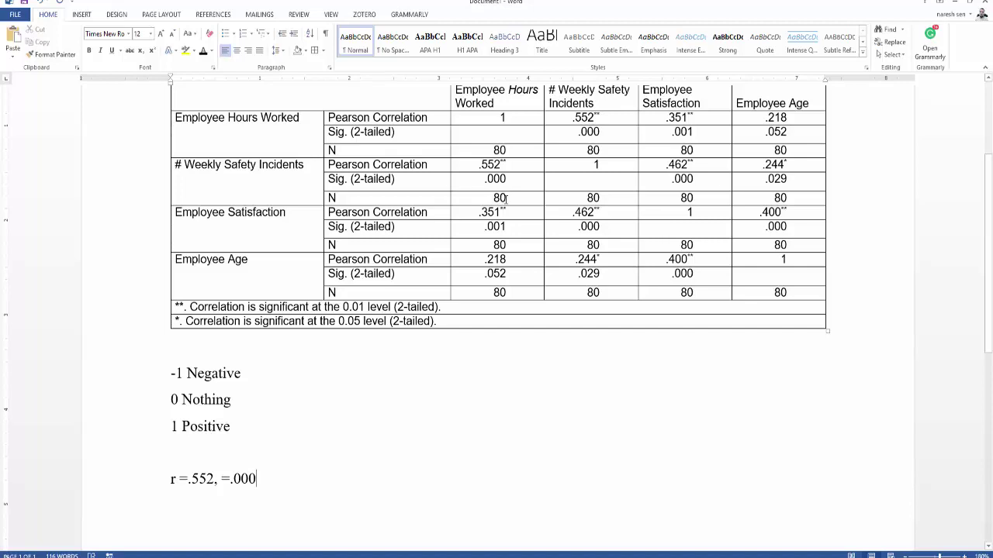
# Step: Insert the degrees of freedom "(78)" directly after the r in the result line
pyautogui.click(177, 478)
pyautogui.write('()')
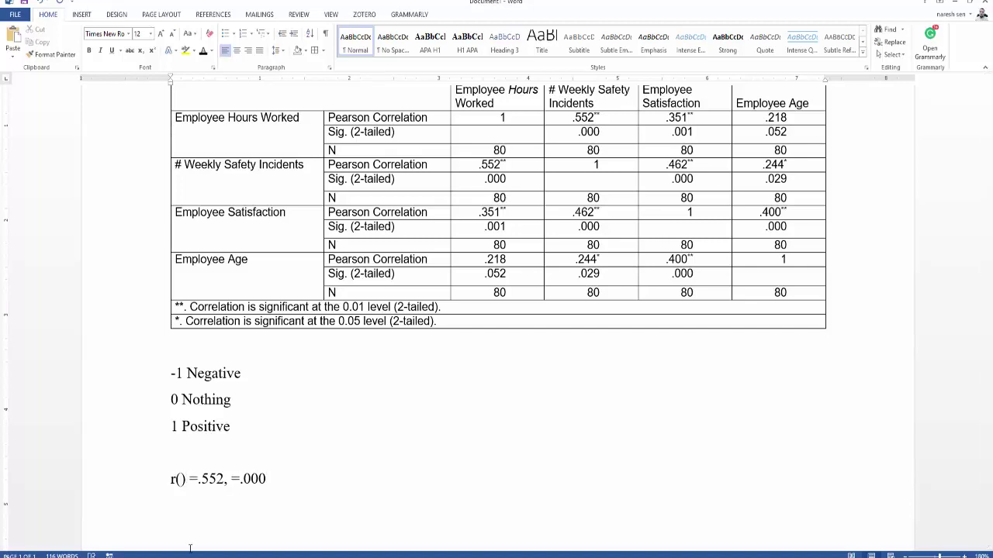
pyautogui.write('78')
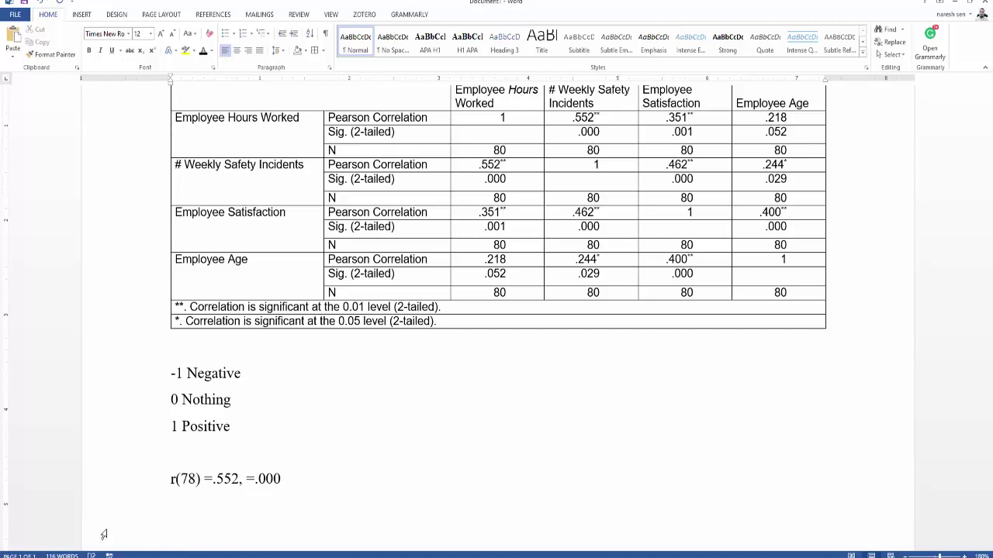
# Step: Add a space after each equals sign so the result line reads "r(78) = .552, = .000"
pyautogui.click(215, 478)
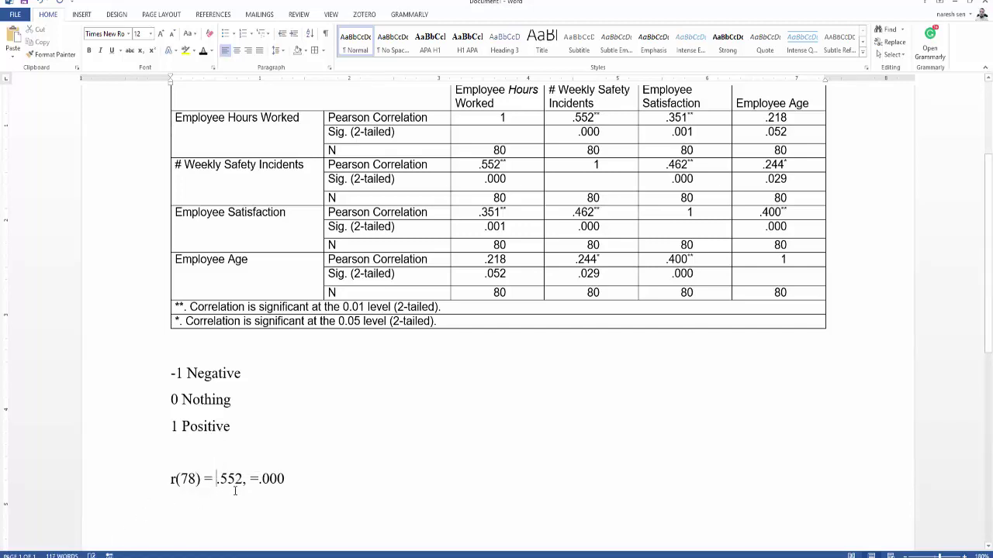
pyautogui.press('BackSpace')
pyautogui.click(253, 479)
pyautogui.click(258, 478)
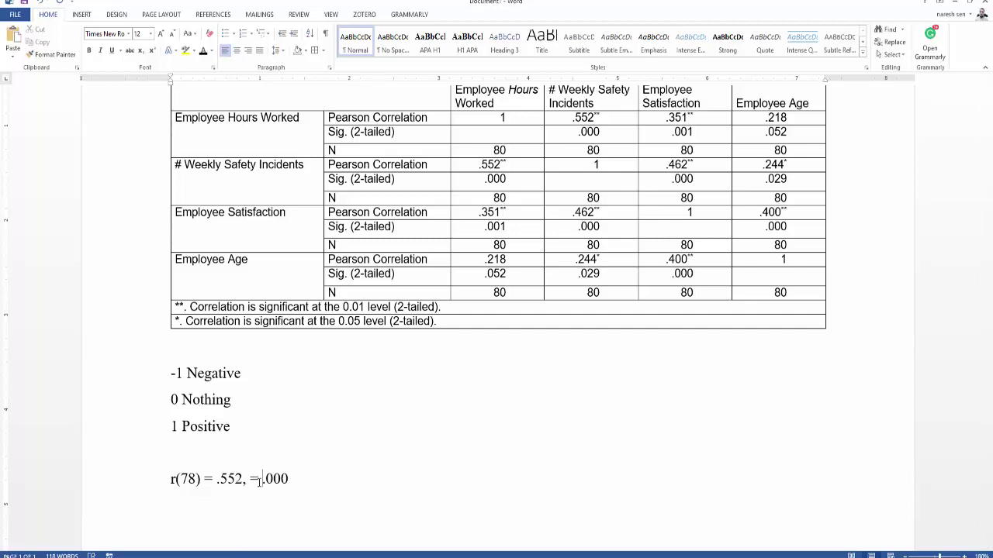
# Step: On a new line above the r(78) result, write "The results were statistically significant, positive"
pyautogui.click(234, 442)
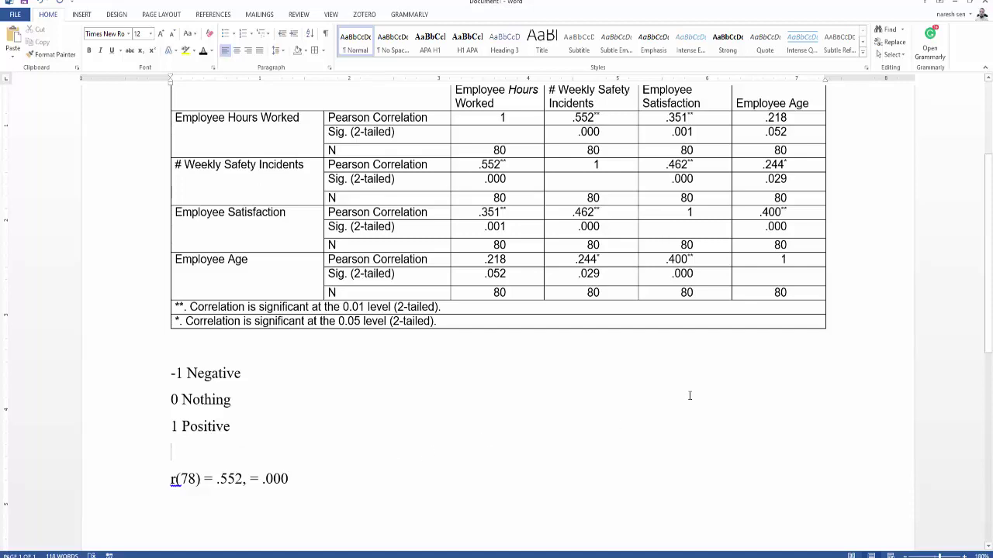
pyautogui.press('Return')
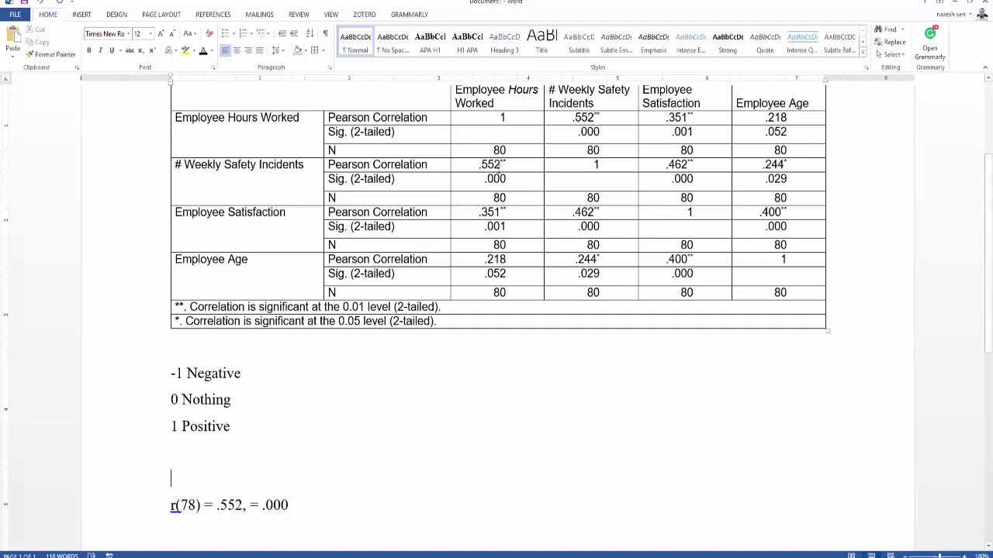
pyautogui.moveTo(479, 164); pyautogui.dragTo(515, 181)
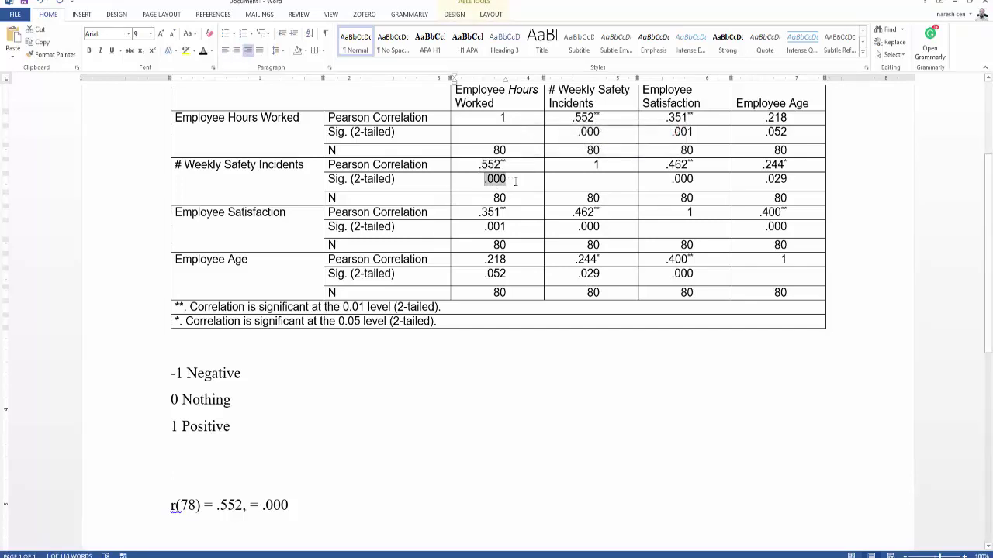
pyautogui.click(227, 466)
pyautogui.write('The results')
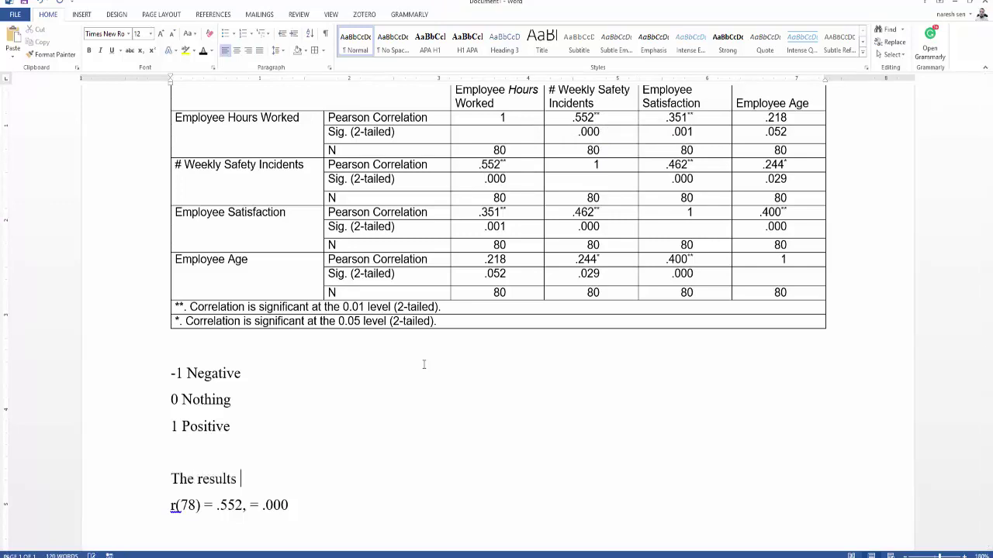
pyautogui.write(' were statistically si')
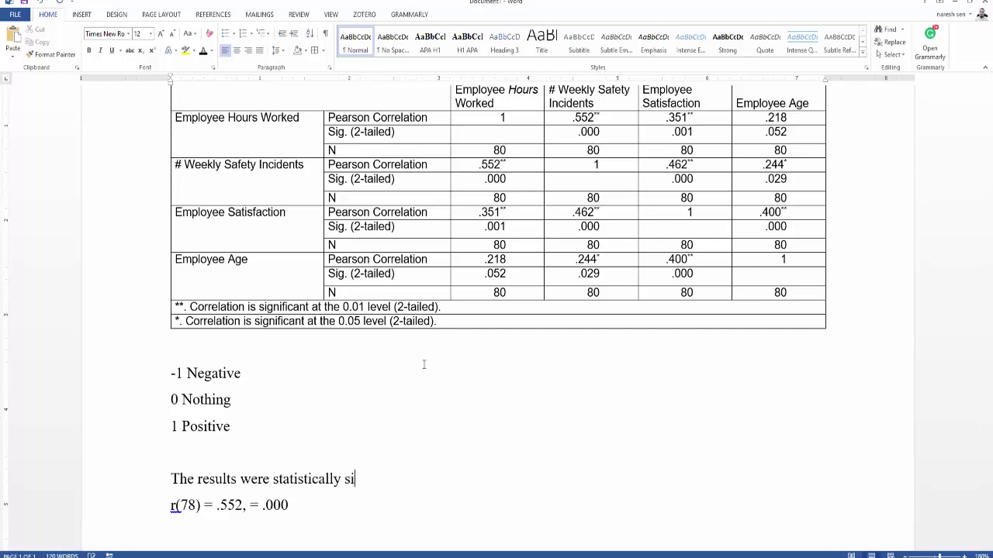
pyautogui.write('gnificant,')
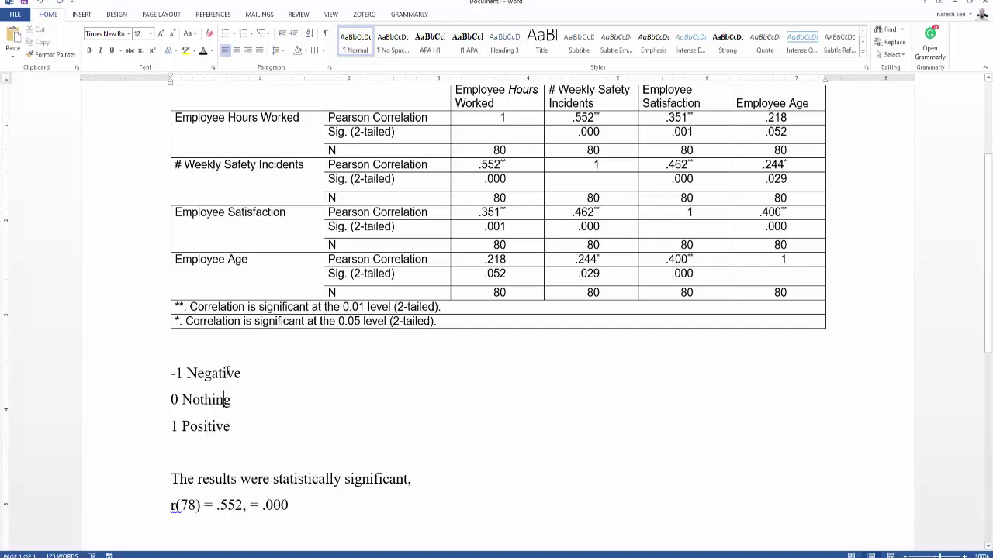
pyautogui.click(480, 476)
pyautogui.write('positive')
# Step: Add the first correlation-strength note, "<3 low", on a new line below "1 Positive"
pyautogui.click(255, 422)
pyautogui.press('Return')
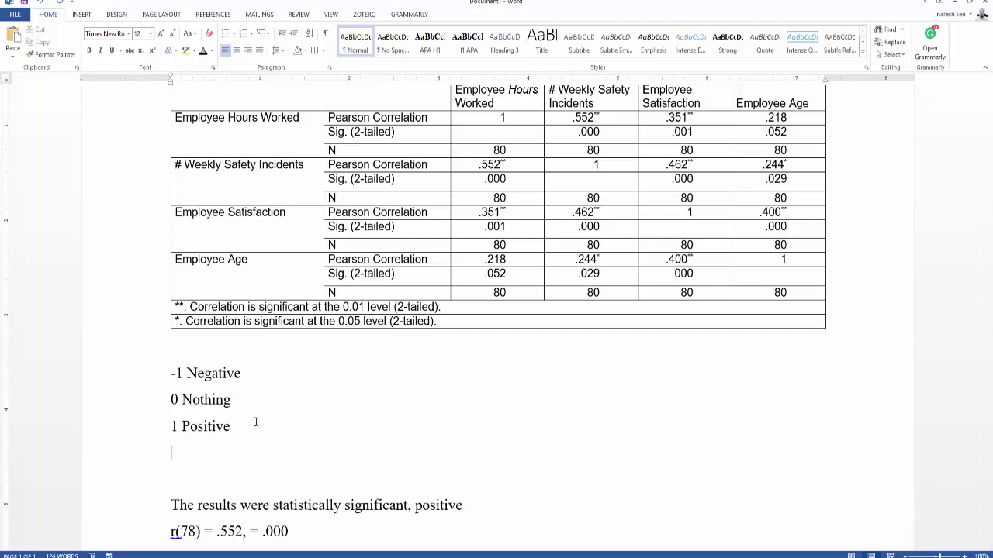
pyautogui.write('<')
pyautogui.write('3')
pyautogui.write(' s')
pyautogui.press('BackSpace')
pyautogui.write('lvoe')
pyautogui.press('BackSpace')
pyautogui.press('BackSpace')
pyautogui.press('BackSpace')
pyautogui.write('w')
pyautogui.press('BackSpace')
pyautogui.write('ow')
pyautogui.press('Return')
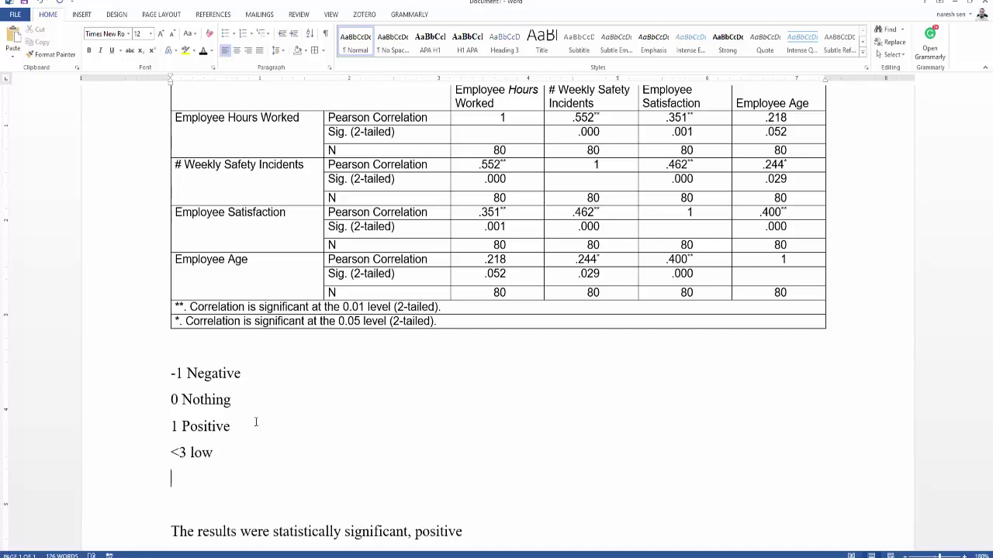
# Step: Add the strength notes "3-5 moderate" and "5> strong", and separate the strength notes from "1 Positive" with a blank line
pyautogui.write('3-5 moderate')
pyautogui.press('Return')
pyautogui.write('5> strong')
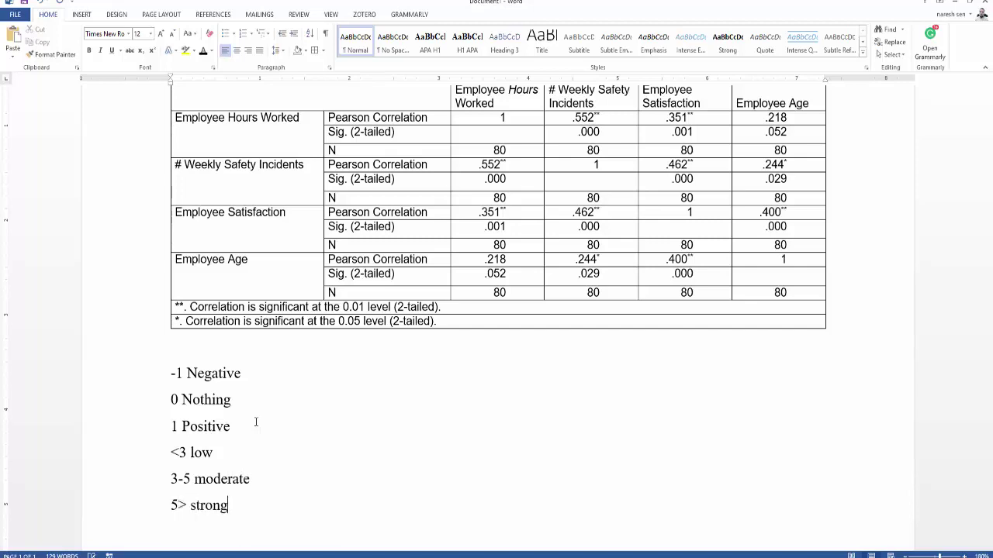
pyautogui.scroll(-3, 257, 419)
pyautogui.click(247, 335)
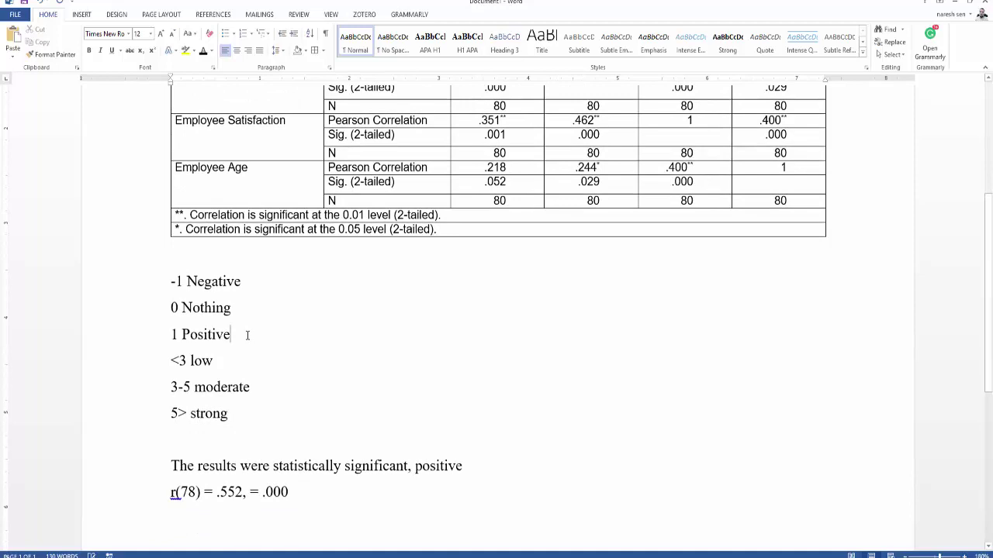
pyautogui.press('Return')
# Step: Insert "strong" before "positive" in the results sentence
pyautogui.scroll(-2, 350, 470)
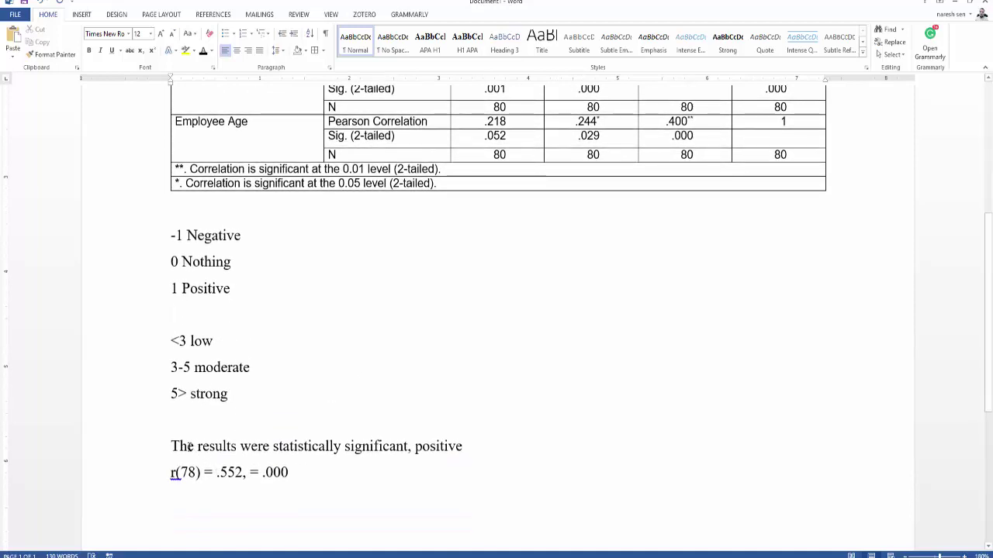
pyautogui.click(415, 446)
pyautogui.write('stron')
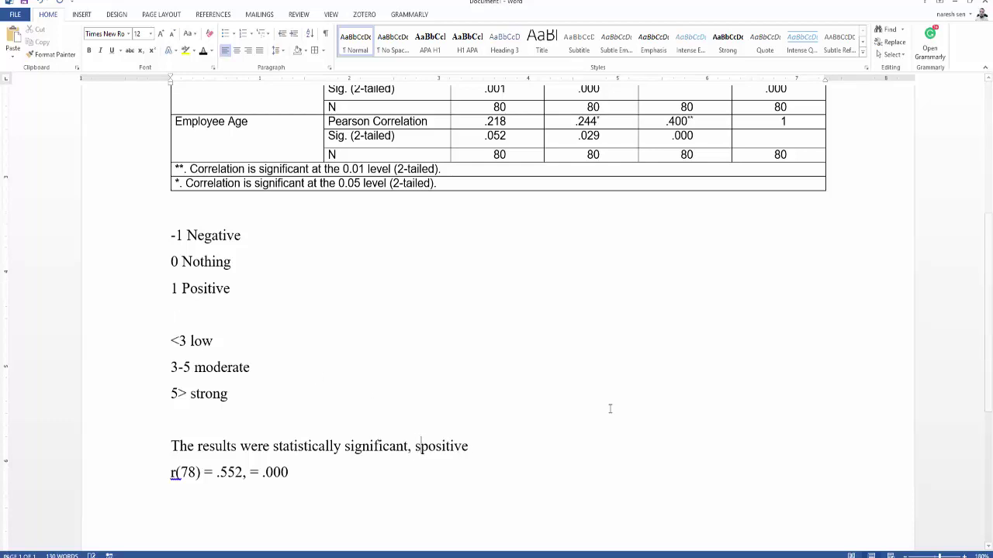
pyautogui.write('g')
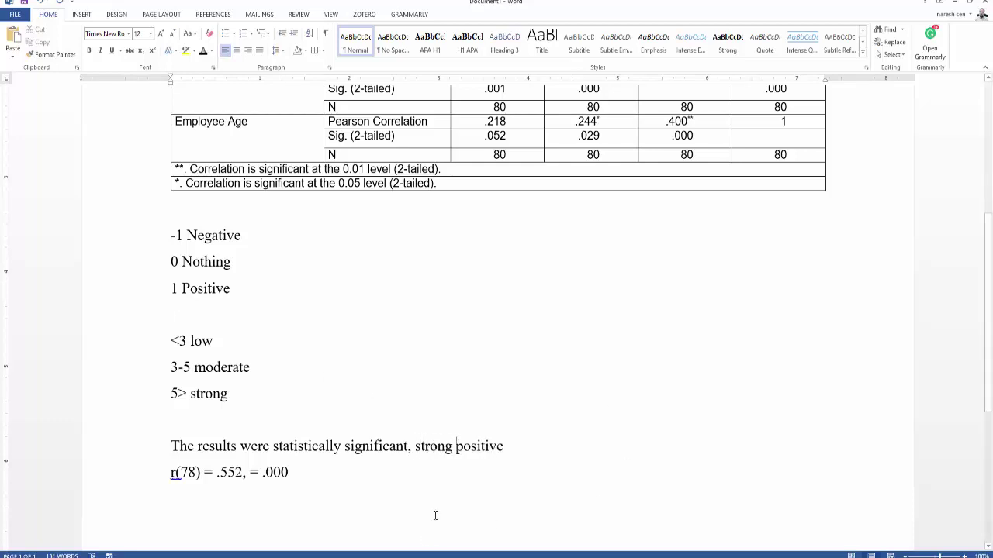
# Step: Complete the results sentence after "strong positive" with "correlation between employees hours worked and weekly safety incidents"
pyautogui.doubleClick(504, 446)
pyautogui.scroll(3, 490, 325)
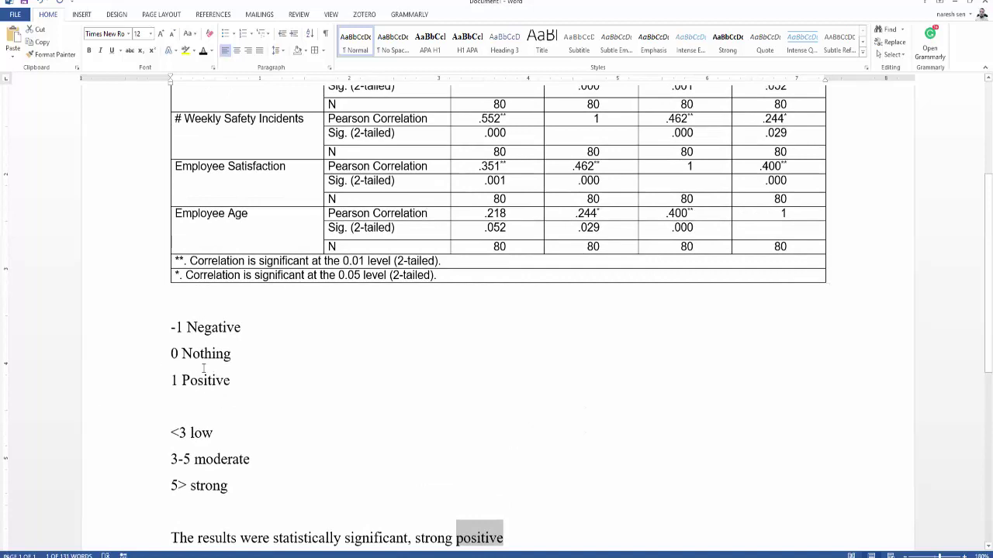
pyautogui.click(483, 120)
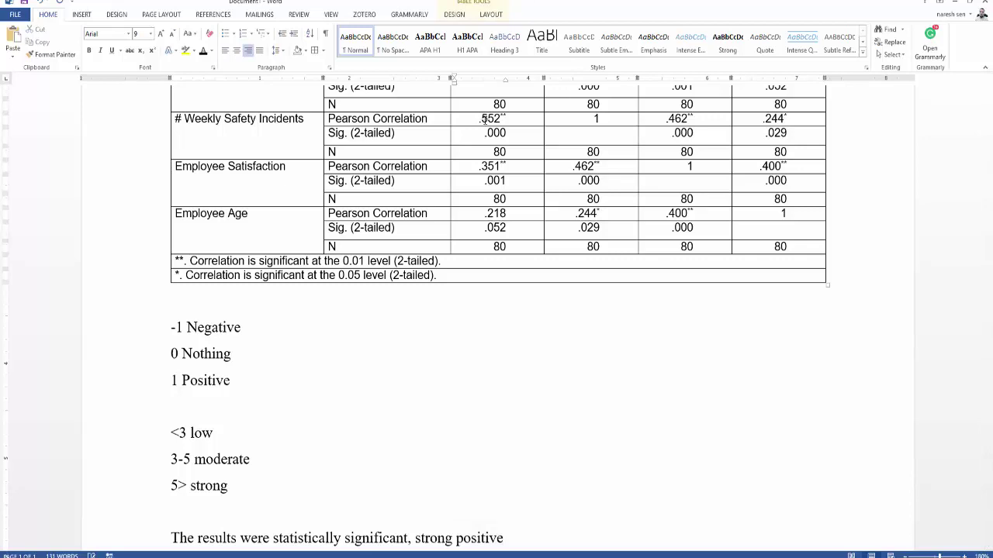
pyautogui.scroll(-3, 532, 514)
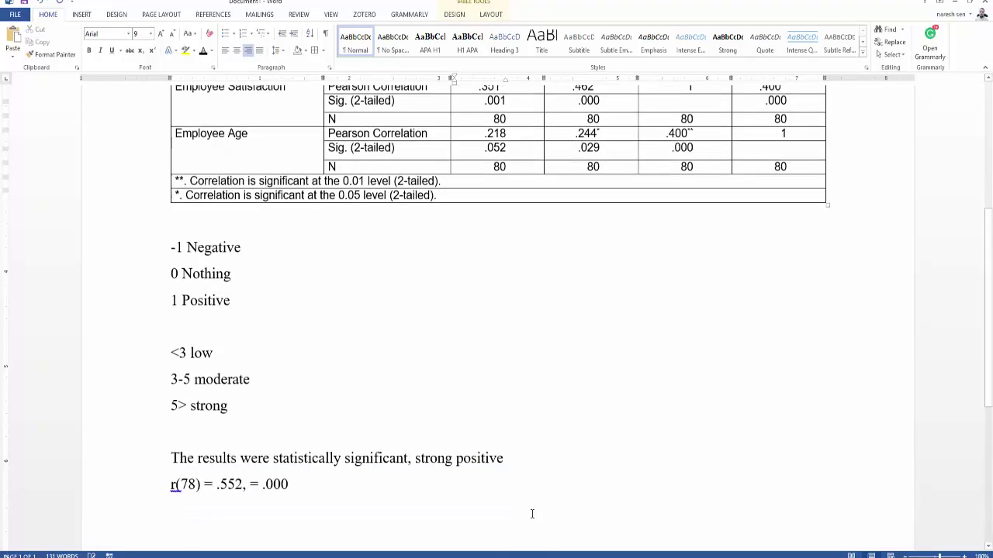
pyautogui.click(531, 459)
pyautogui.scroll(-1, 661, 473)
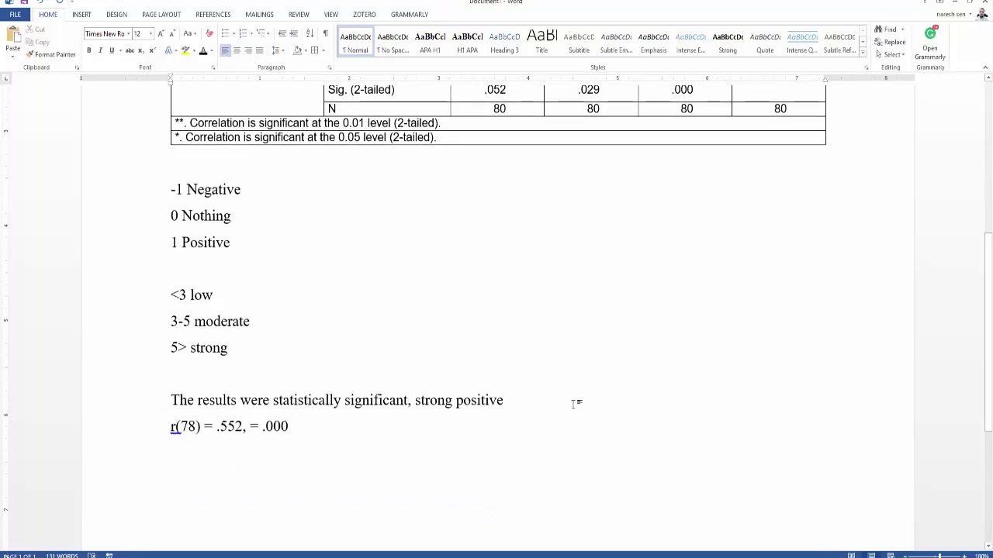
pyautogui.write('correlat')
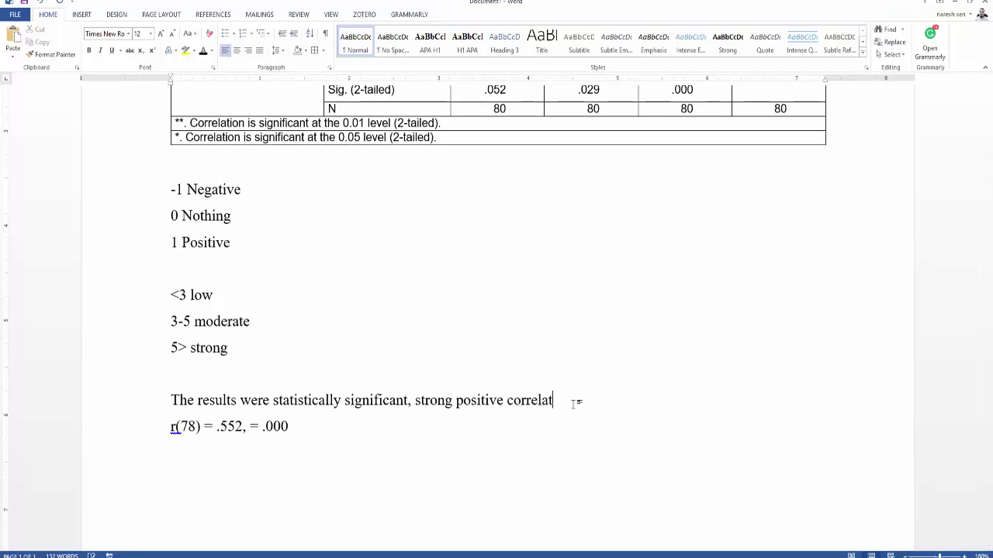
pyautogui.write('ion between empl')
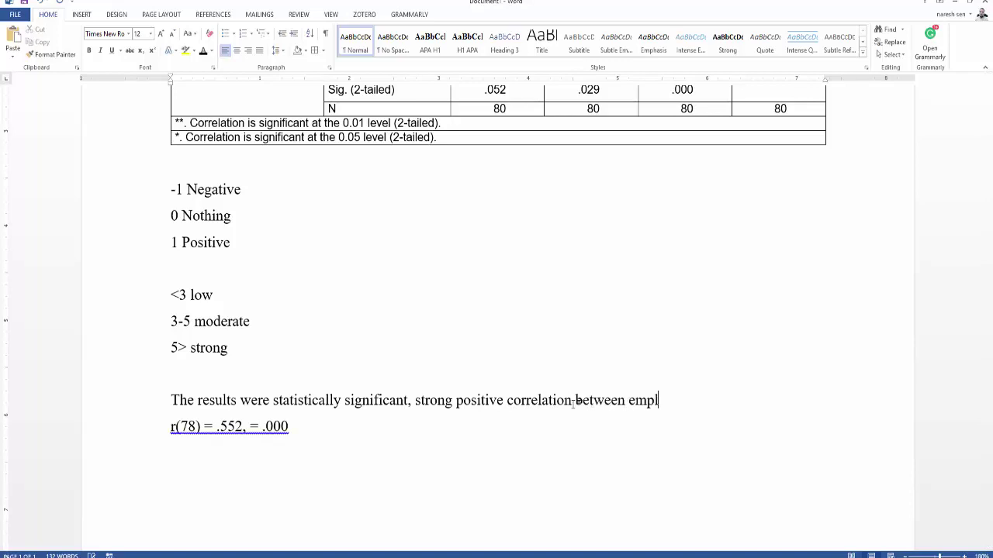
pyautogui.write('oyees hours')
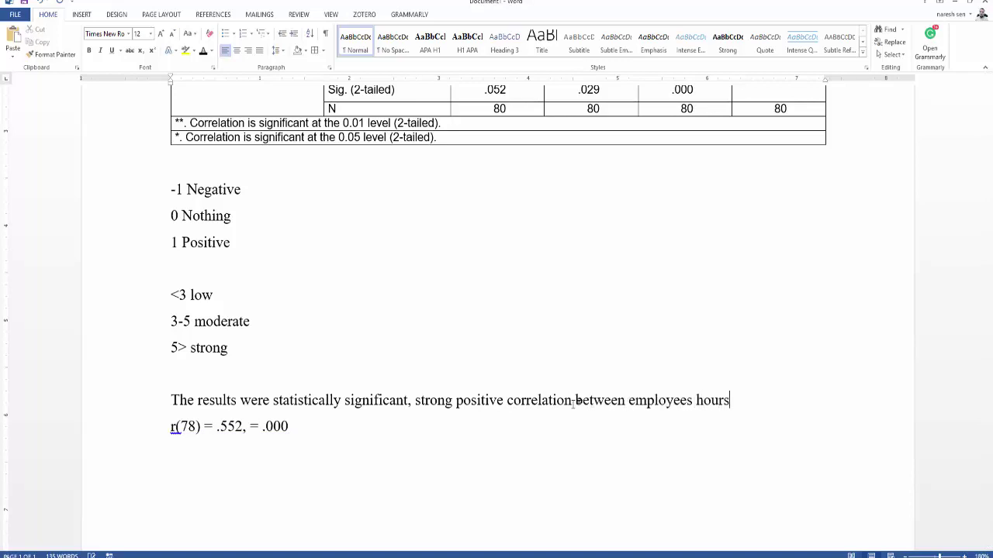
pyautogui.write(' worked and we')
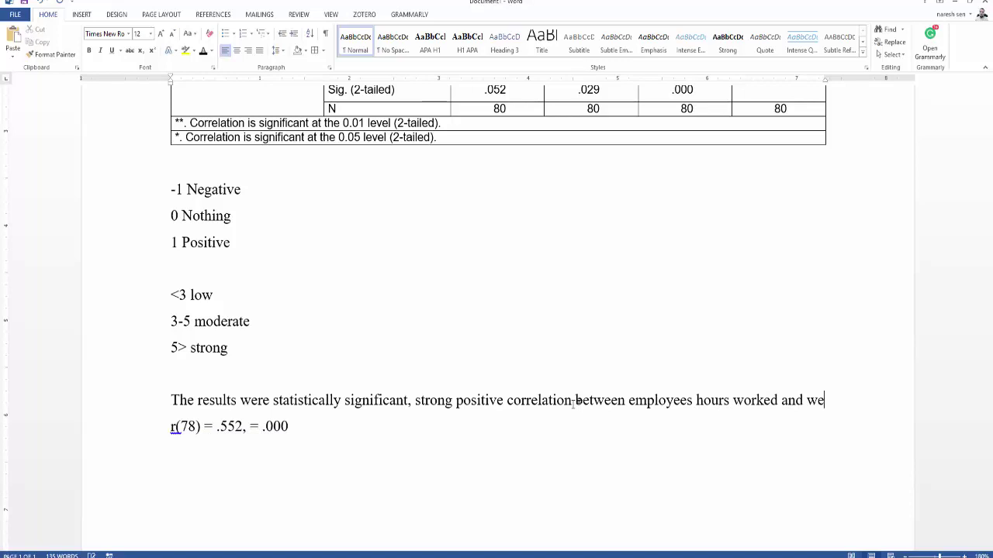
pyautogui.write('ekly safety ')
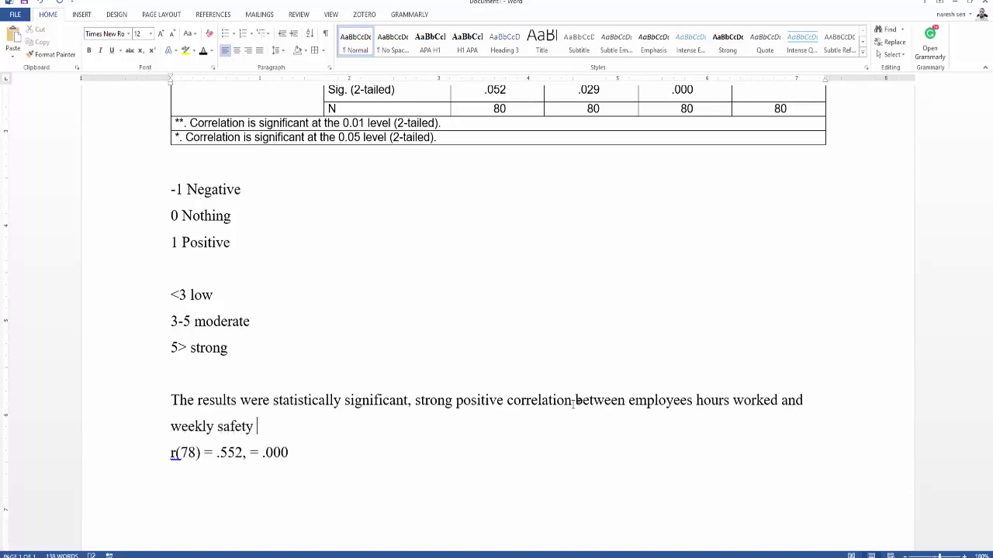
pyautogui.write('incidents')
# Step: Join the r(78) result onto the end of the results sentence and italicize its "r"
pyautogui.scroll(5, 610, 350)
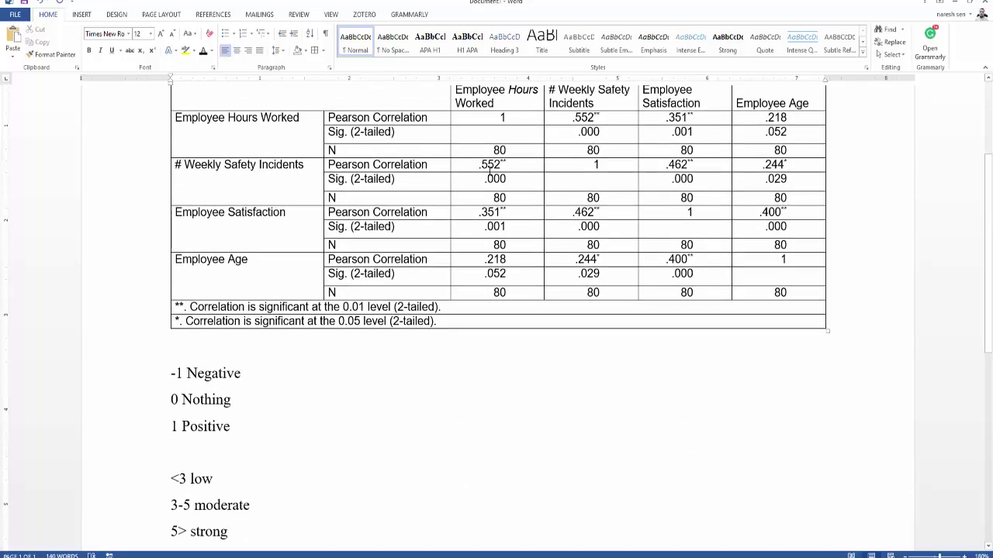
pyautogui.scroll(-1, 490, 172)
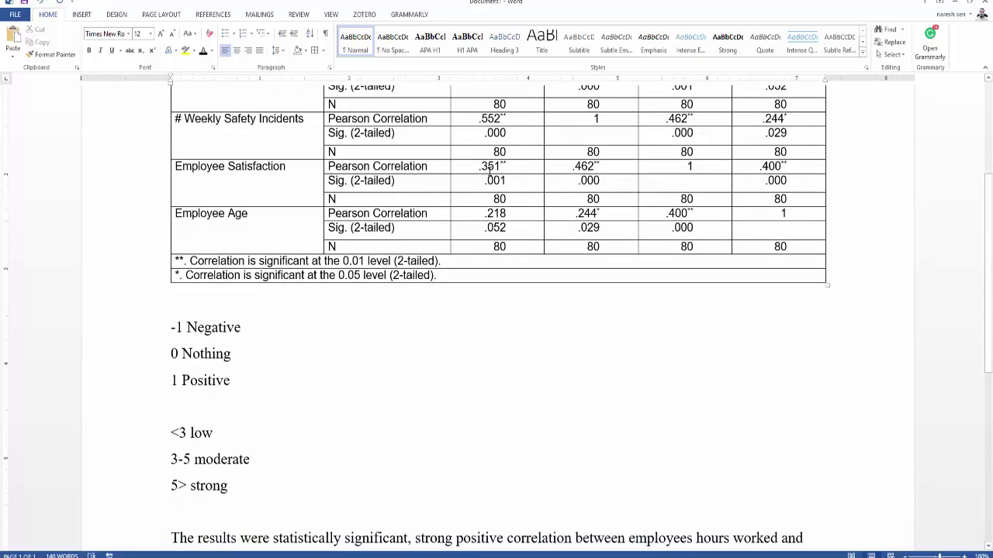
pyautogui.scroll(-2, 466, 217)
pyautogui.scroll(-1, 325, 373)
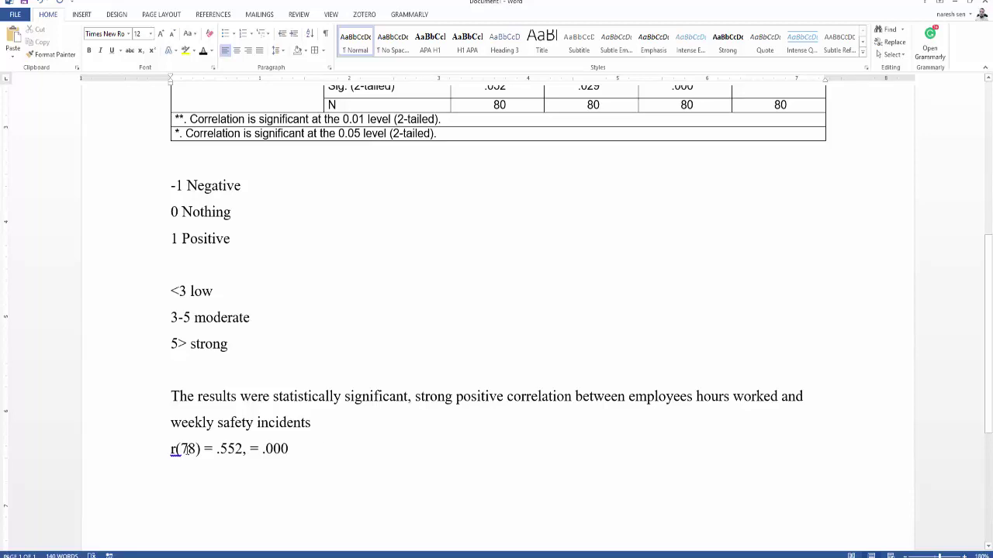
pyautogui.scroll(3, 398, 281)
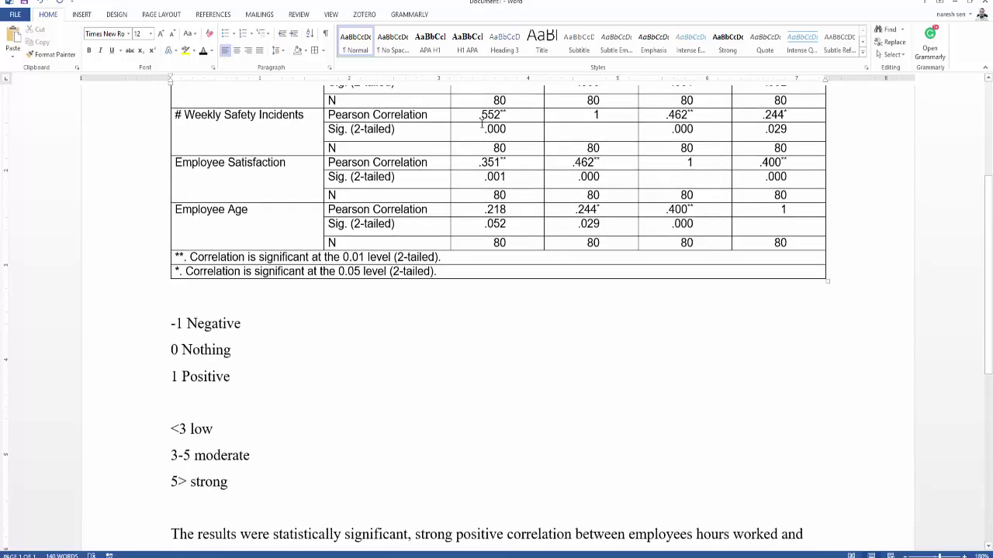
pyautogui.scroll(-3, 437, 448)
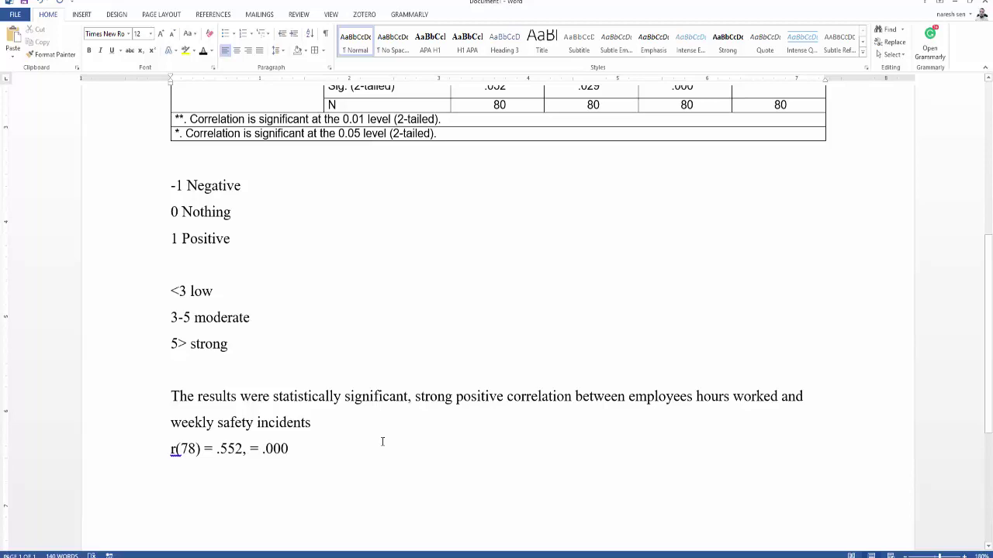
pyautogui.press('Delete')
pyautogui.hotkey('shift', 'Right')
pyautogui.hotkey('ctrl', 'i')
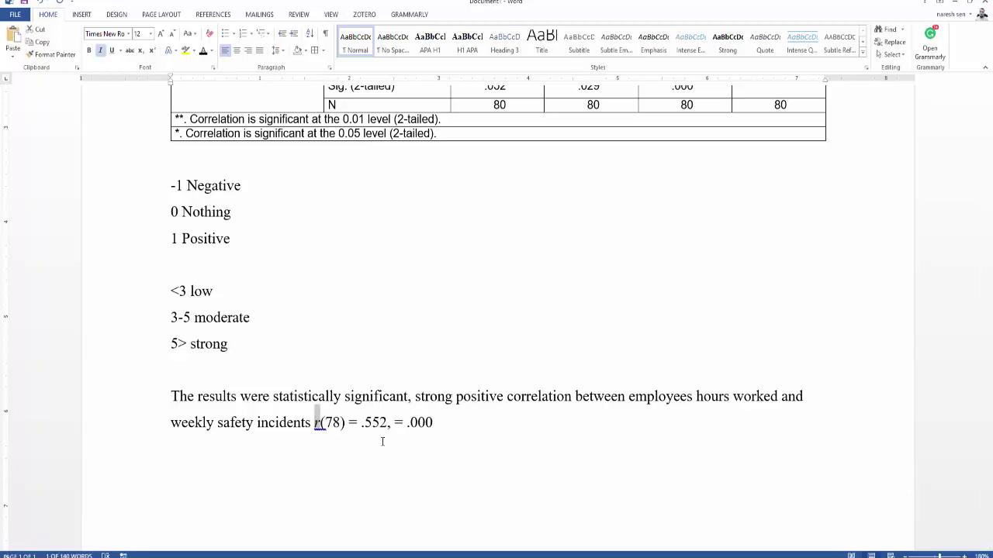
# Step: Check the degrees of freedom, coefficient and significance value in the results sentence against N, Pearson Correlation and Sig. in the table
pyautogui.moveTo(325, 422); pyautogui.dragTo(339, 422)
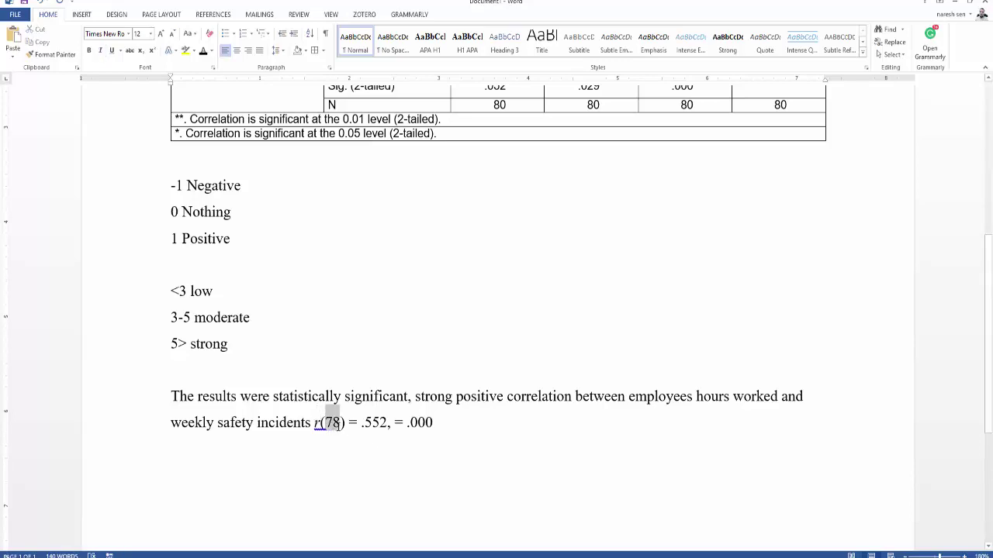
pyautogui.scroll(2, 401, 481)
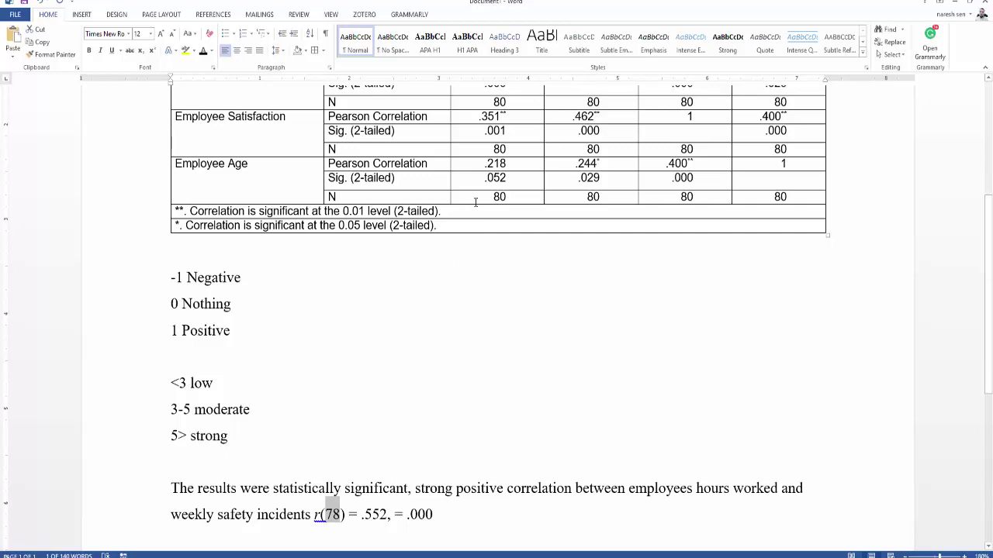
pyautogui.moveTo(494, 197); pyautogui.dragTo(509, 196)
pyautogui.click(332, 515)
pyautogui.doubleClick(363, 515)
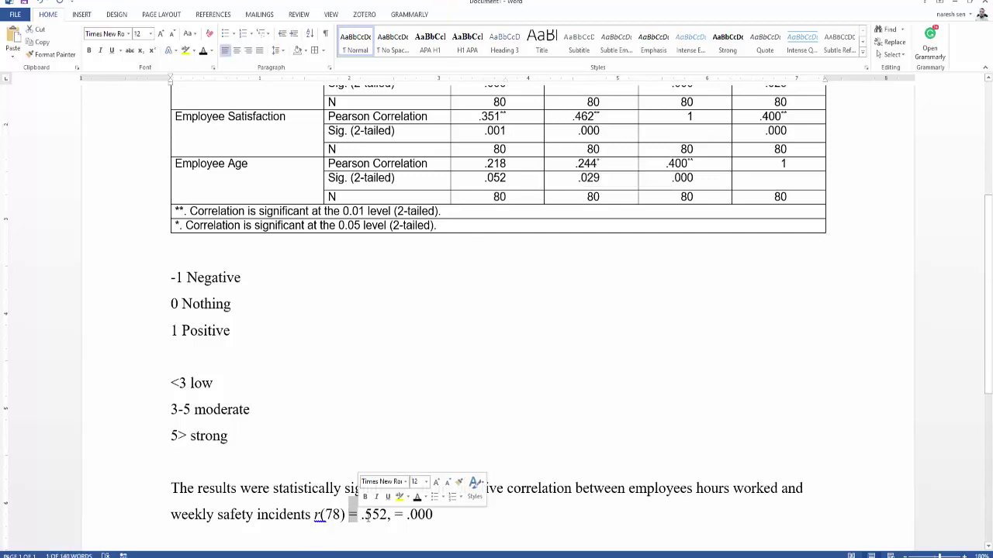
pyautogui.scroll(3, 483, 160)
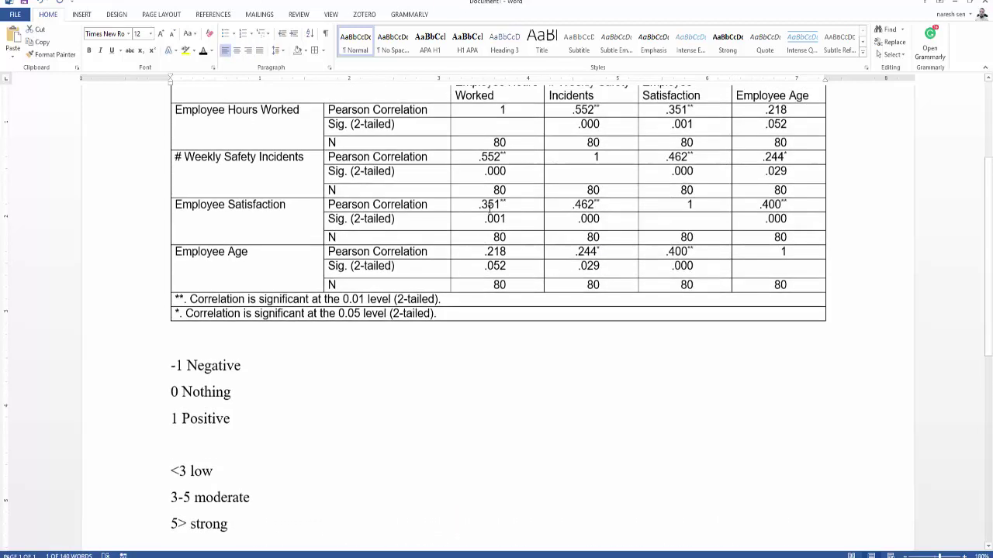
pyautogui.doubleClick(483, 160)
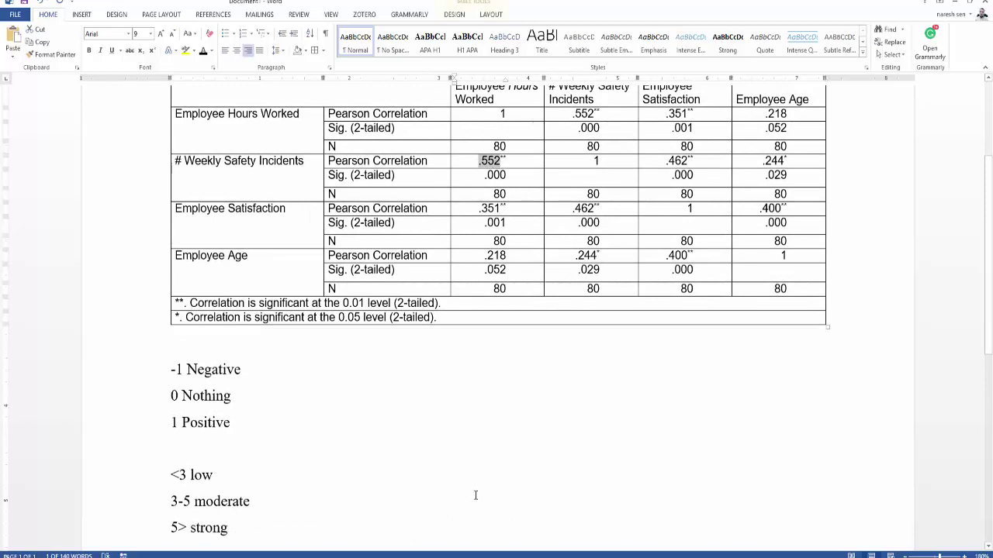
pyautogui.scroll(-5, 532, 361)
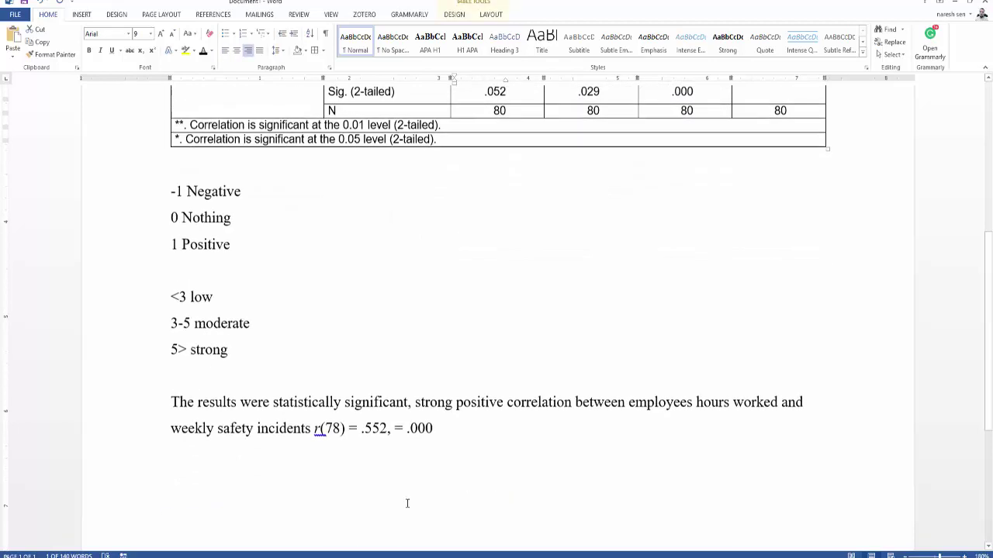
pyautogui.click(325, 423)
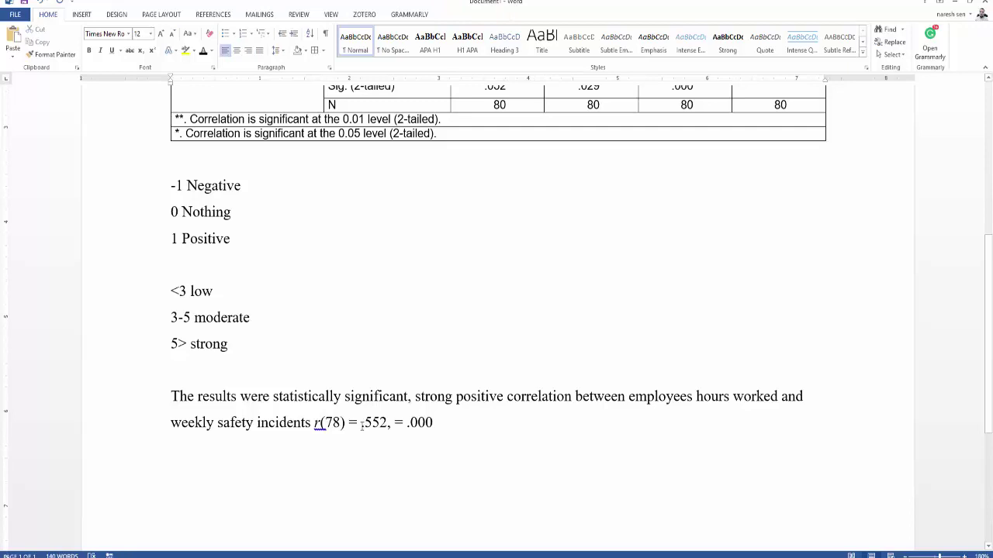
pyautogui.moveTo(363, 423); pyautogui.dragTo(382, 423)
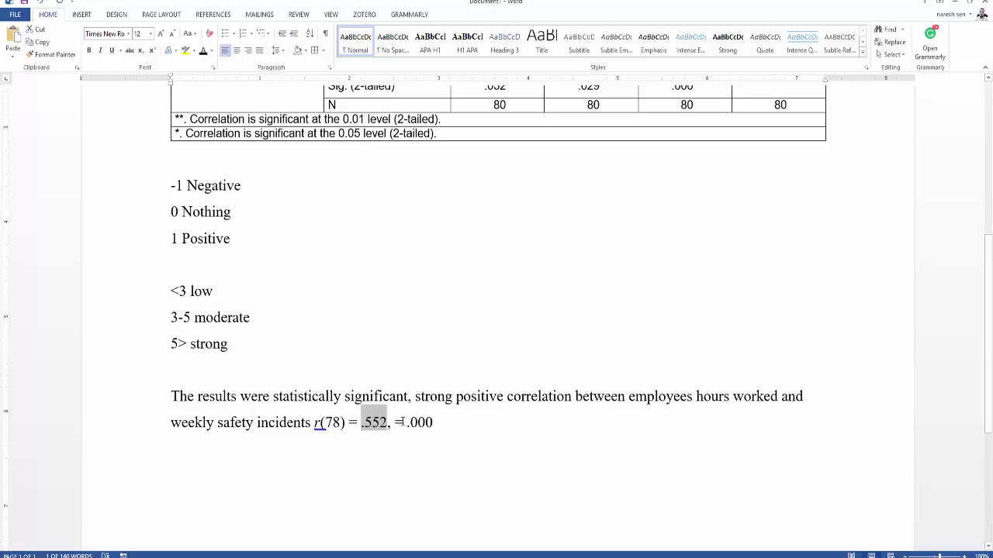
pyautogui.moveTo(408, 423); pyautogui.dragTo(434, 423)
pyautogui.scroll(5, 519, 321)
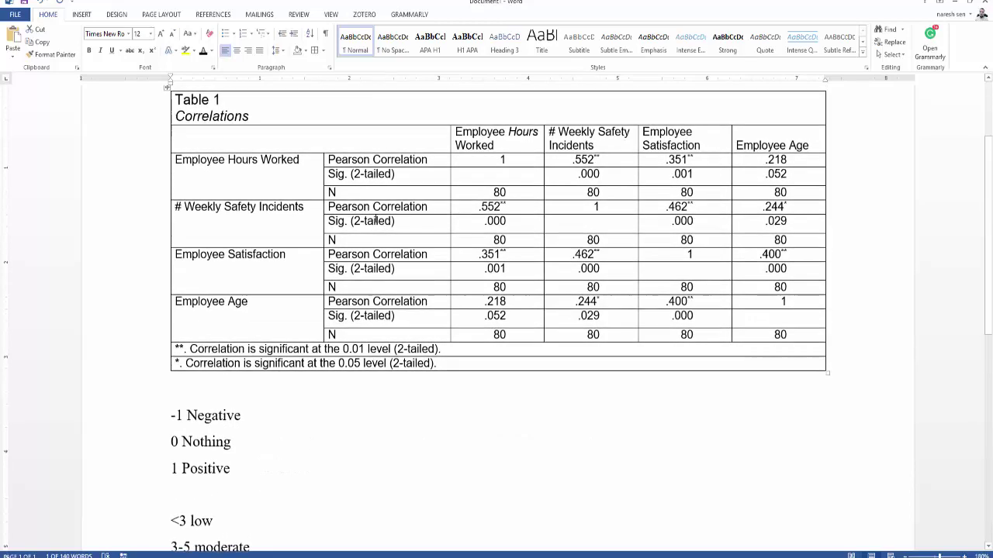
pyautogui.scroll(-5, 502, 440)
# Step: Extend the results sentence after ".000" with "with employee hours worked explaining", correcting the spelling of the last word
pyautogui.click(455, 375)
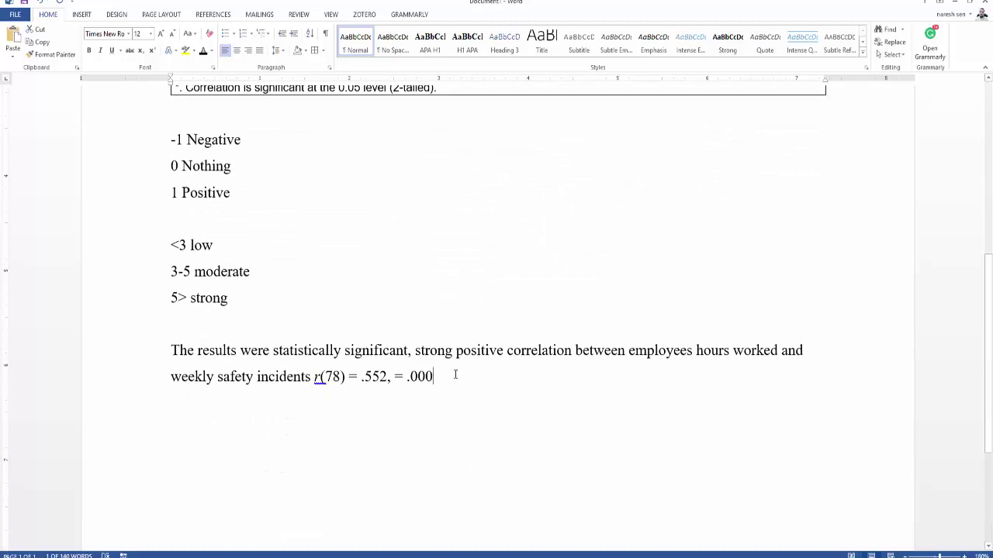
pyautogui.write('.')
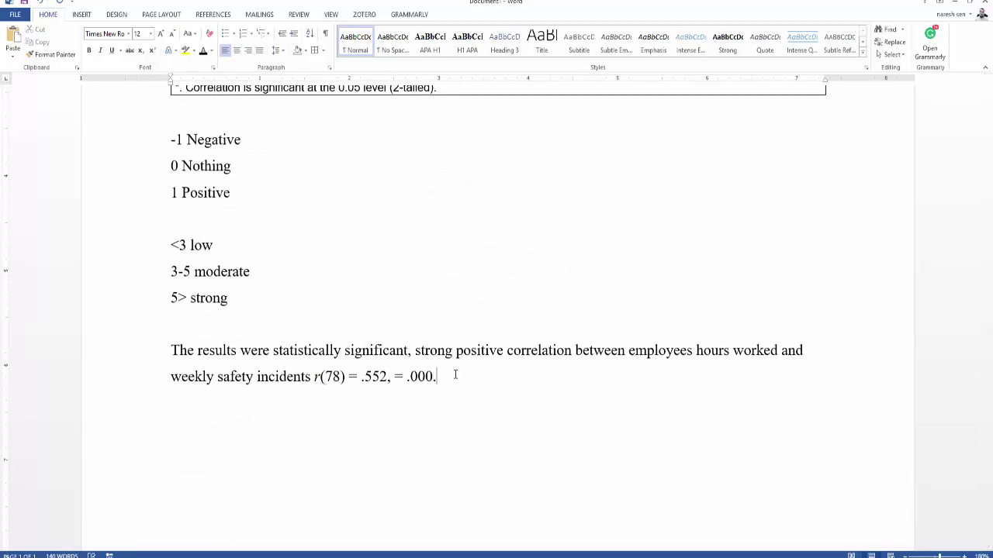
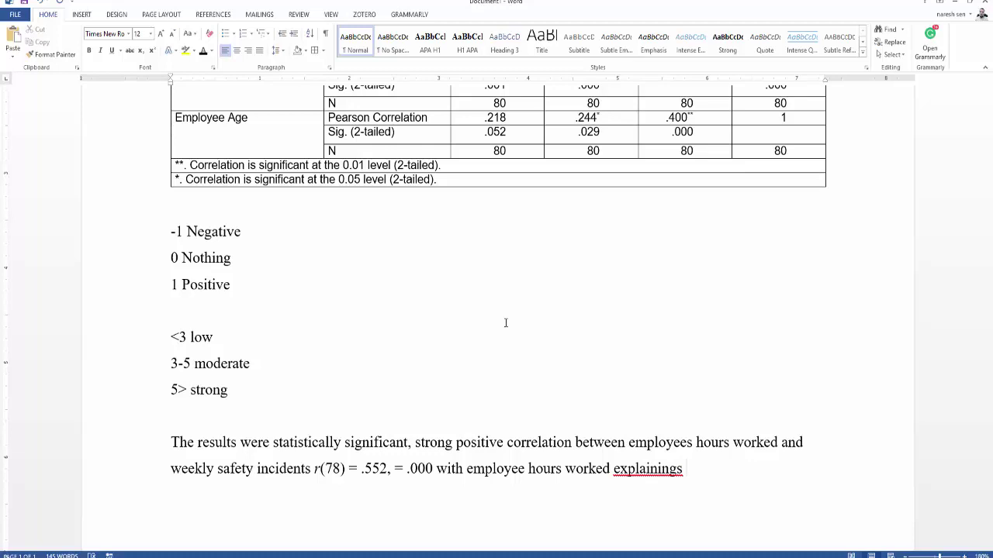
pyautogui.rightClick(659, 470)
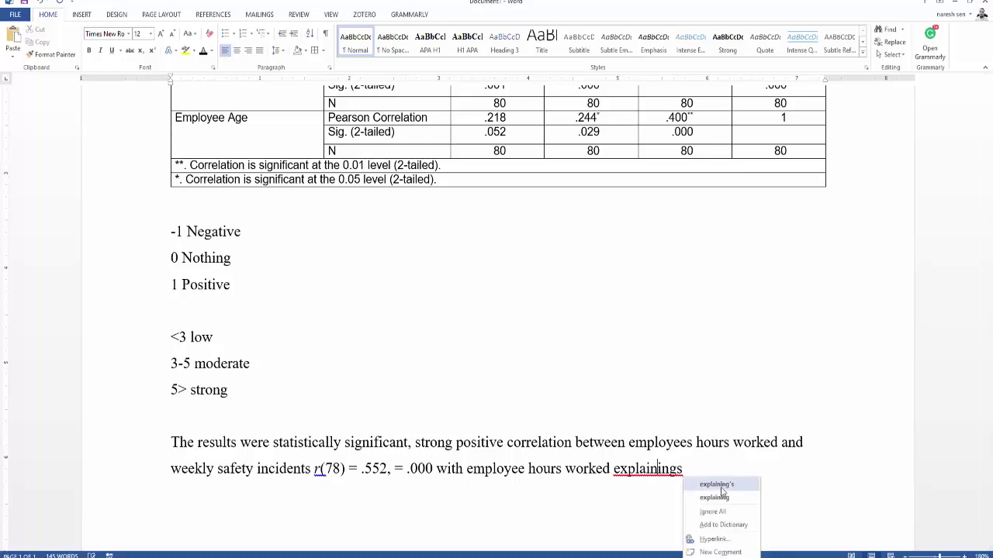
pyautogui.press('Escape')
pyautogui.rightClick(682, 476)
pyautogui.click(714, 484)
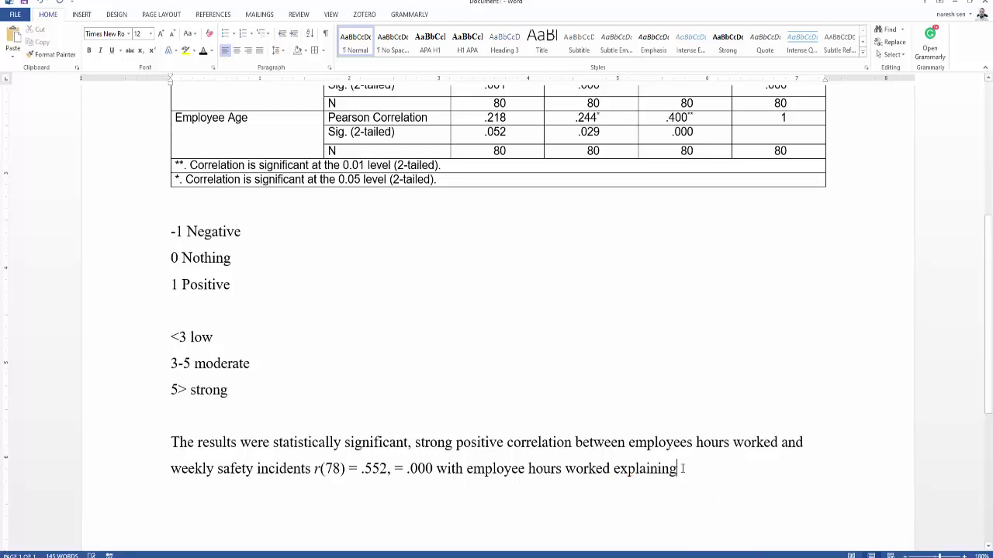
# Step: Add an "r2" line with the 2 as superscript between the strength notes and the results sentence, set off by blank lines
pyautogui.scroll(-1, 682, 468)
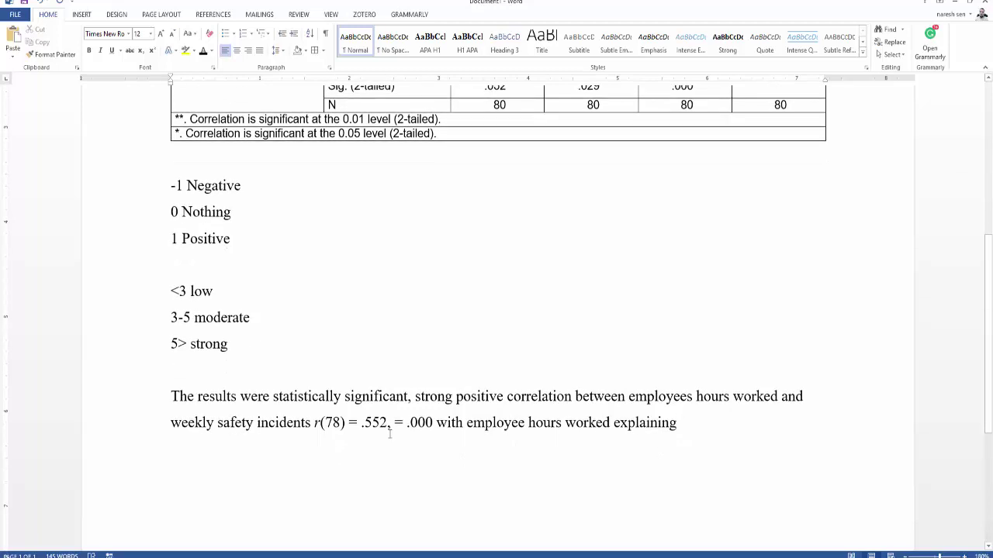
pyautogui.moveTo(362, 423); pyautogui.dragTo(382, 423)
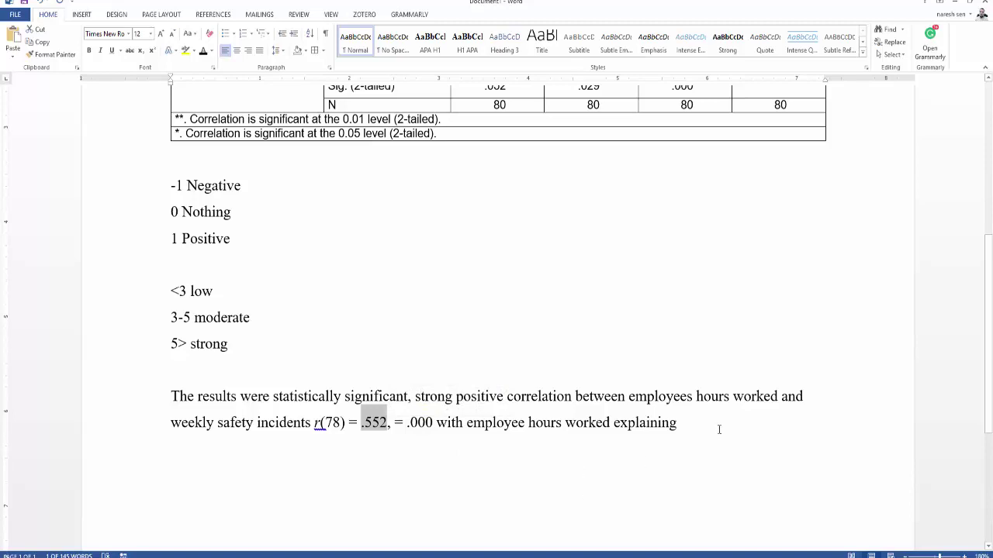
pyautogui.click(230, 376)
pyautogui.press('Return')
pyautogui.press('Return')
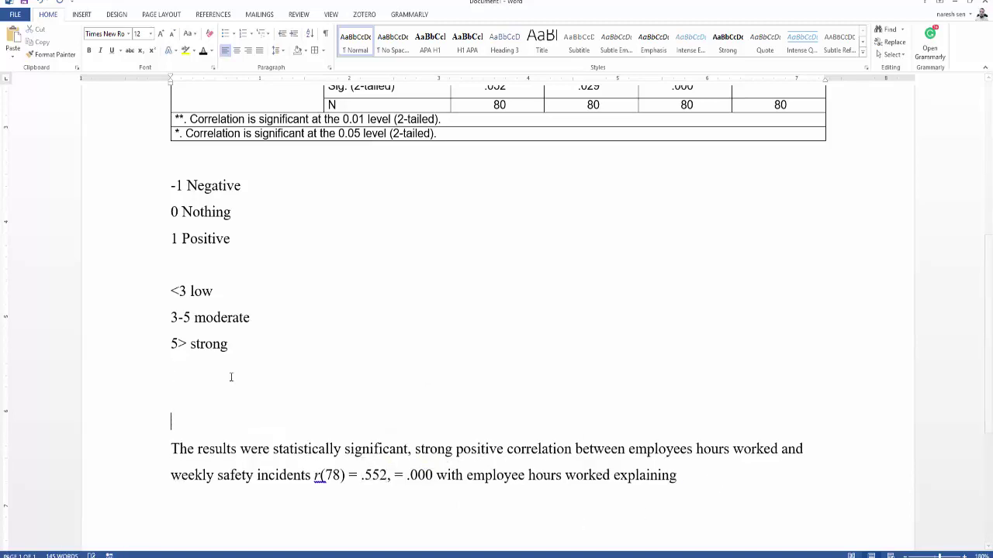
pyautogui.press('Up')
pyautogui.write('r2')
pyautogui.hotkey('shift', 'Left')
pyautogui.hotkey('ctrl', 'shift', '=')
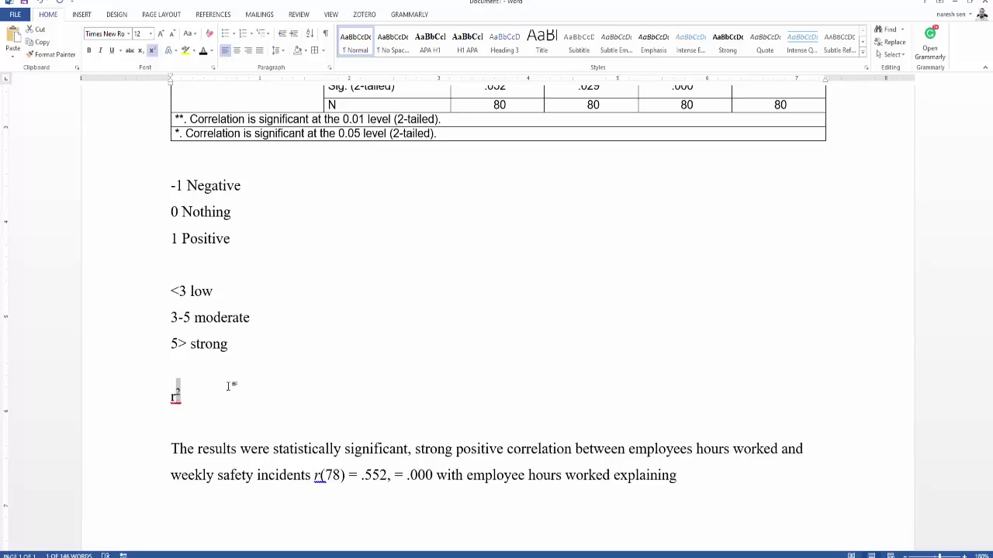
pyautogui.press('Right')
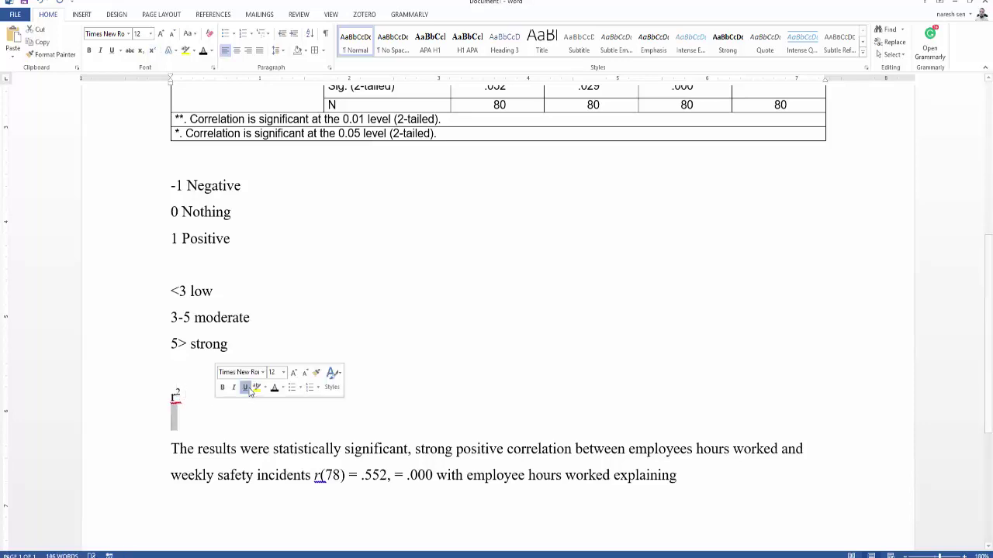
pyautogui.press('Return')
pyautogui.press('Return')
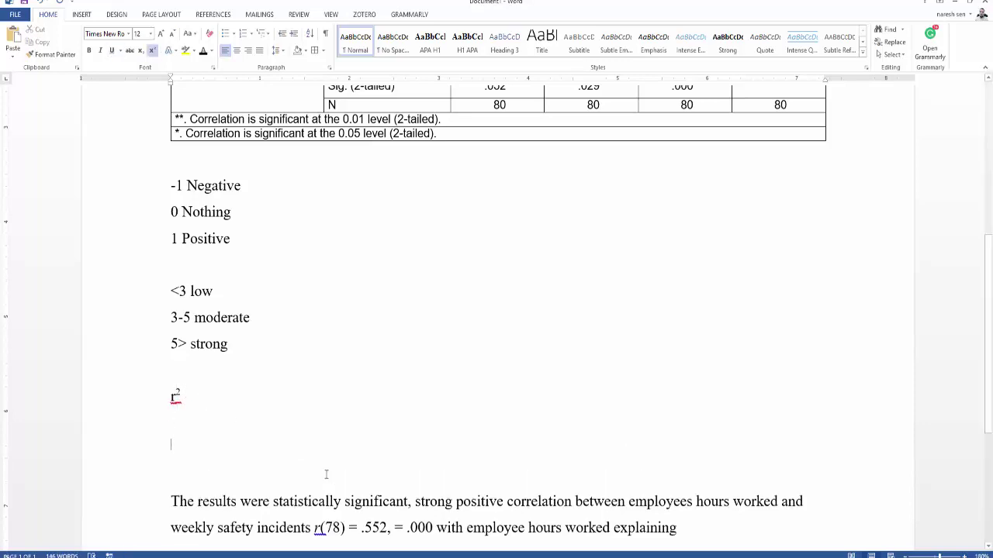
# Step: Write ".552 x .552" on the line below r2, with the text enlarged to 15 pt
pyautogui.scroll(-3, 377, 468)
pyautogui.write('.552')
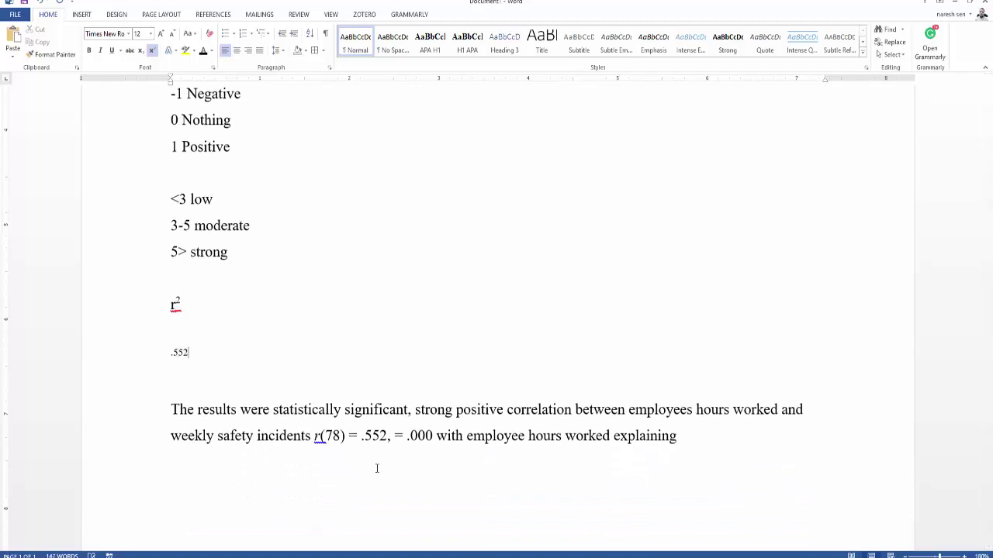
pyautogui.hotkey('shift', 'Home')
pyautogui.hotkey('ctrl', ']')
pyautogui.hotkey('ctrl', ']')
pyautogui.hotkey('ctrl', ']')
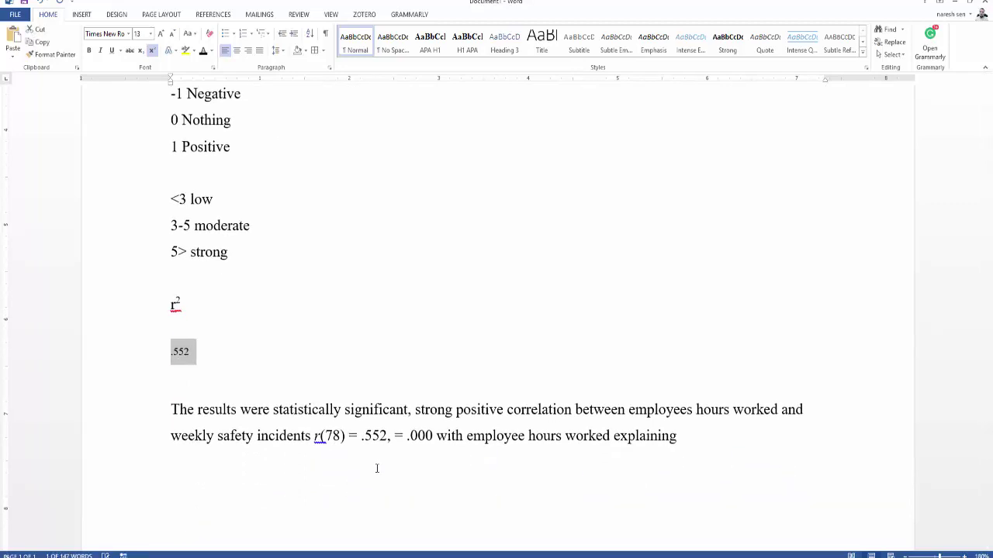
pyautogui.click(263, 363)
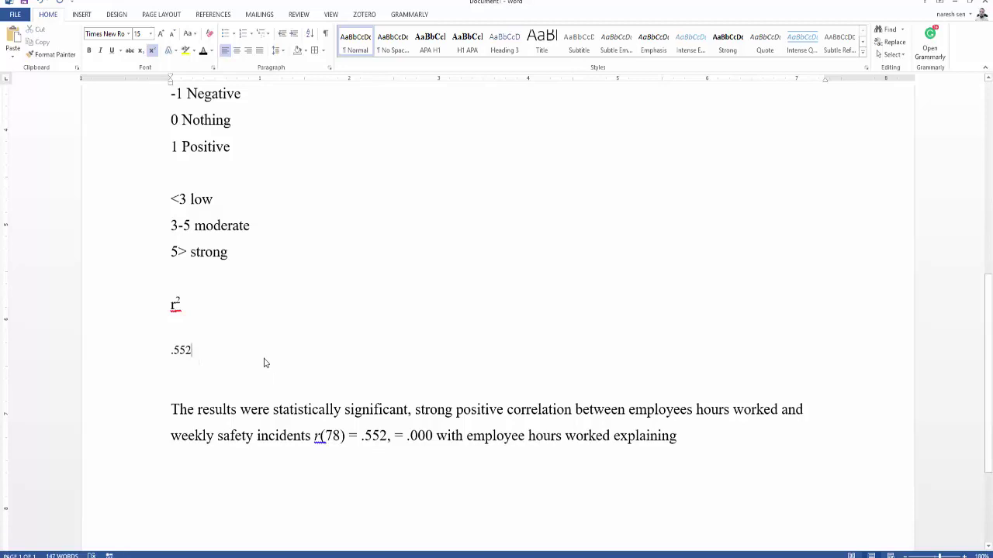
pyautogui.write('x .')
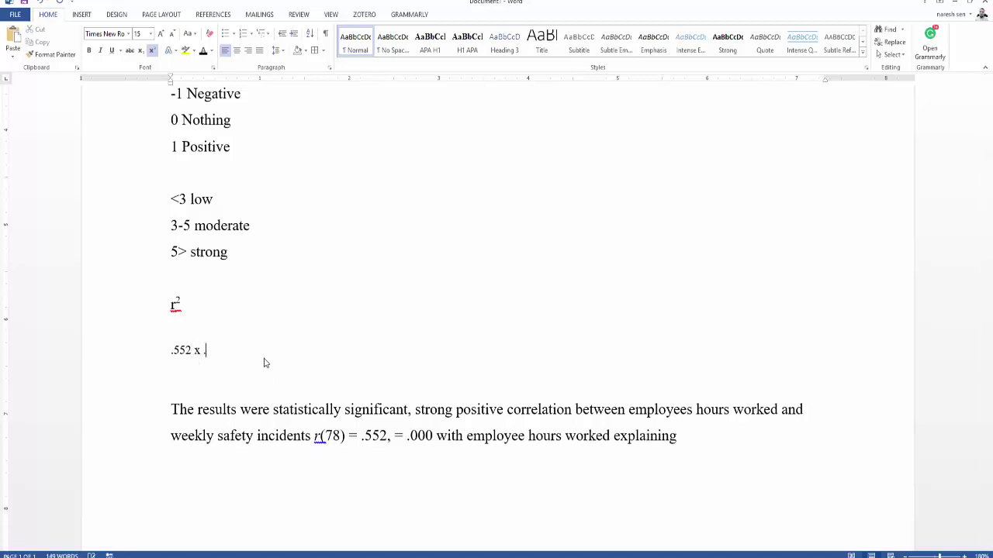
pyautogui.write('552')
# Step: Multiply .552 by .552 in Calculator and record ".304" in Word on a new line below the multiplication
pyautogui.press('XF86Calculator')
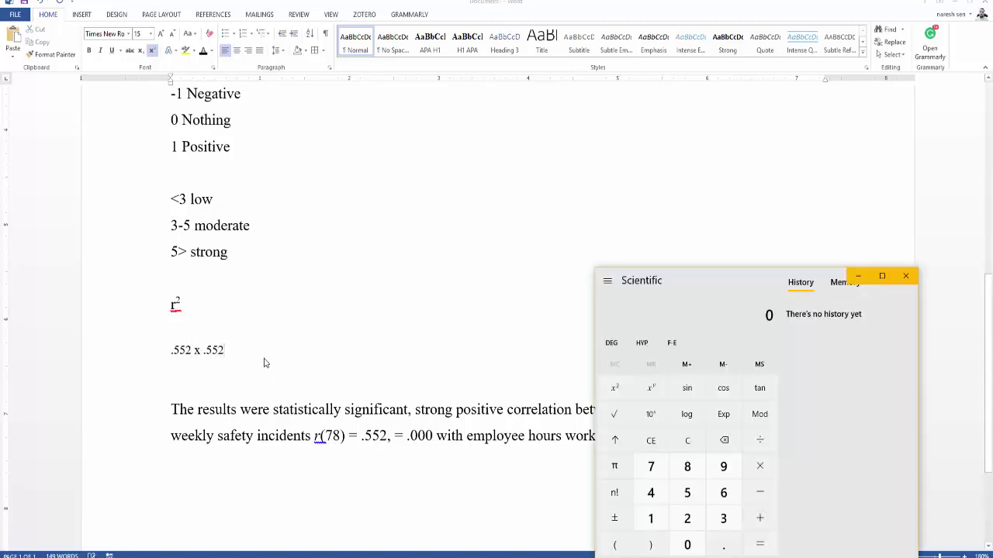
pyautogui.write('.552*.552')
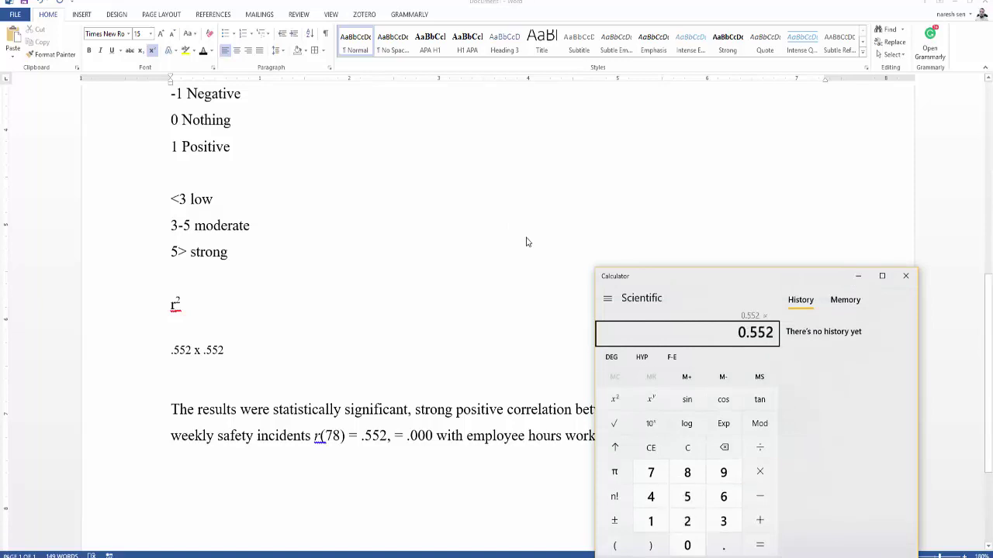
pyautogui.press('Return')
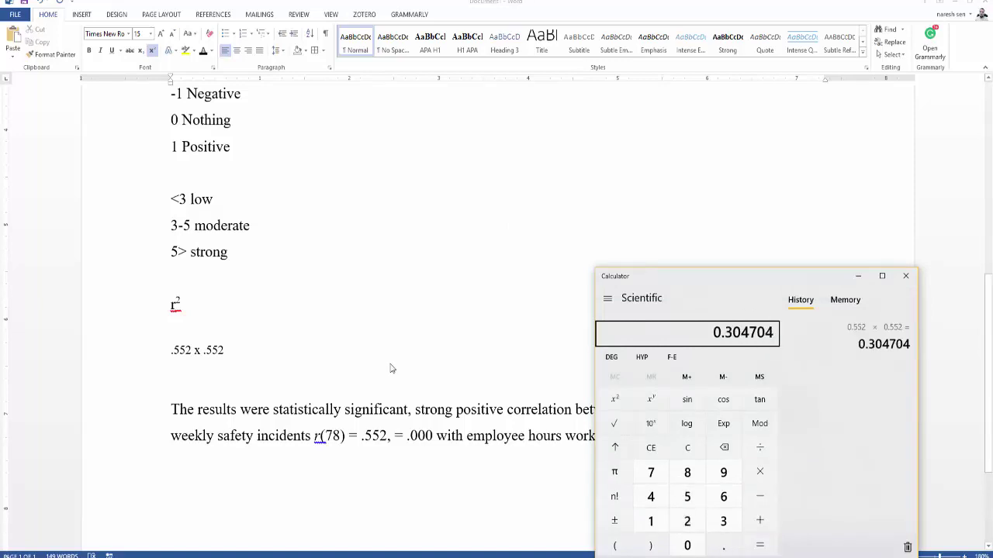
pyautogui.click(330, 368)
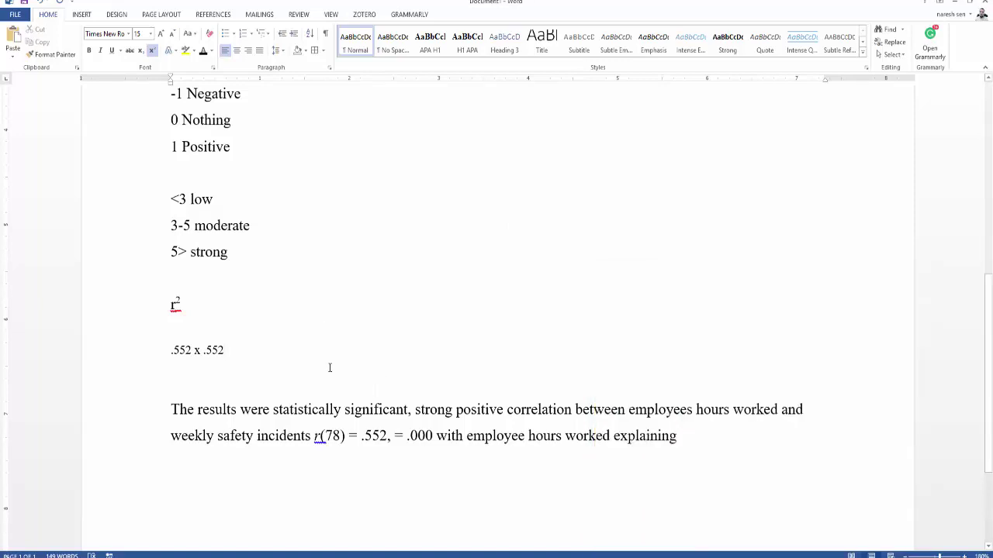
pyautogui.press('Return')
pyautogui.write('.304')
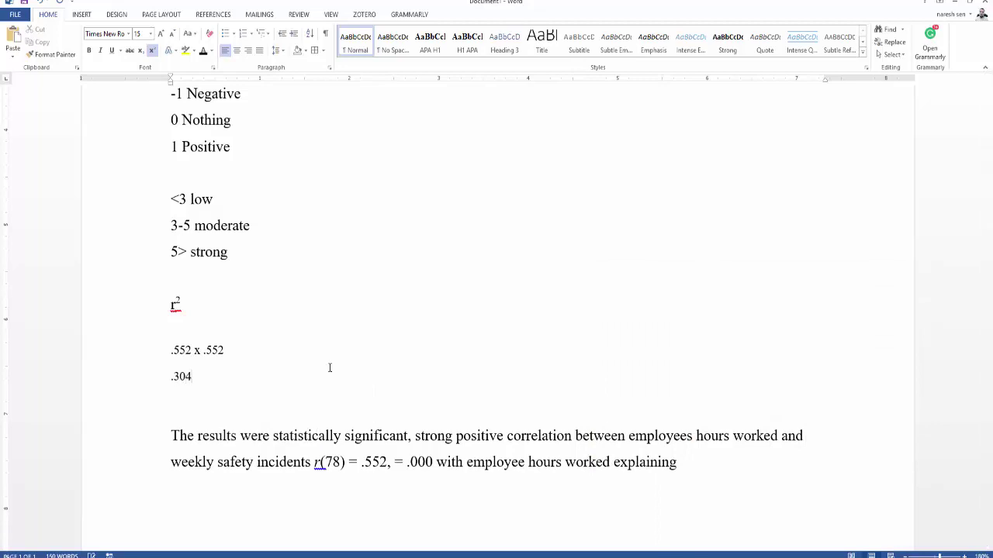
pyautogui.press('Return')
# Step: Multiply the squared coefficient by 100 in Calculator and write "30%" in Word below ".304"
pyautogui.hotkey('alt', 'Tab')
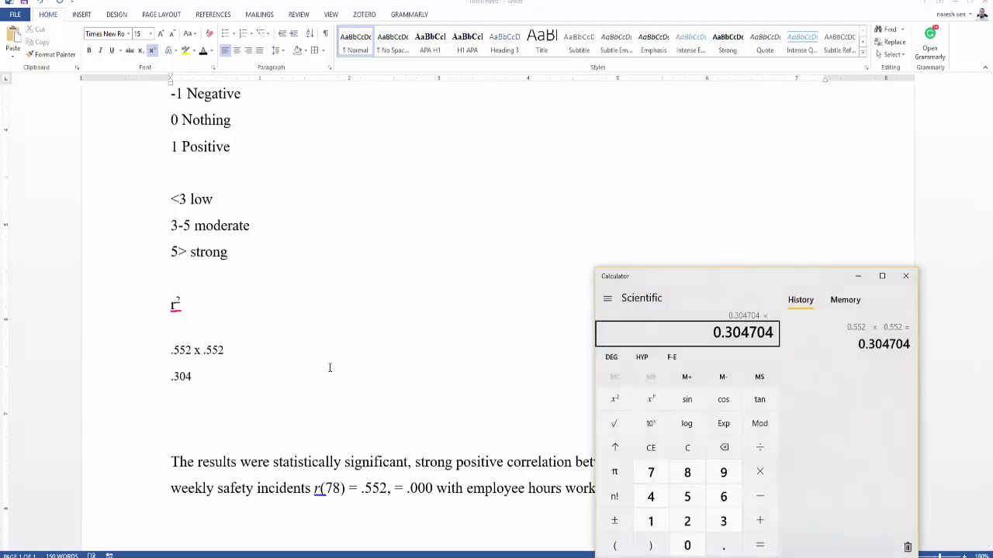
pyautogui.write('100')
pyautogui.press('Return')
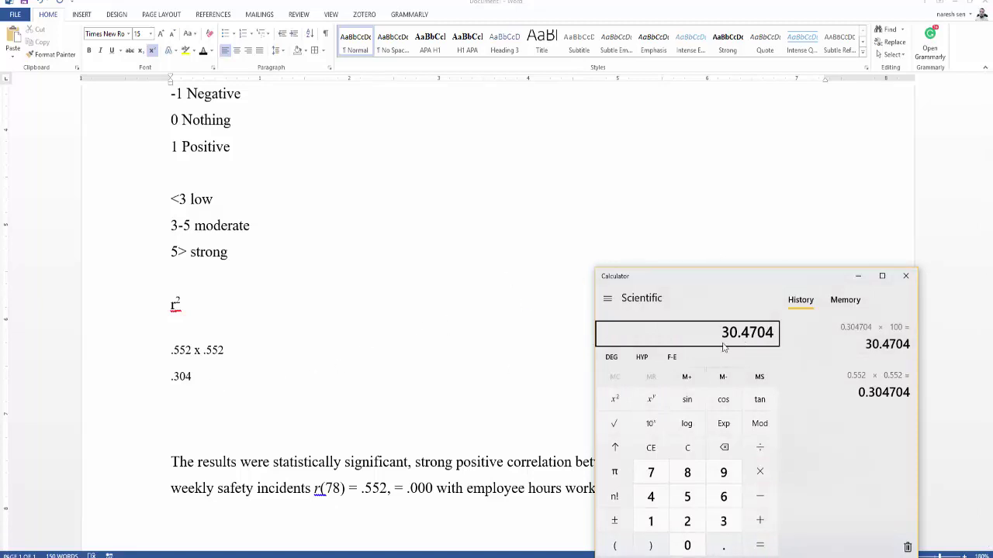
pyautogui.hotkey('alt', 'Tab')
pyautogui.press('Return')
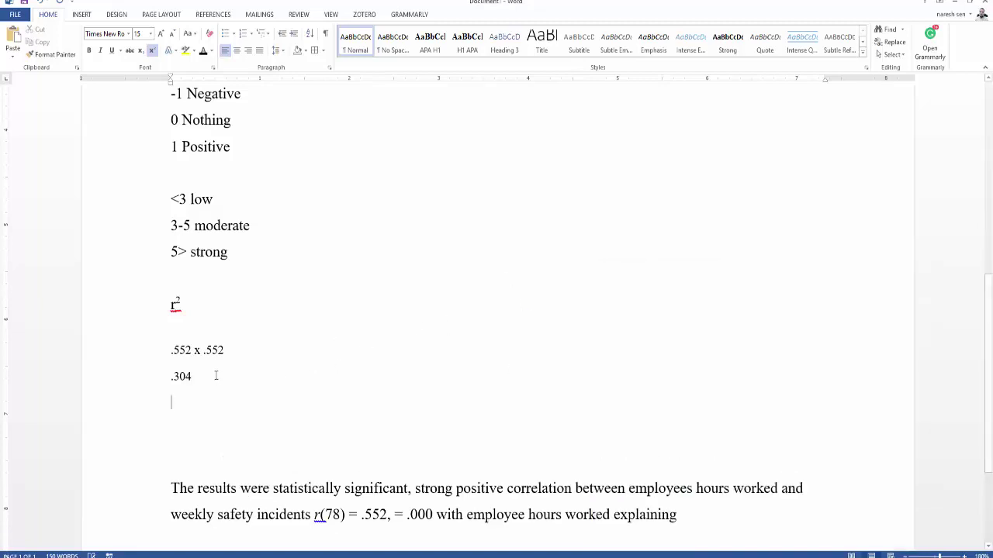
pyautogui.hotkey('alt', 'Tab')
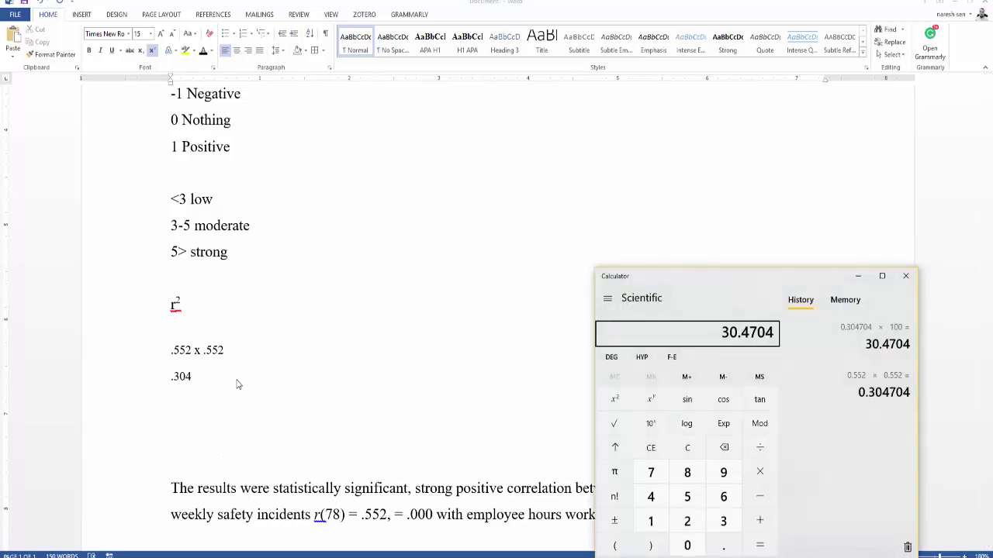
pyautogui.hotkey('alt', 'Tab')
pyautogui.write('30%')
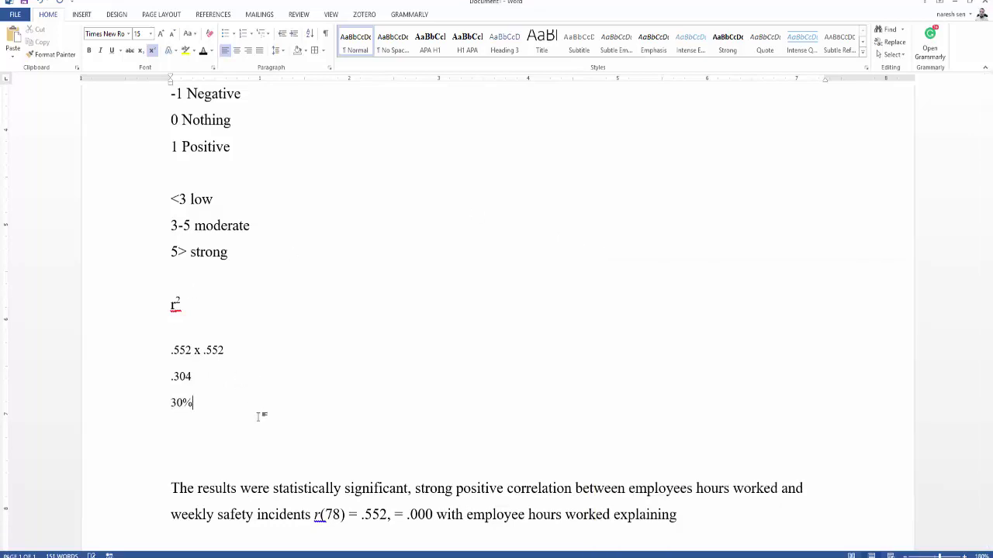
# Step: Complete the results sentence after "explaining" with "30% of the variation in weekly safety incidents."
pyautogui.scroll(-3, 176, 213)
pyautogui.moveTo(172, 214); pyautogui.dragTo(241, 306)
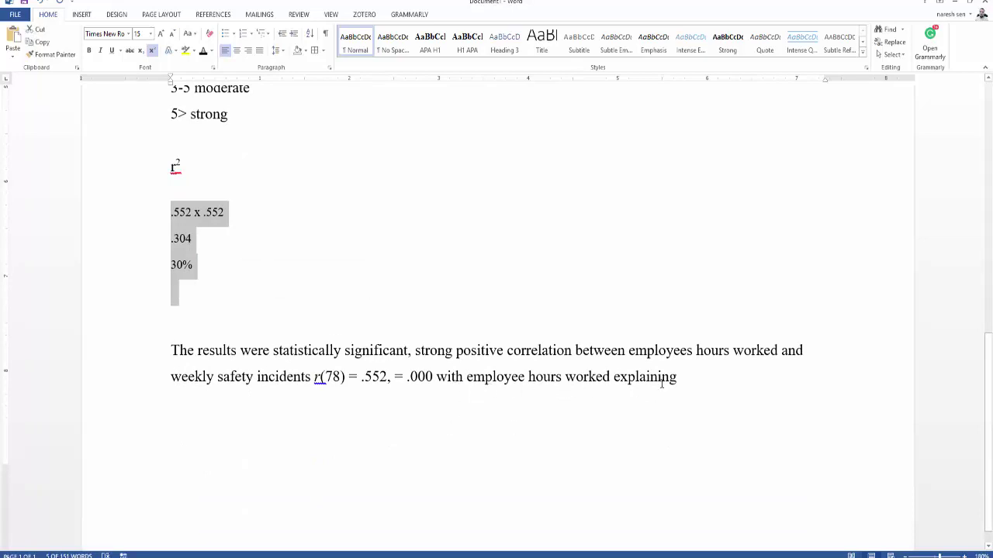
pyautogui.click(688, 374)
pyautogui.write('30')
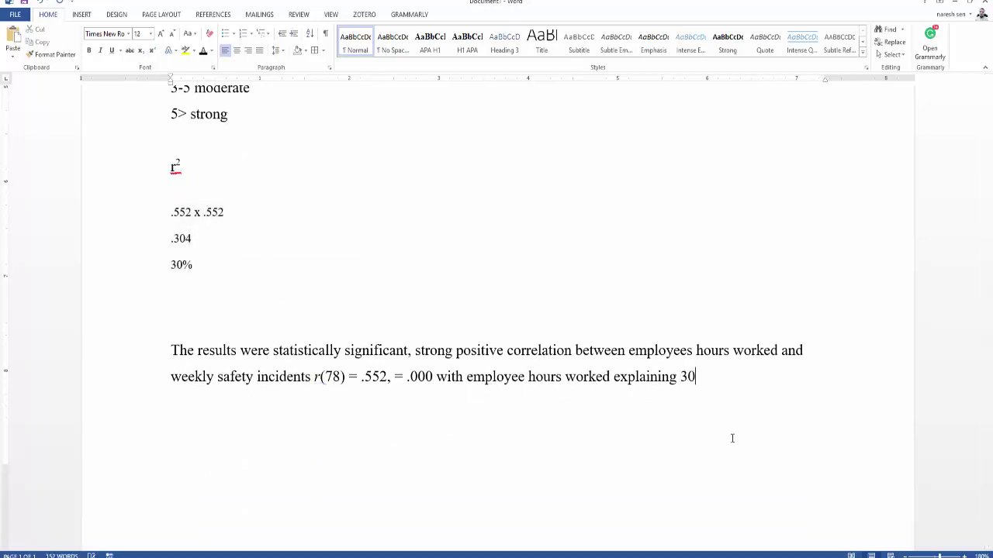
pyautogui.write('% of the variation in wee')
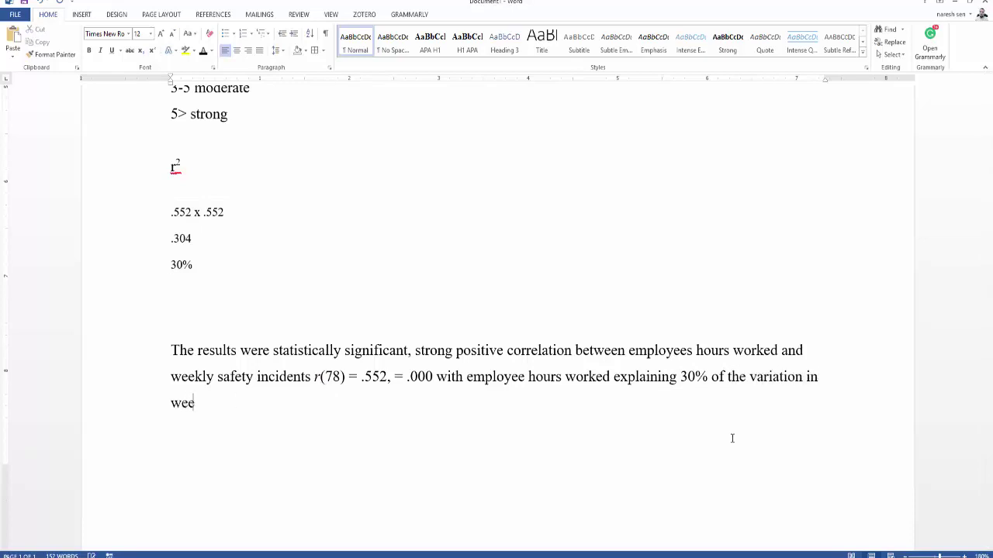
pyautogui.write('kly safety in')
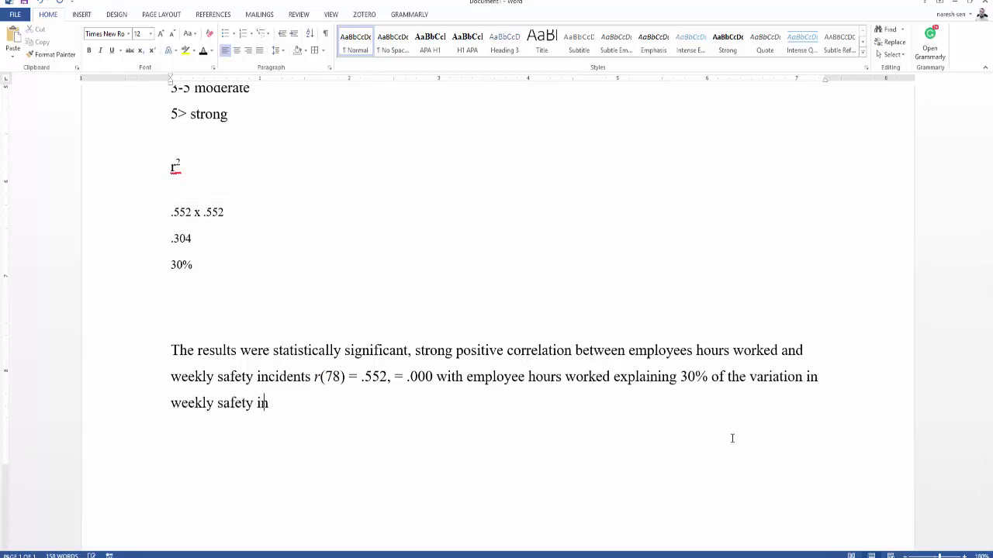
pyautogui.write('cidents.')
# Step: Remove the surplus blank lines below r2 and above the results sentence, and start a new line below that sentence
pyautogui.scroll(-4, 721, 443)
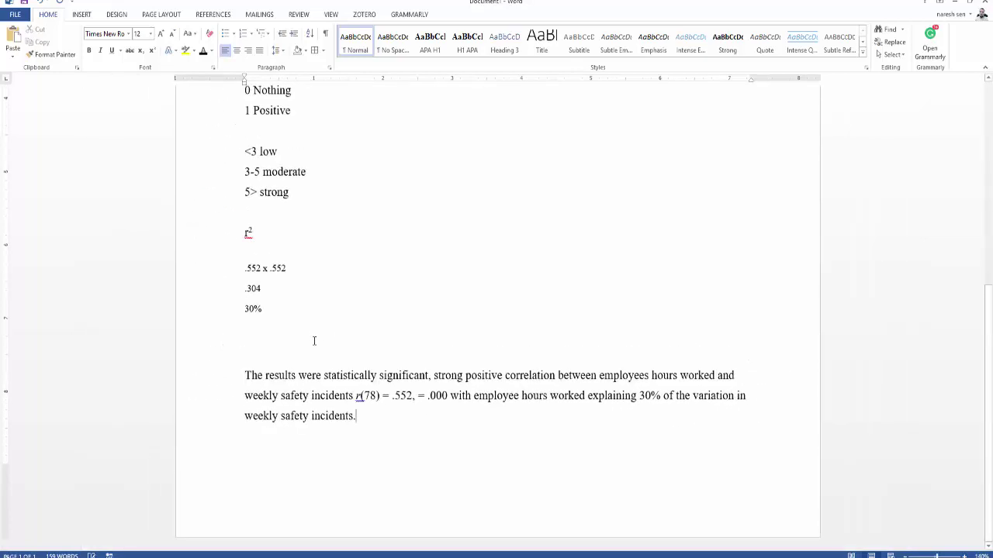
pyautogui.press('Delete')
pyautogui.press('Delete')
pyautogui.press('Return')
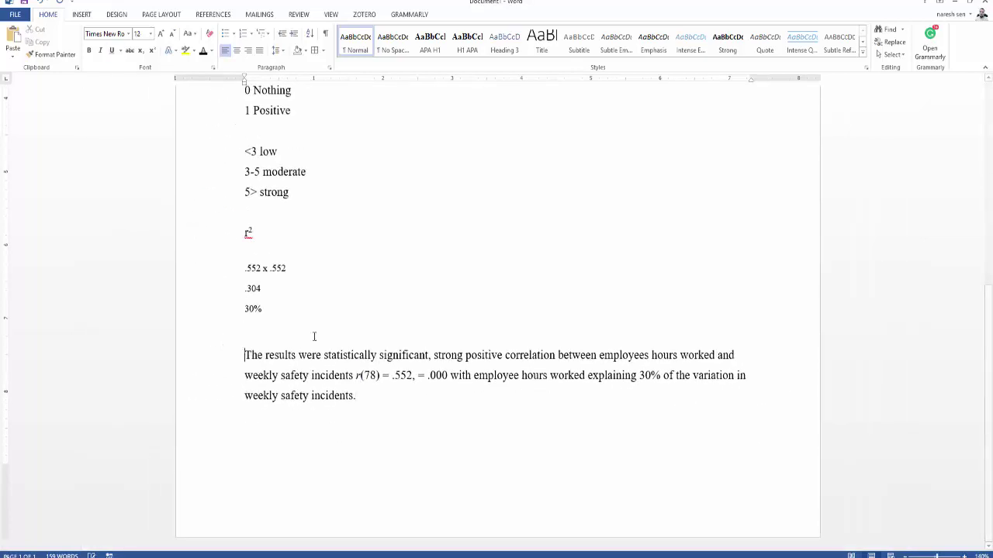
pyautogui.scroll(5, 314, 336)
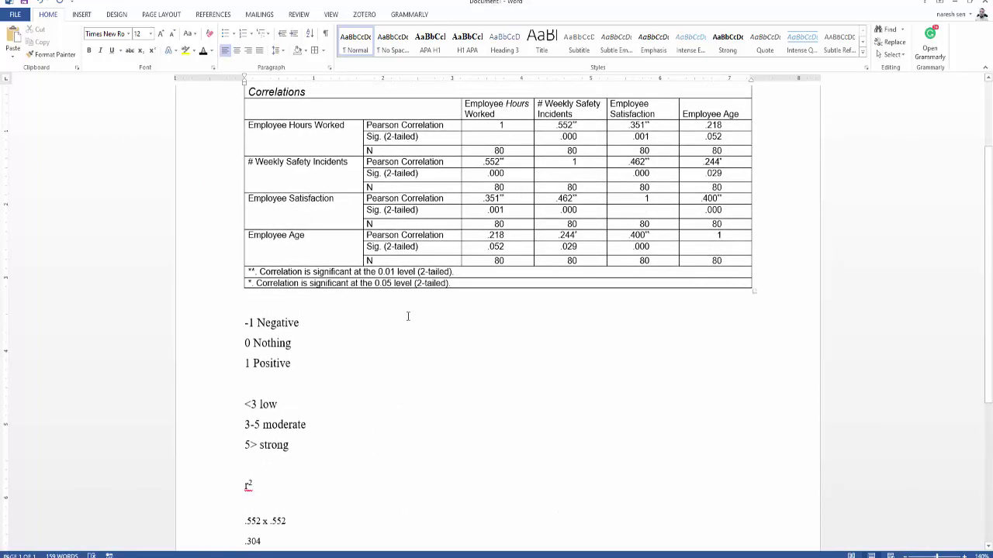
pyautogui.scroll(-3, 421, 359)
pyautogui.scroll(1, 421, 359)
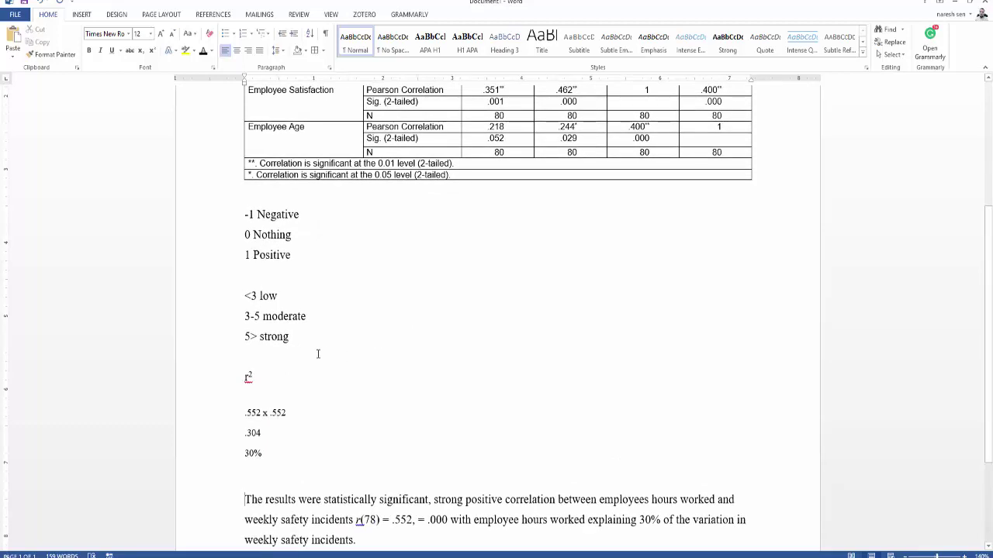
pyautogui.scroll(-2, 301, 345)
pyautogui.press('BackSpace')
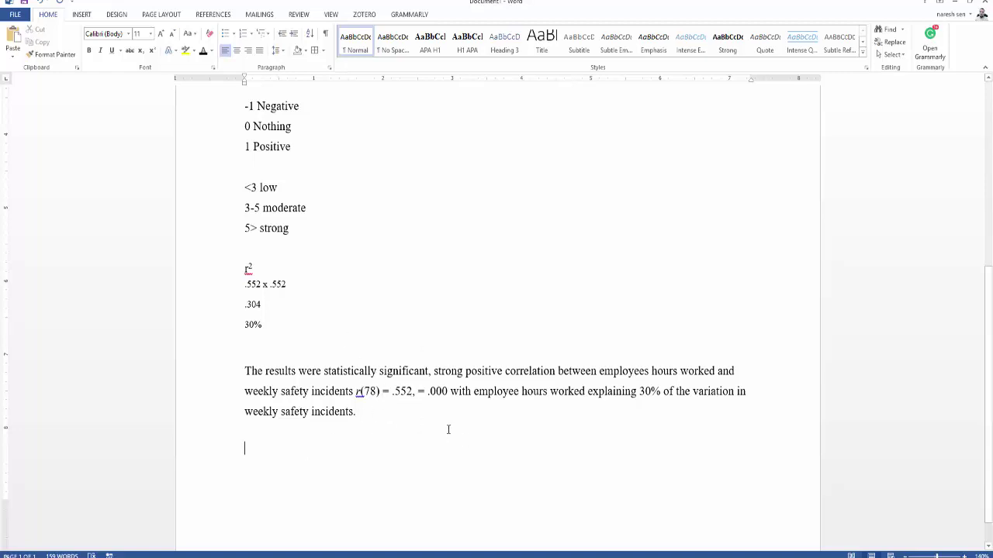
# Step: Start a second results sentence below the first: "The results were statistically significant, strong positive correlation between employee hours and worked"
pyautogui.keyDown('ctrl'); pyautogui.scroll(4, 395, 490); pyautogui.keyUp('ctrl')
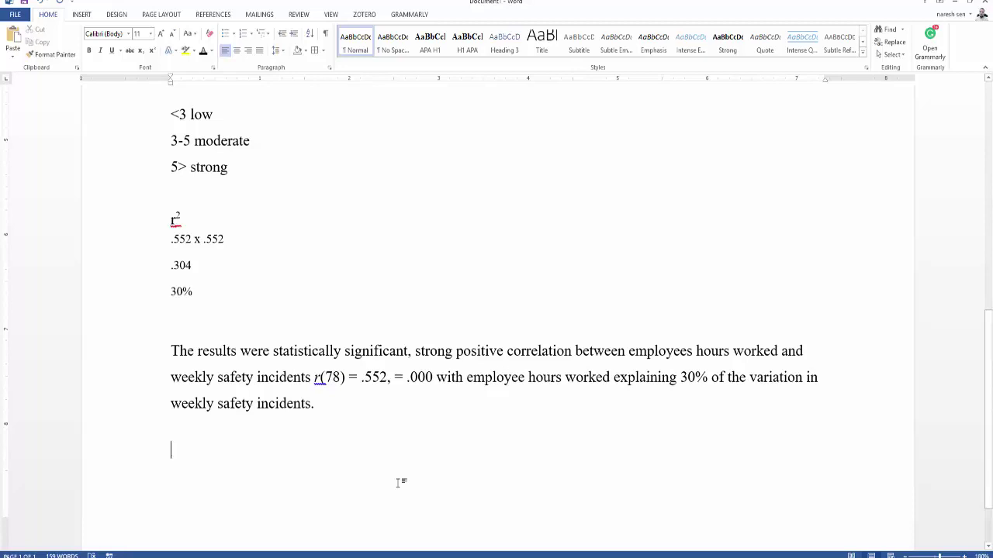
pyautogui.write('The re')
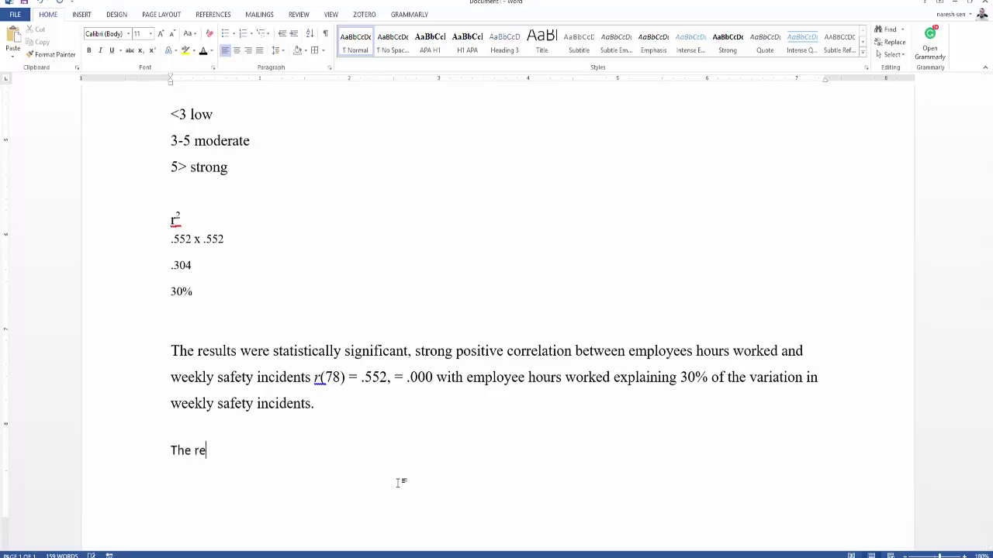
pyautogui.write('sults were stat')
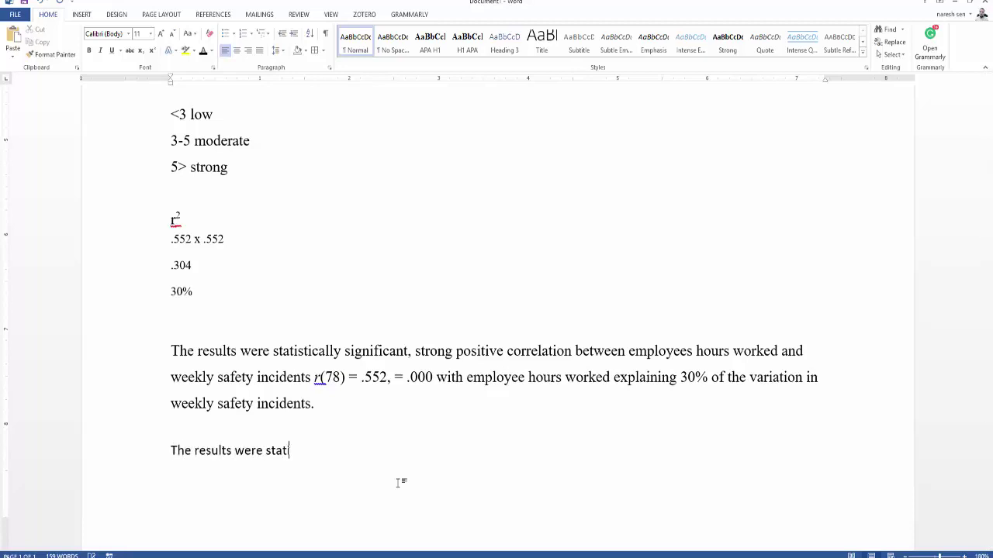
pyautogui.write('istically significant')
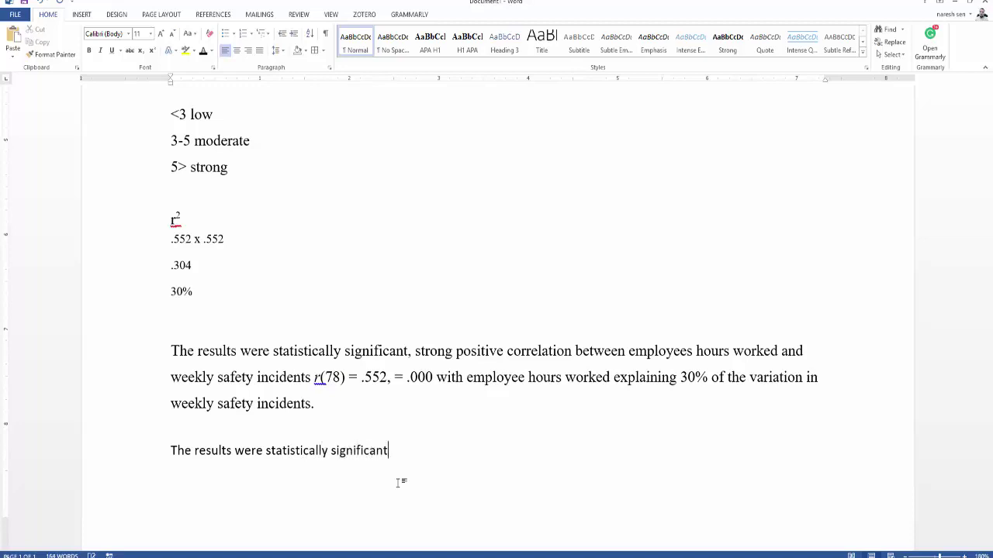
pyautogui.write(', strong positive correla')
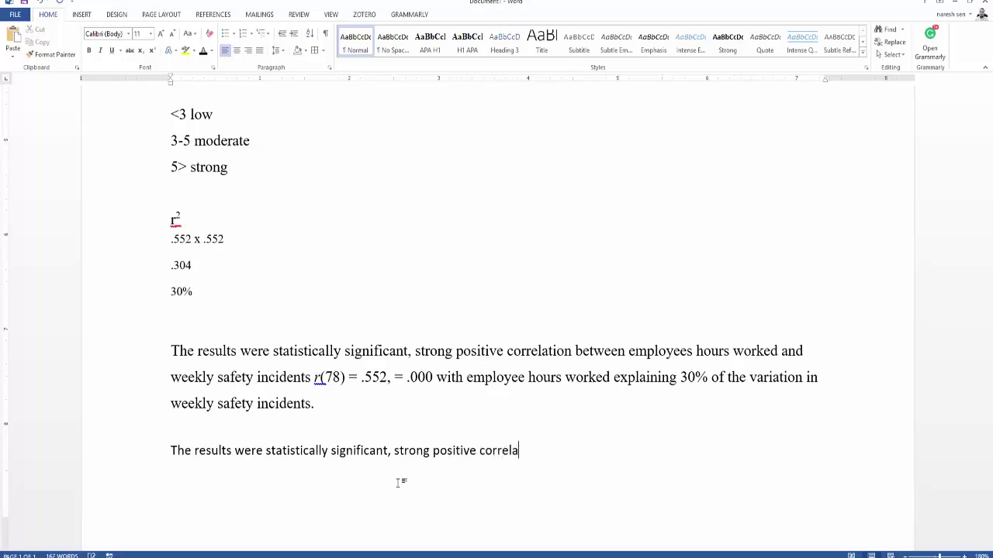
pyautogui.write('tion between em')
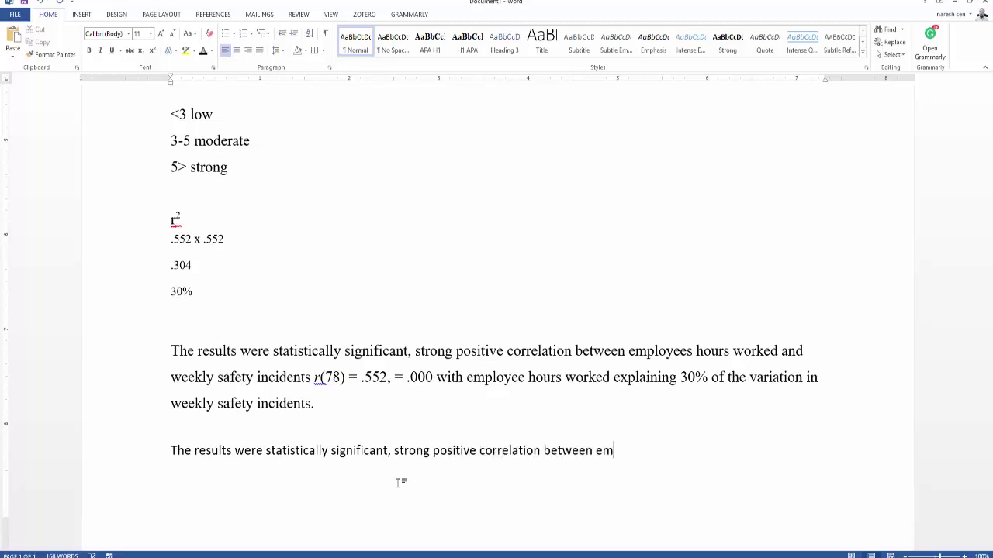
pyautogui.write('ployee hours and worked')
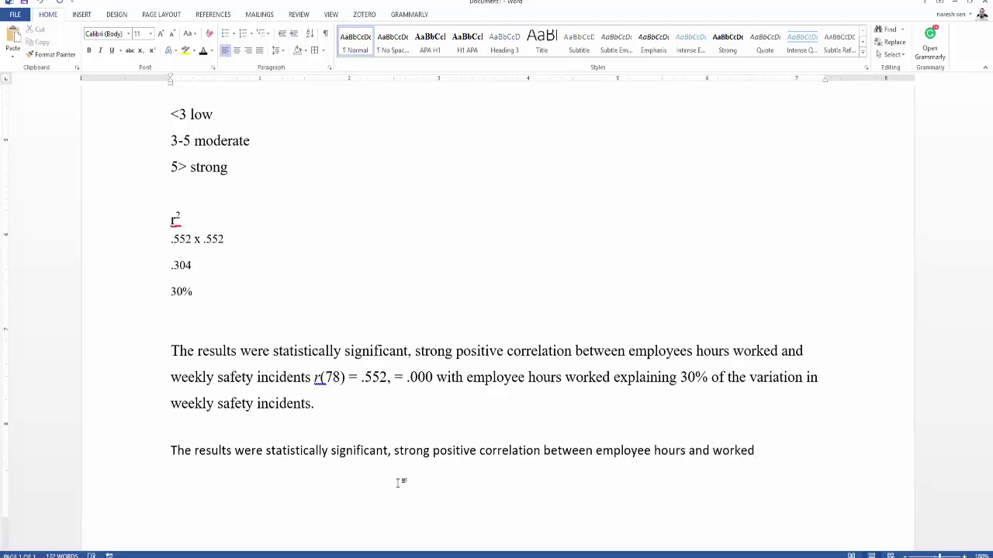
# Step: Replace the closing "and worked" of the second results sentence with "worked and weekly safety incidents", correcting any misspelling
pyautogui.press('BackSpace')
pyautogui.press('BackSpace')
pyautogui.press('BackSpace')
pyautogui.press('BackSpace')
pyautogui.press('BackSpace')
pyautogui.press('BackSpace')
pyautogui.press('BackSpace')
pyautogui.press('BackSpace')
pyautogui.press('BackSpace')
pyautogui.press('BackSpace')
pyautogui.press('BackSpace')
pyautogui.press('BackSpace')
pyautogui.write('worked and worekly safety')
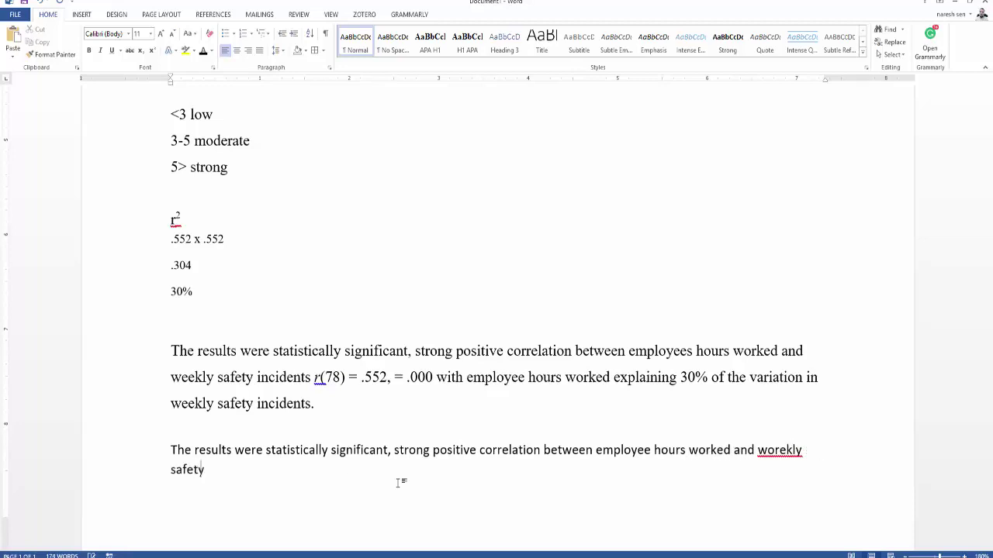
pyautogui.write(' incd')
pyautogui.press('BackSpace')
pyautogui.press('BackSpace')
pyautogui.press('BackSpace')
pyautogui.press('BackSpace')
pyautogui.press('BackSpace')
pyautogui.press('BackSpace')
pyautogui.press('BackSpace')
pyautogui.press('BackSpace')
pyautogui.press('BackSpace')
pyautogui.press('BackSpace')
pyautogui.press('BackSpace')
pyautogui.press('BackSpace')
pyautogui.press('BackSpace')
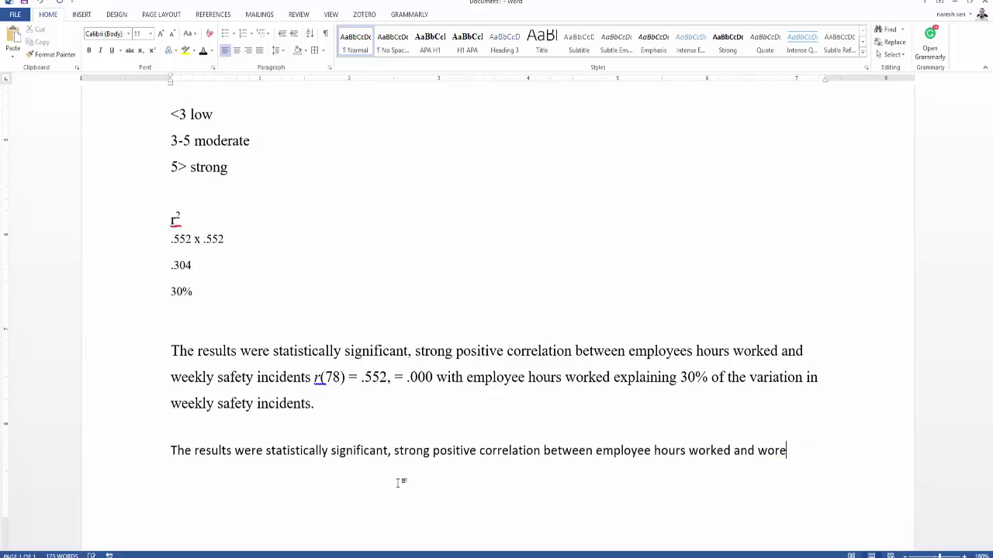
pyautogui.press('BackSpace')
pyautogui.press('BackSpace')
pyautogui.press('BackSpace')
pyautogui.write('eekly safety incidents')
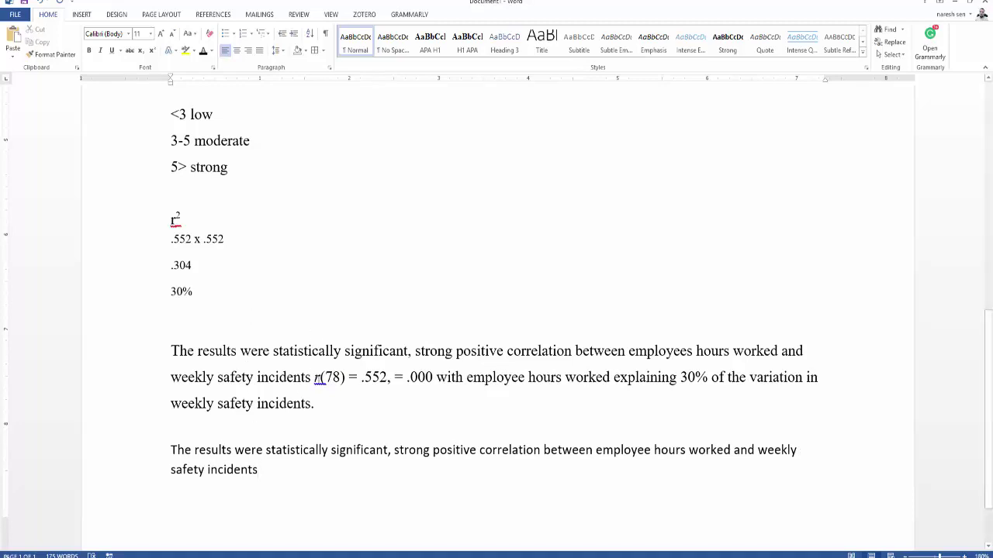
# Step: Highlight "r(78) = .552, = .000" in the first results sentence to review it, and clear the selection
pyautogui.moveTo(314, 377); pyautogui.dragTo(432, 372)
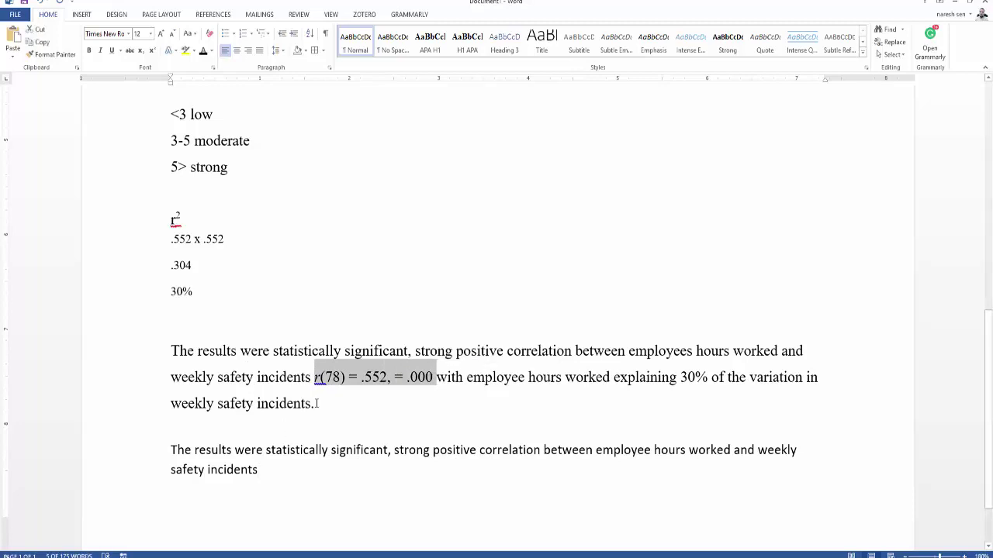
pyautogui.click(235, 330)
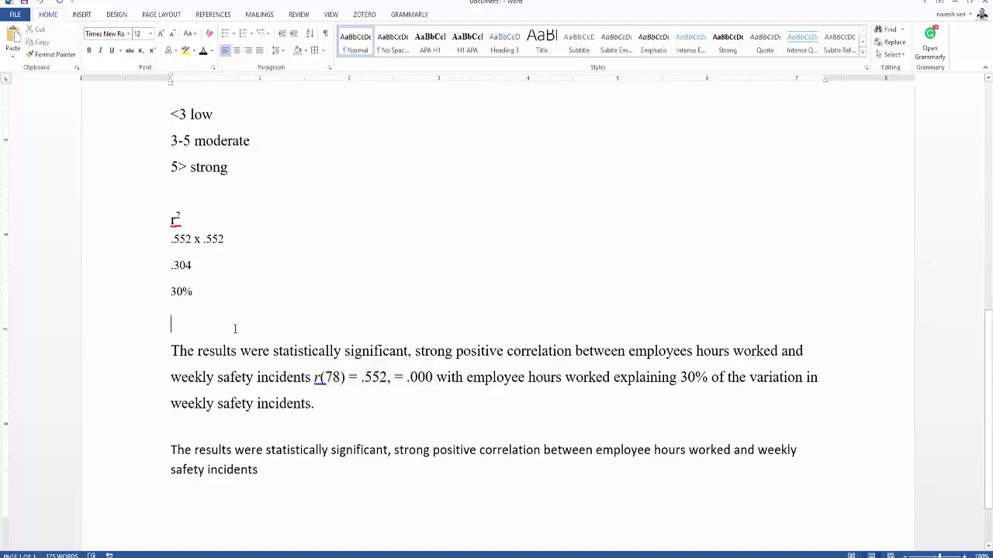
# Step: Add a bold heading "Example 1" on the blank line above the first results sentence
pyautogui.write('Exam')
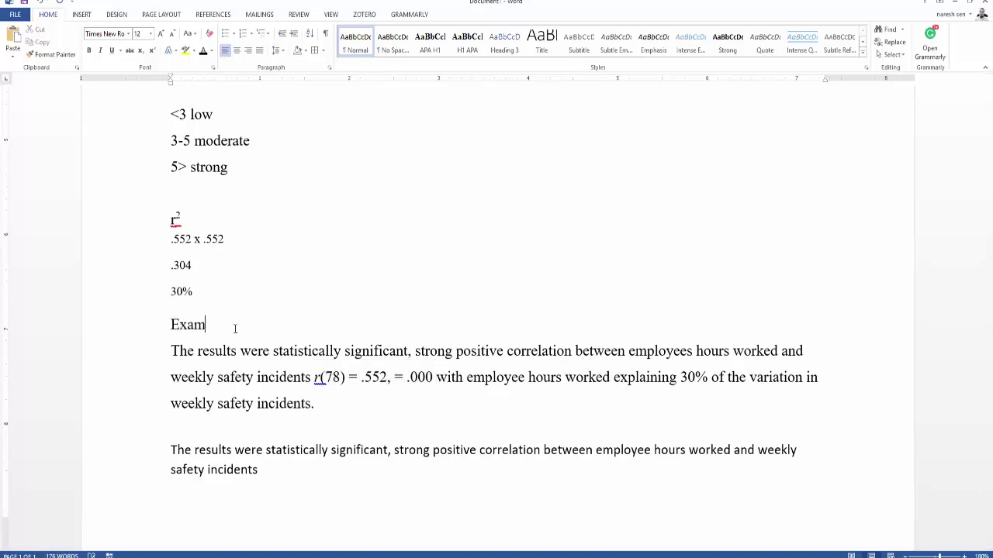
pyautogui.write('ple 1')
pyautogui.tripleClick(235, 326)
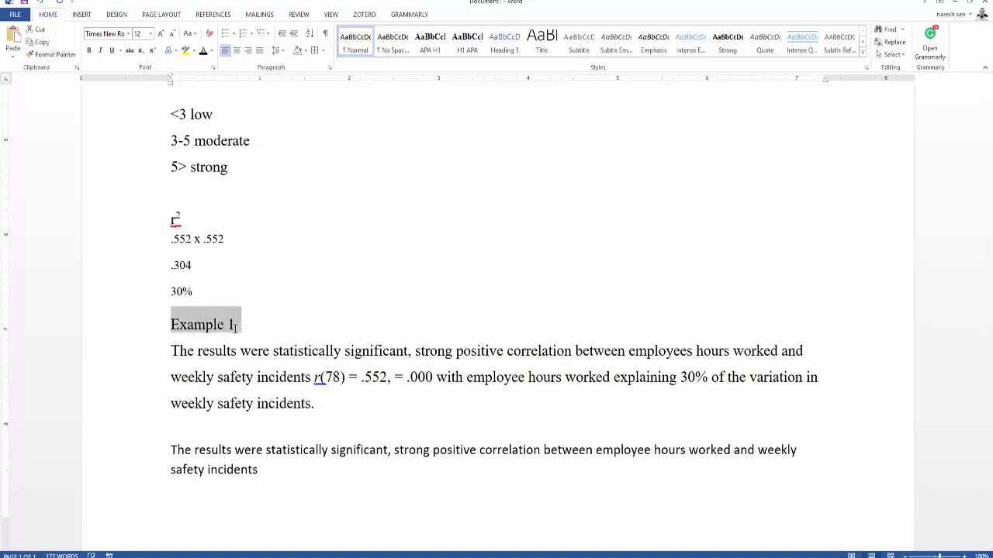
pyautogui.hotkey('ctrl', 'b')
# Step: Insert a bold heading "Example 2" on its own line above the second results sentence
pyautogui.click(257, 432)
pyautogui.press('Return')
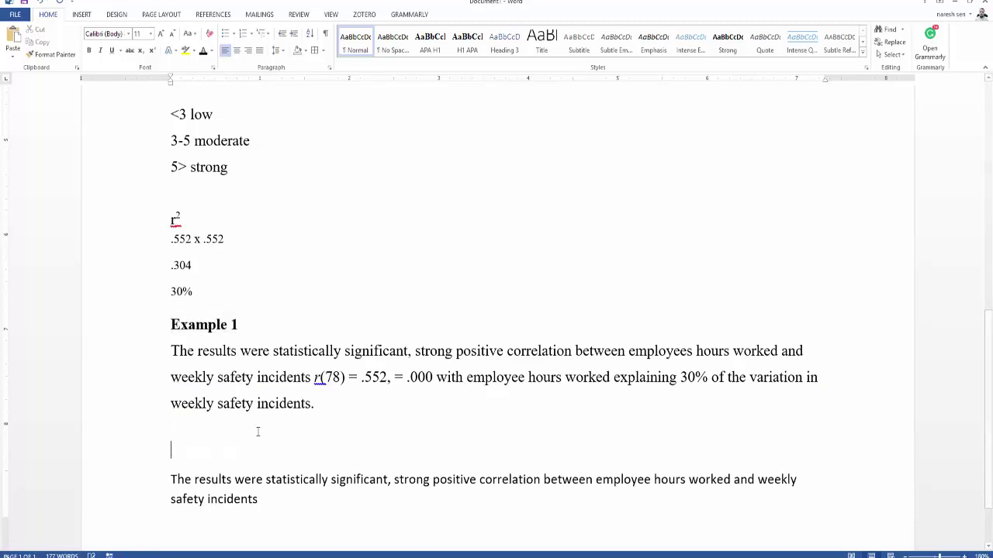
pyautogui.write('Example 2')
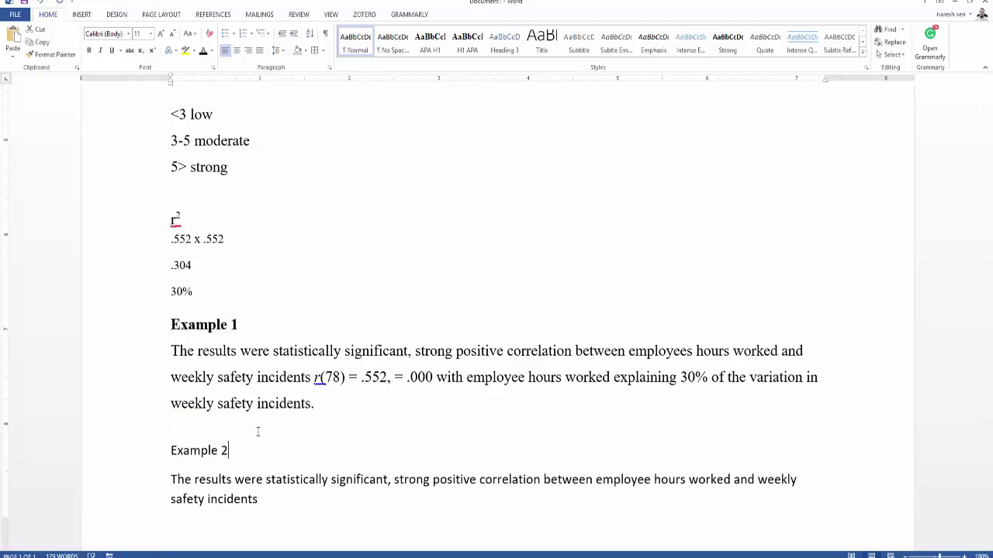
pyautogui.tripleClick(258, 429)
pyautogui.hotkey('ctrl', 'b')
# Step: Append the statistics "(r = .552, n = 80, p < .000)," after "weekly safety incidents" in the Example 2 sentence
pyautogui.click(267, 500)
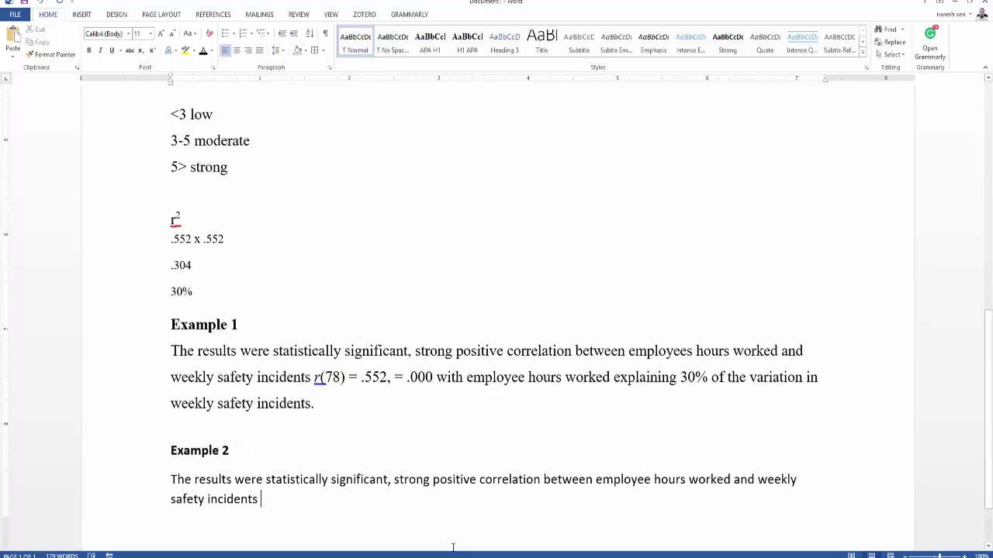
pyautogui.write('(')
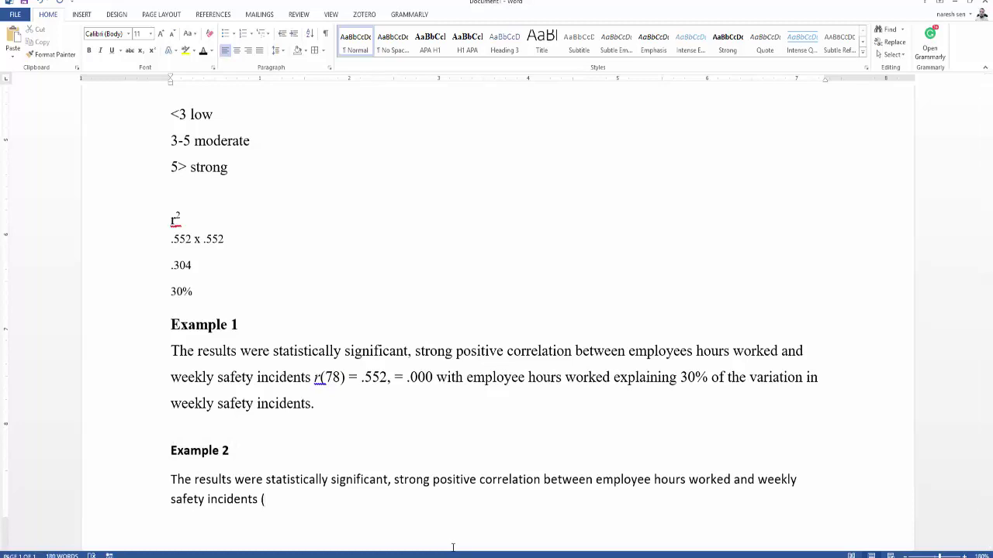
pyautogui.write('r = .552, n = 80, p < .000).')
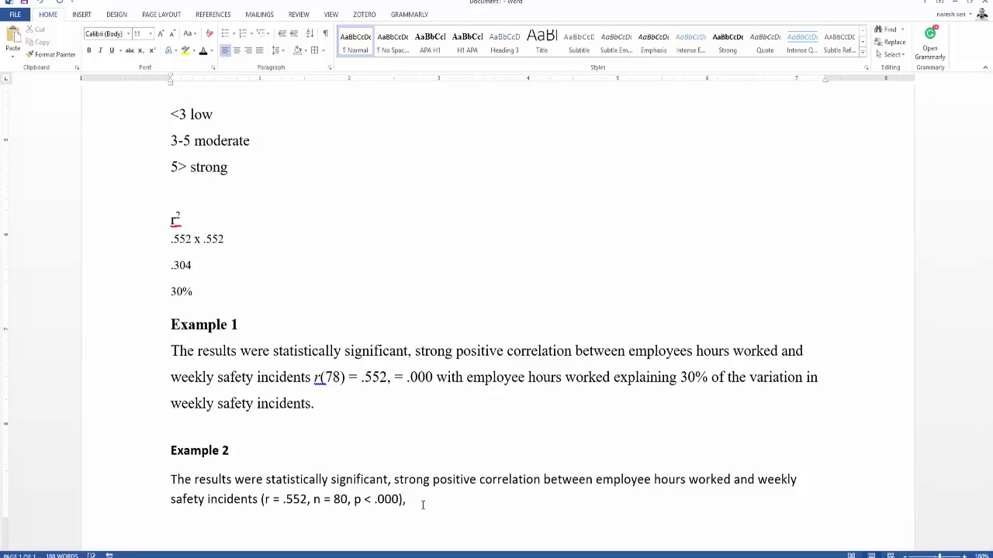
# Step: Continue the Example 2 sentence with "moderate positive correlation between employee hours worked and employee satisfaction"
pyautogui.write('moderate positive correl')
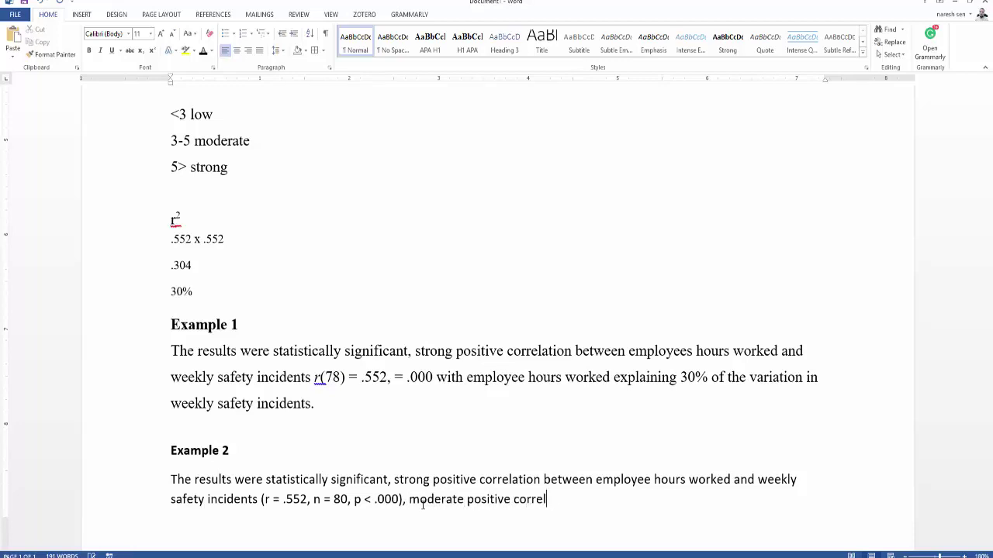
pyautogui.write('ation between ')
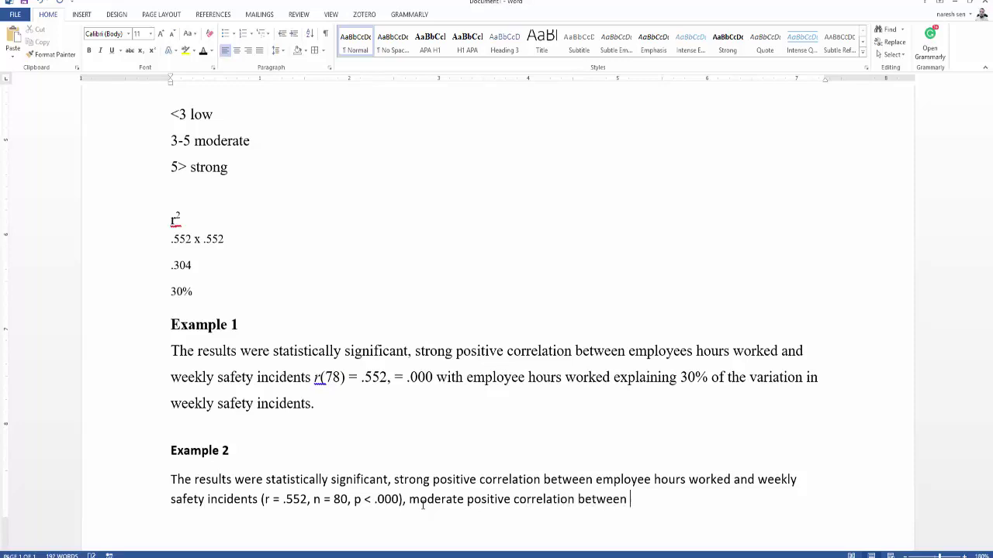
pyautogui.write('employee hours ')
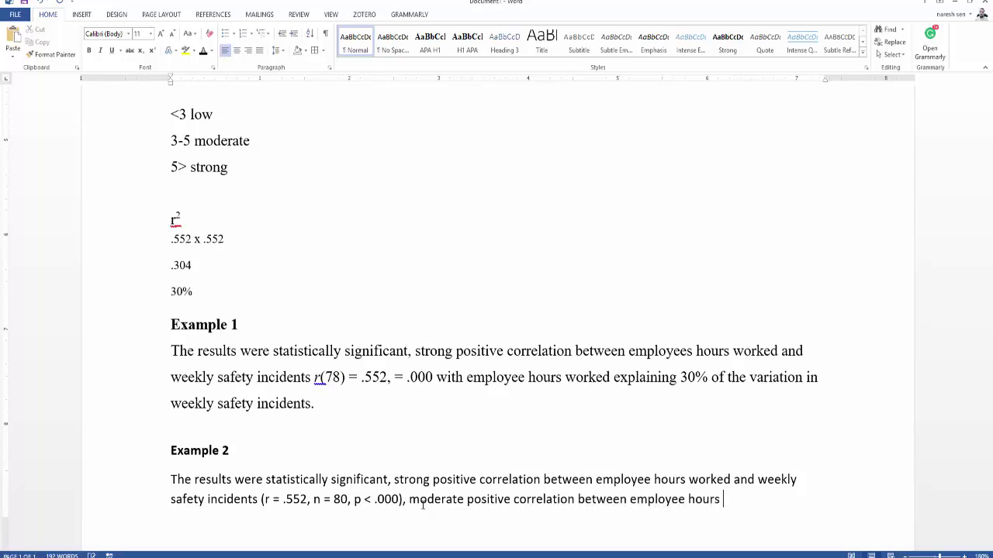
pyautogui.write('worked and employee satisfaction')
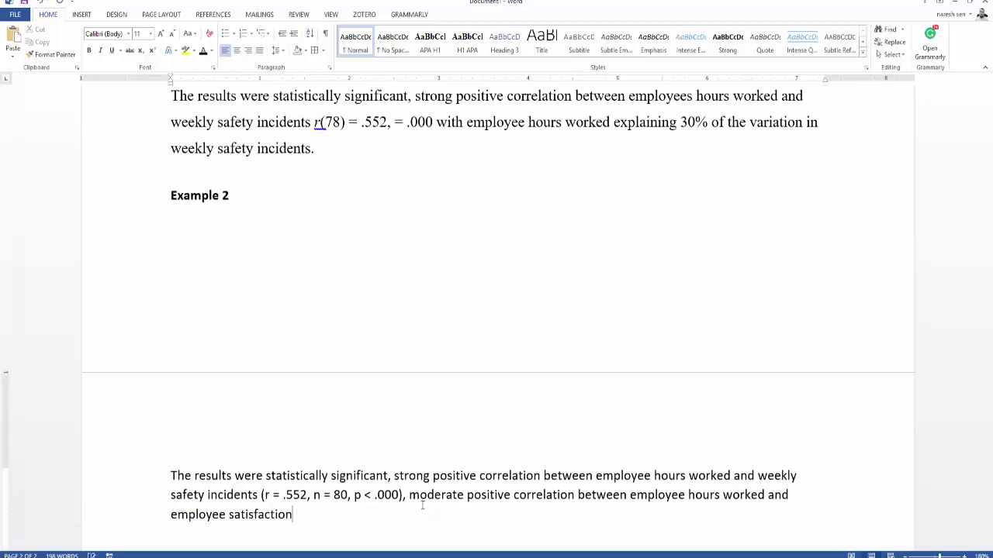
# Step: Look up the hours worked and satisfaction correlation in Table 1 and append "( r = .351, n = 80, p < .001)" to the Example 2 sentence
pyautogui.scroll(15, 436, 251)
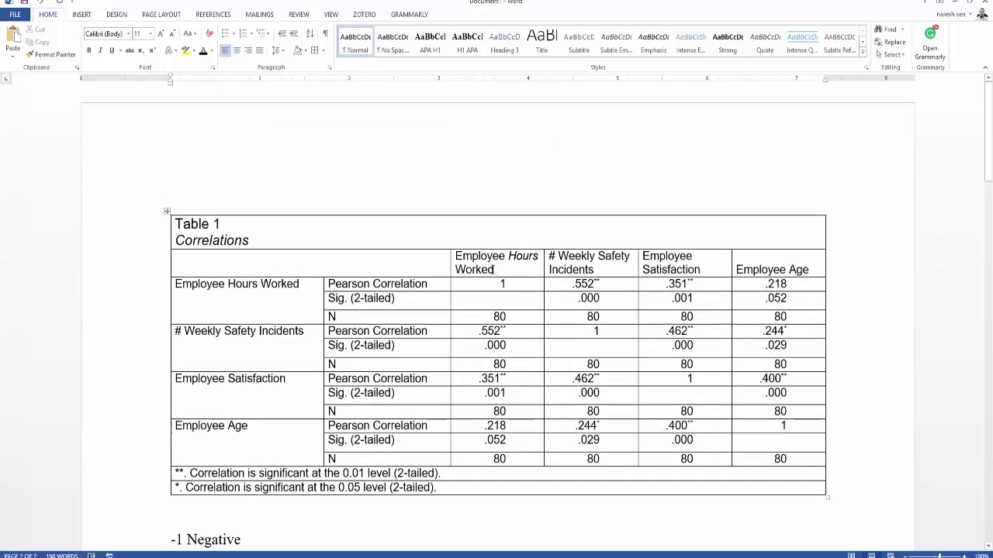
pyautogui.moveTo(496, 261)
pyautogui.mouseDown()
pyautogui.moveTo(504, 331)
pyautogui.moveTo(504, 263)
pyautogui.moveTo(502, 283)
pyautogui.mouseUp()
pyautogui.moveTo(233, 378); pyautogui.dragTo(497, 379)
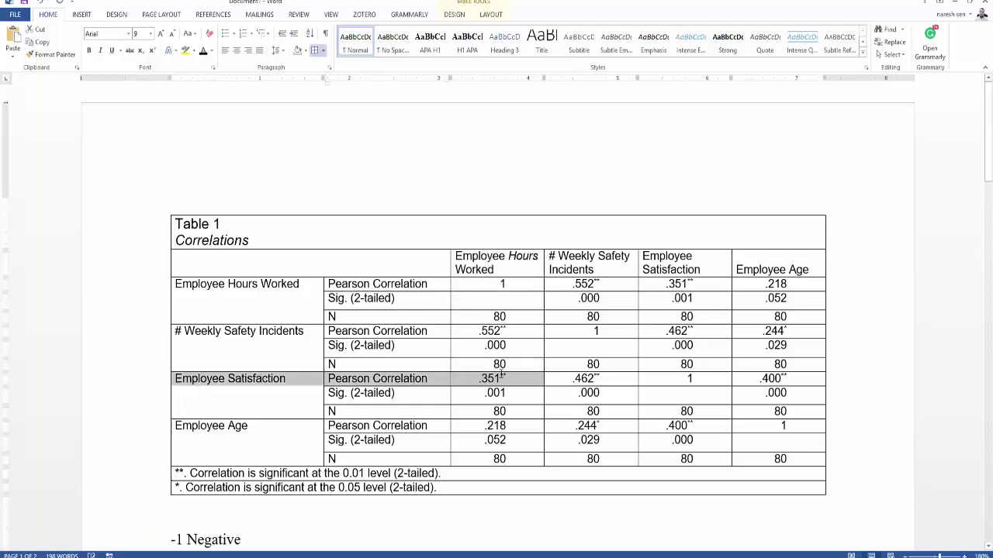
pyautogui.scroll(-8, 532, 372)
pyautogui.scroll(2, 444, 387)
pyautogui.scroll(6, 444, 387)
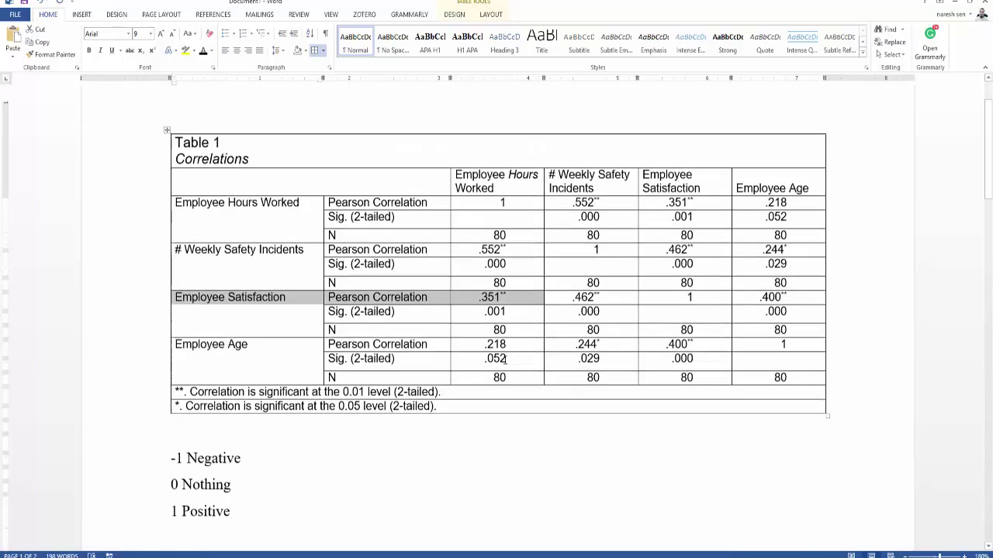
pyautogui.scroll(-7, 328, 350)
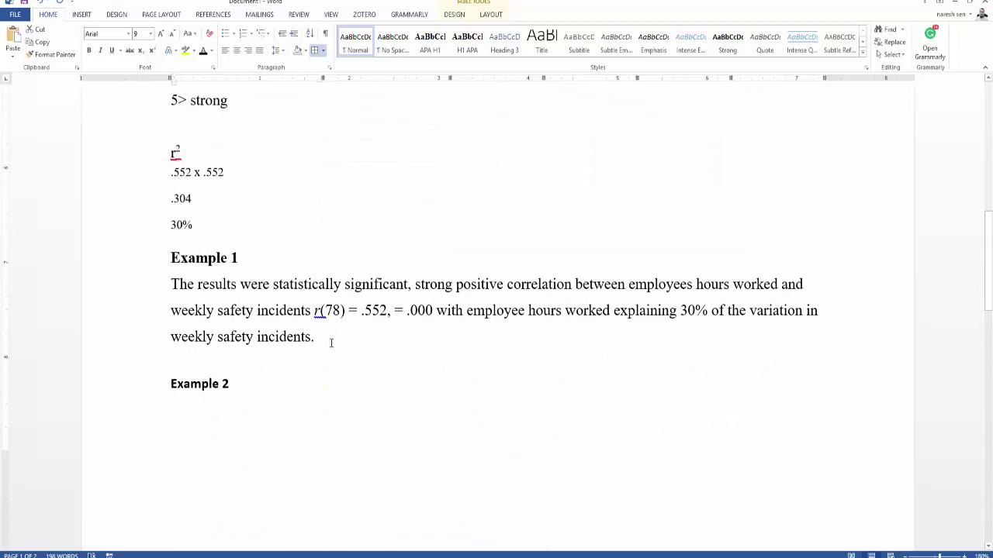
pyautogui.scroll(-3, 445, 348)
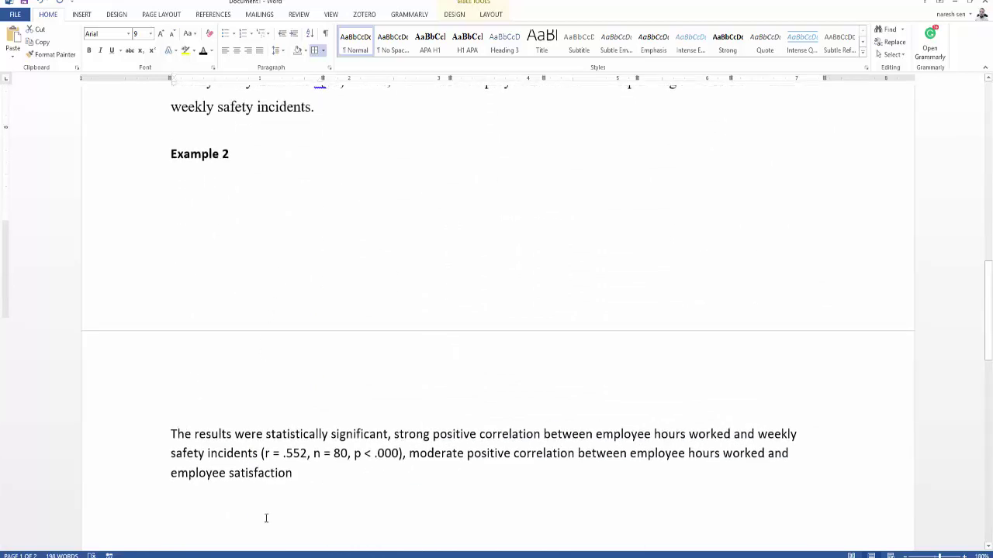
pyautogui.click(308, 475)
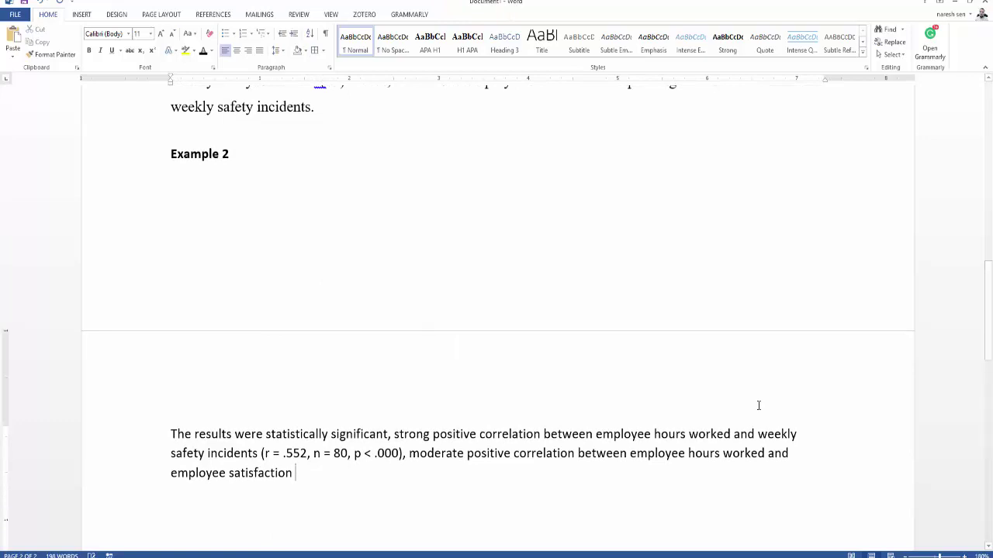
pyautogui.write('( r')
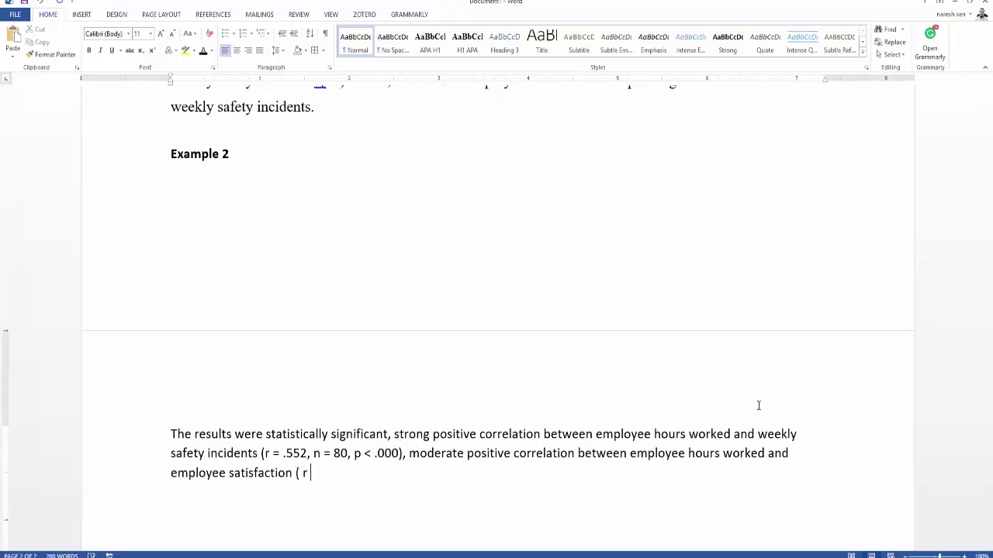
pyautogui.write(' = .351,  n = 80, p < .001)')
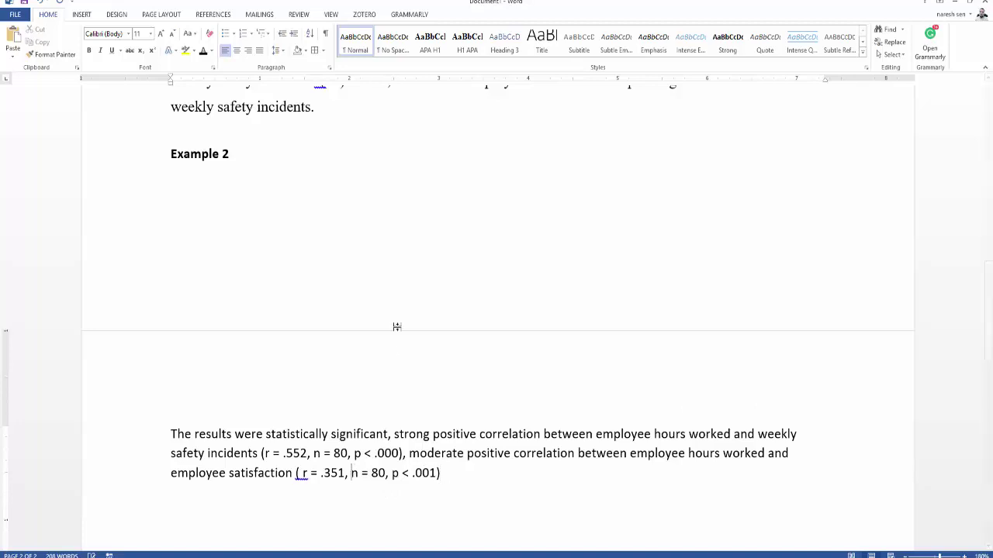
# Step: Set single line spacing with no space after paragraphs from the Example 1 heading through the Example 2 heading
pyautogui.scroll(3, 382, 333)
pyautogui.moveTo(172, 164); pyautogui.dragTo(206, 313)
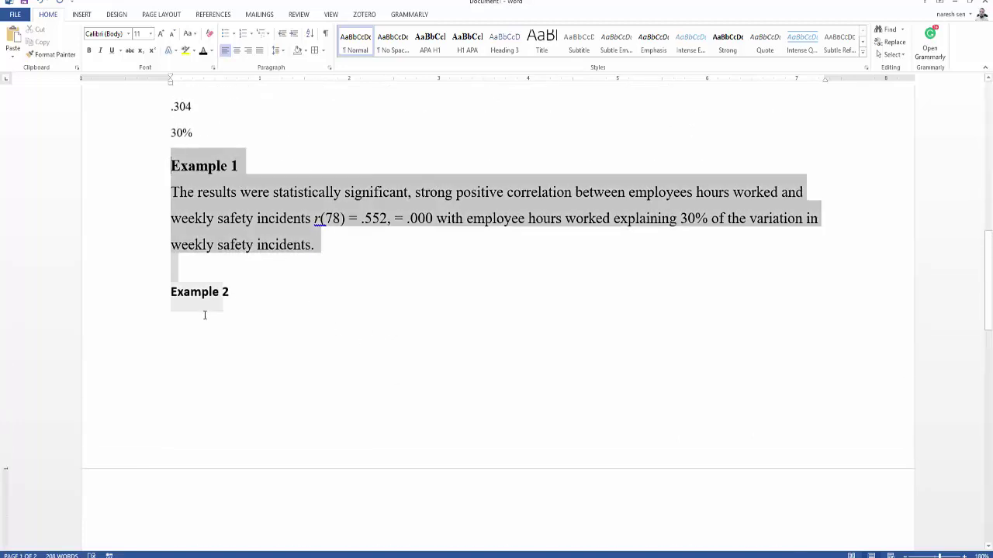
pyautogui.press('Delete')
pyautogui.hotkey('ctrl', 'z')
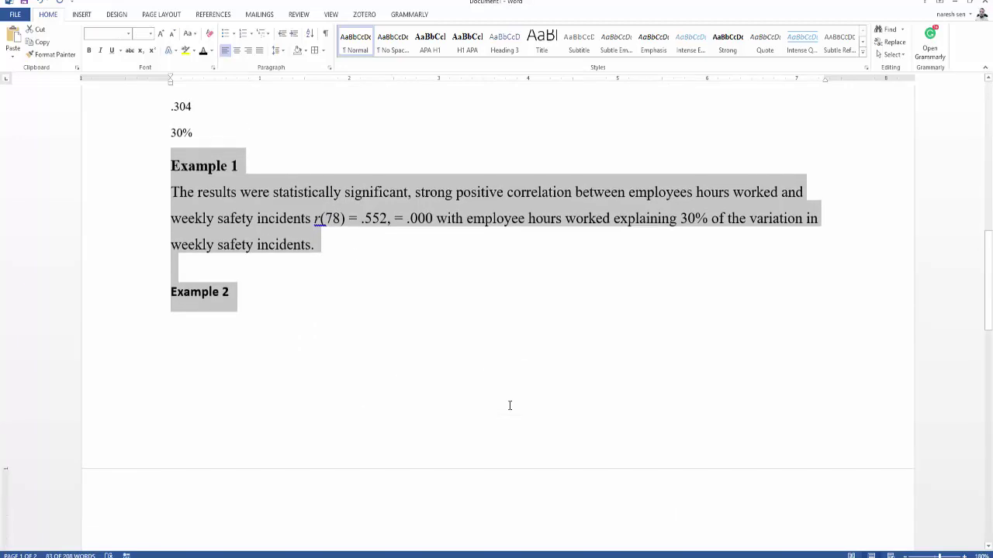
pyautogui.press('p')
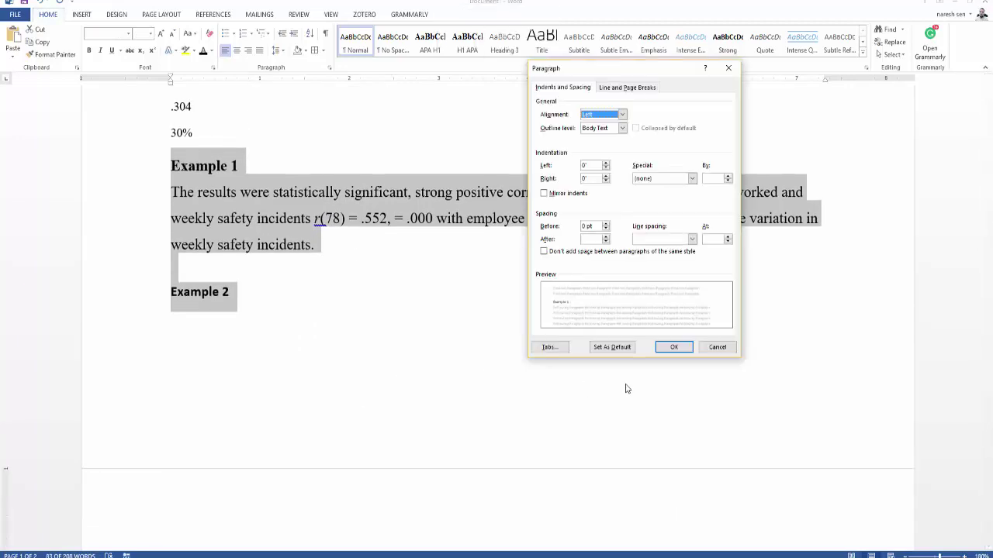
pyautogui.click(604, 240)
pyautogui.click(663, 238)
pyautogui.click(650, 248)
pyautogui.click(673, 347)
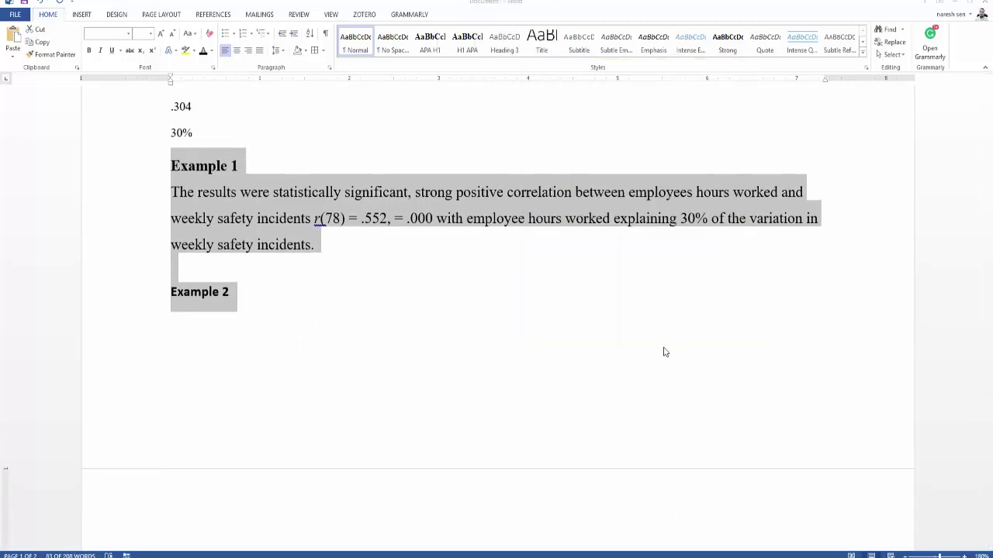
pyautogui.click(393, 349)
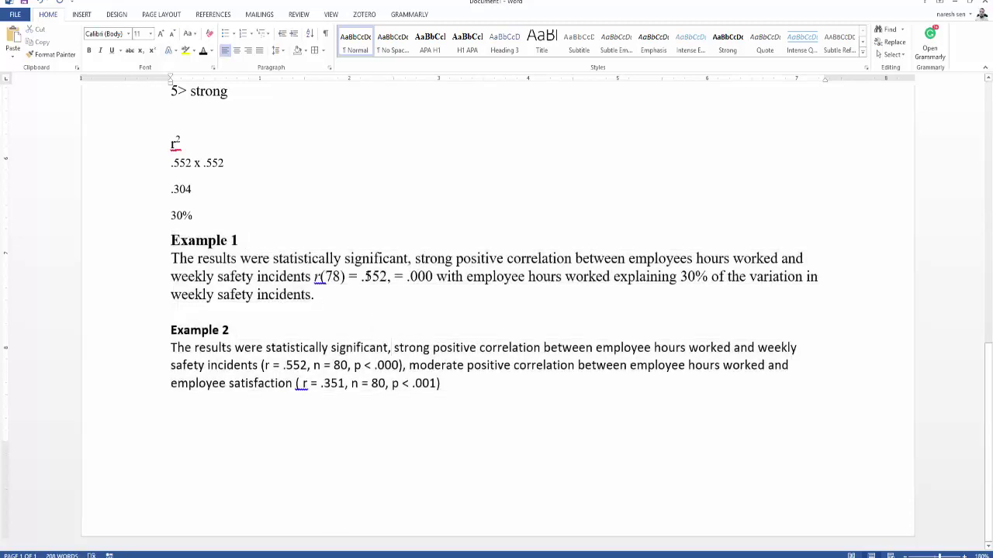
# Step: Compare the reporting styles of Example 1 and Example 2, highlighting their correlation statements and the 30% explained variance, and clear the selection
pyautogui.moveTo(461, 381); pyautogui.dragTo(351, 383)
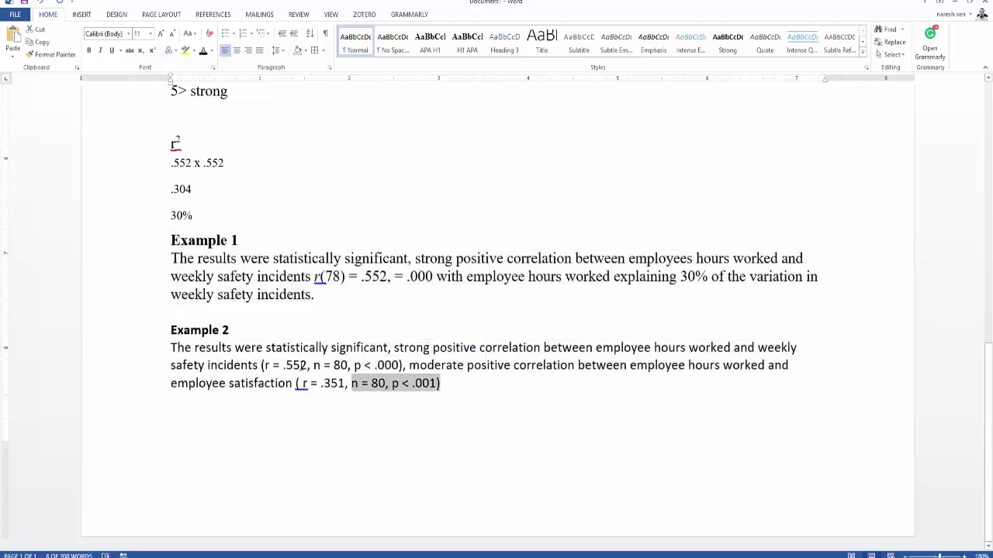
pyautogui.click(172, 348)
pyautogui.moveTo(250, 348); pyautogui.dragTo(404, 364)
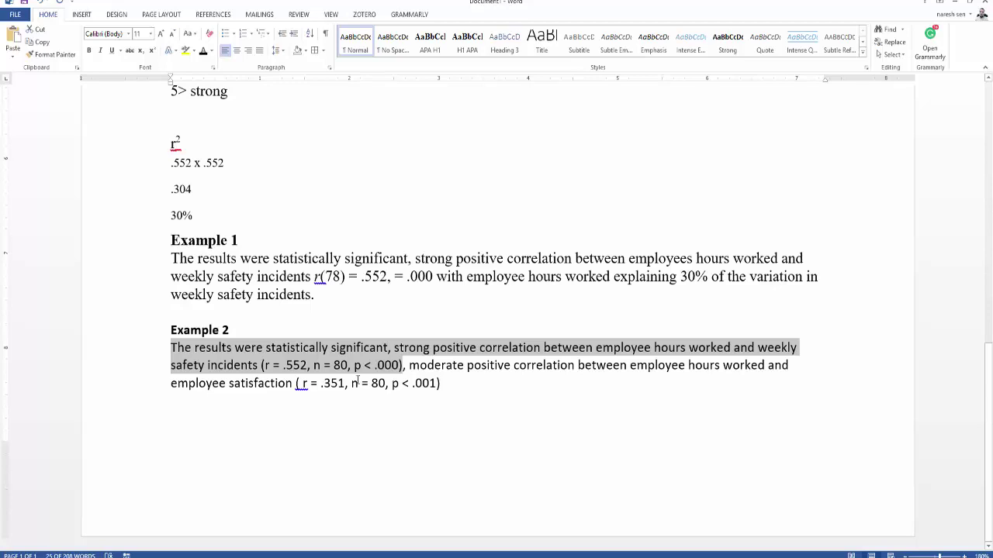
pyautogui.moveTo(318, 294); pyautogui.dragTo(166, 252)
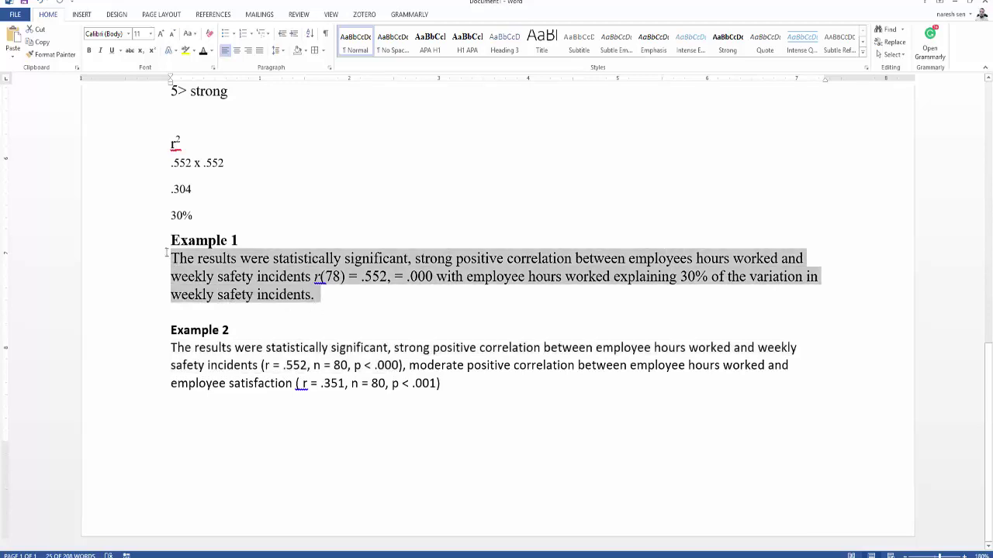
pyautogui.click(349, 314)
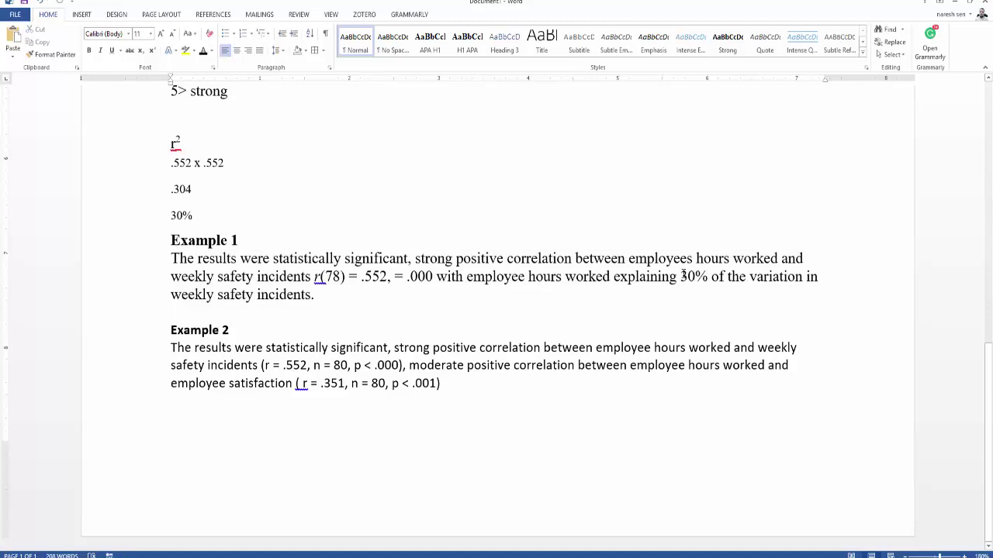
pyautogui.moveTo(681, 276); pyautogui.dragTo(707, 277)
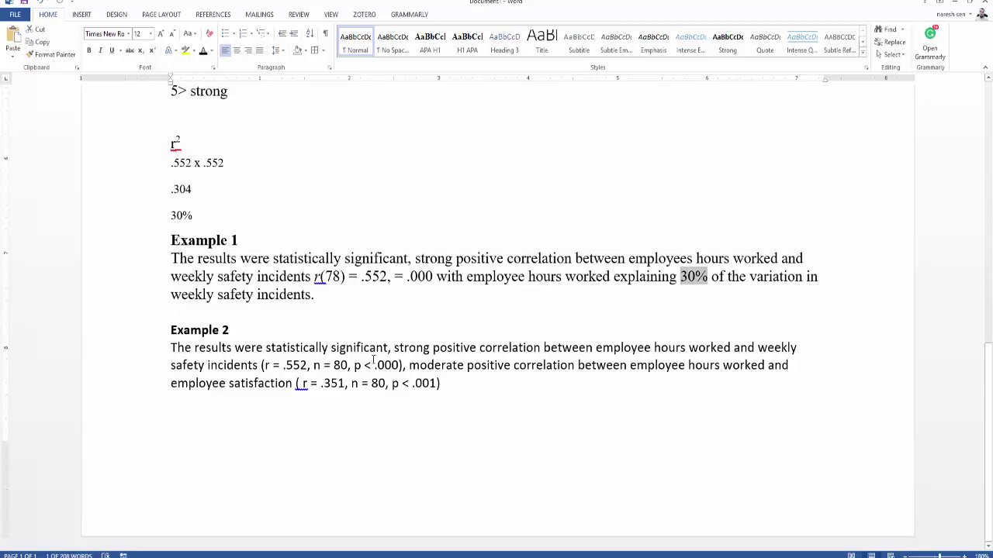
pyautogui.scroll(2, 373, 401)
pyautogui.click(349, 396)
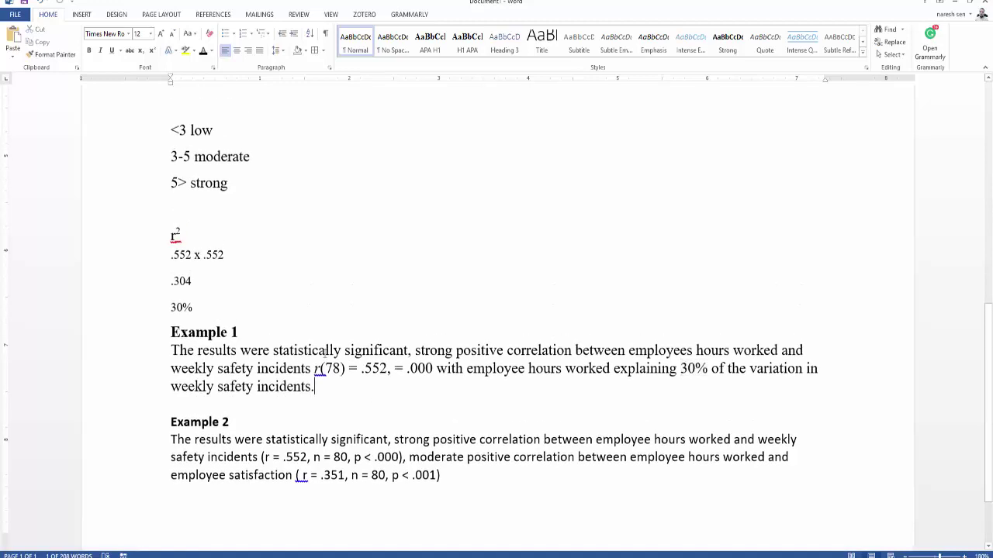
# Step: Highlight the Employee Hours Worked heading, its correlation with employee age, and the Weekly Safety Incidents heading in Table 1 for review
pyautogui.scroll(4, 544, 405)
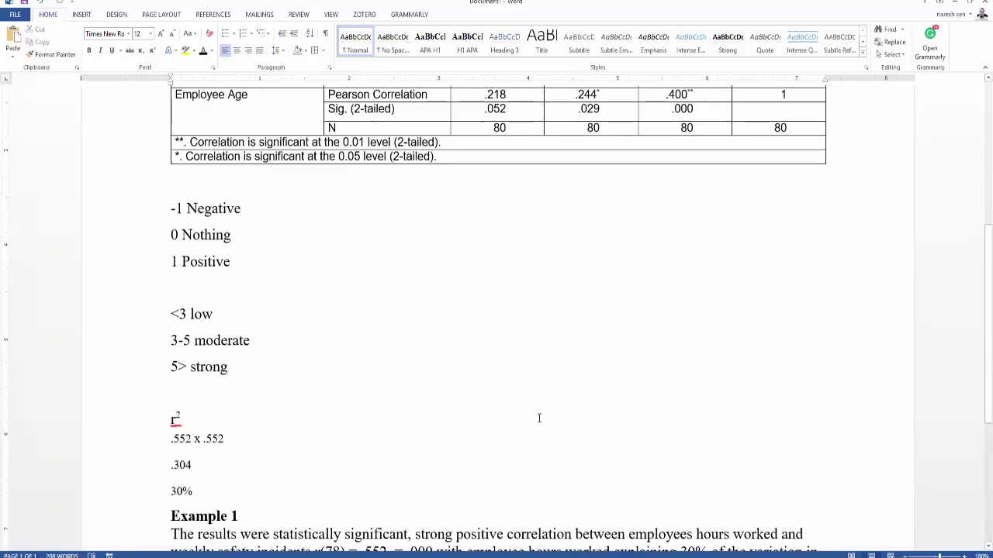
pyautogui.scroll(4, 539, 418)
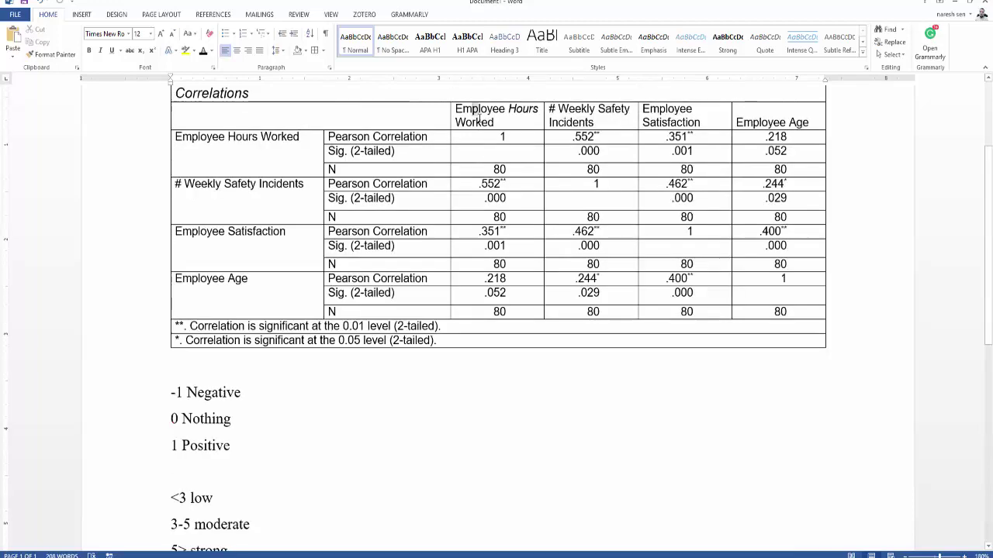
pyautogui.moveTo(456, 109); pyautogui.dragTo(485, 127)
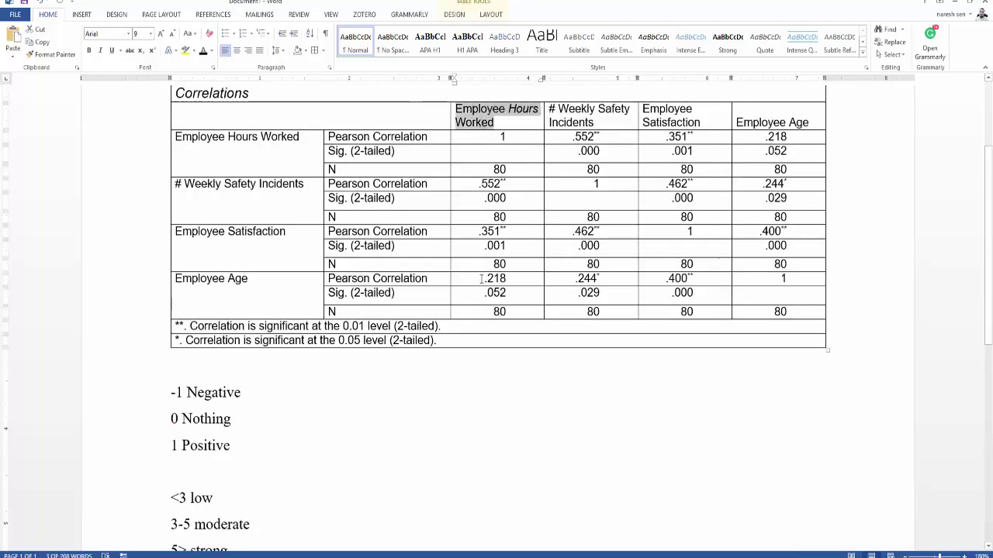
pyautogui.moveTo(482, 278); pyautogui.dragTo(506, 279)
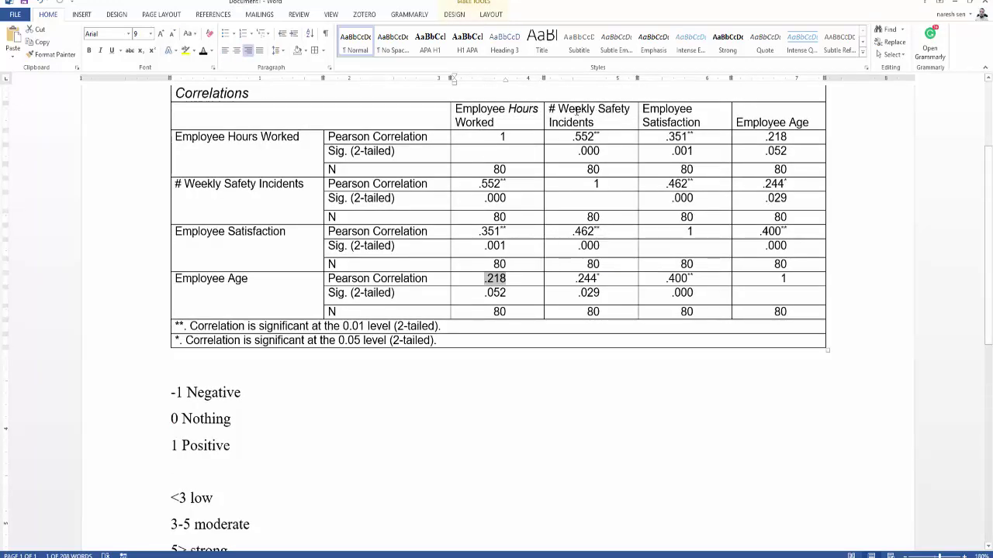
pyautogui.moveTo(577, 111); pyautogui.dragTo(582, 123)
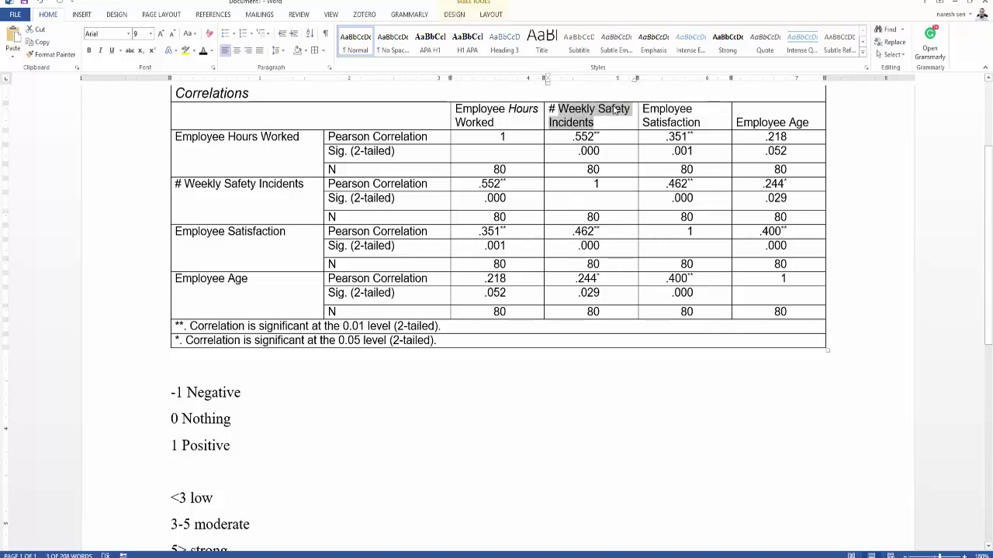
# Step: Examine Table 1, highlighting the safety incidents and employee satisfaction correlation and then the whole table, and clear the selection
pyautogui.moveTo(575, 231); pyautogui.dragTo(605, 252)
pyautogui.click(758, 126)
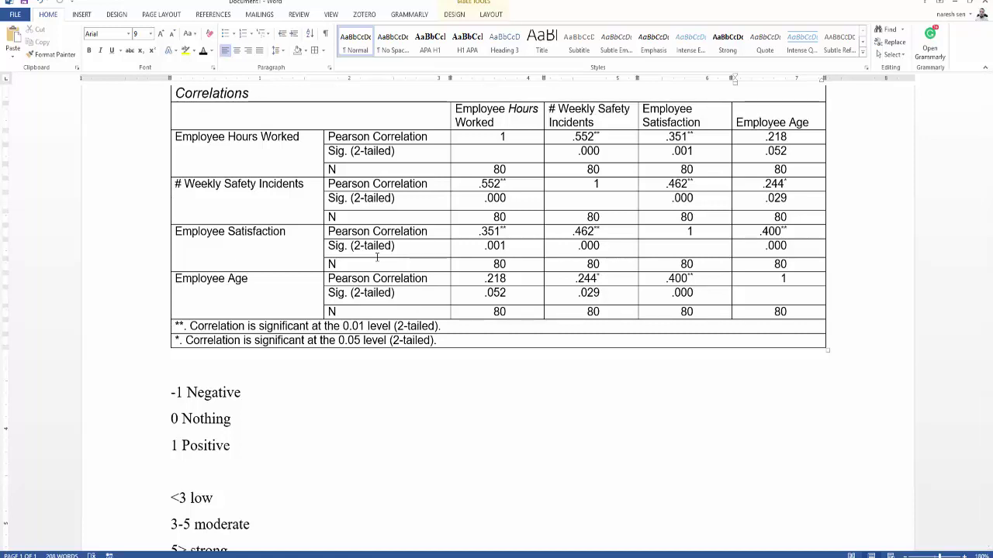
pyautogui.scroll(3, 194, 182)
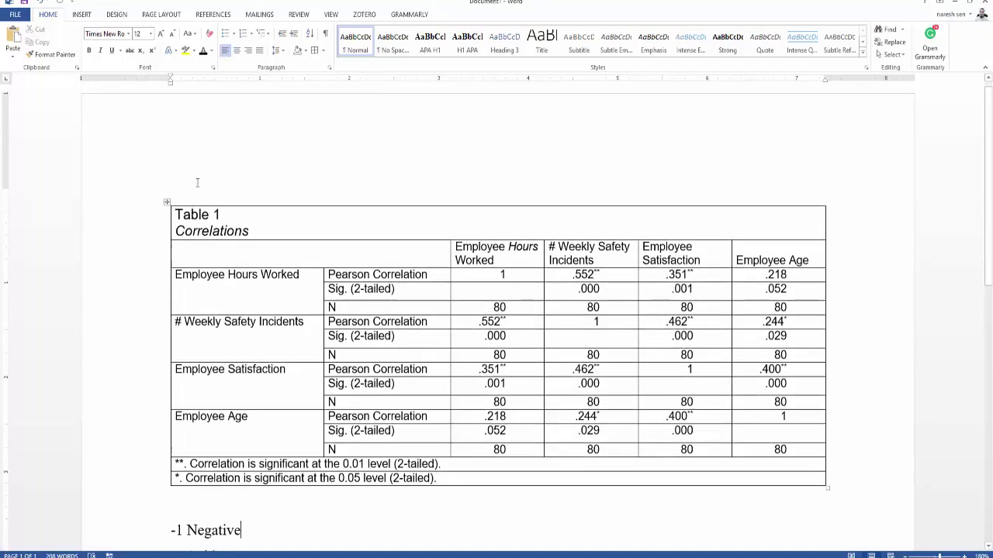
pyautogui.click(167, 202)
pyautogui.scroll(-5, 426, 316)
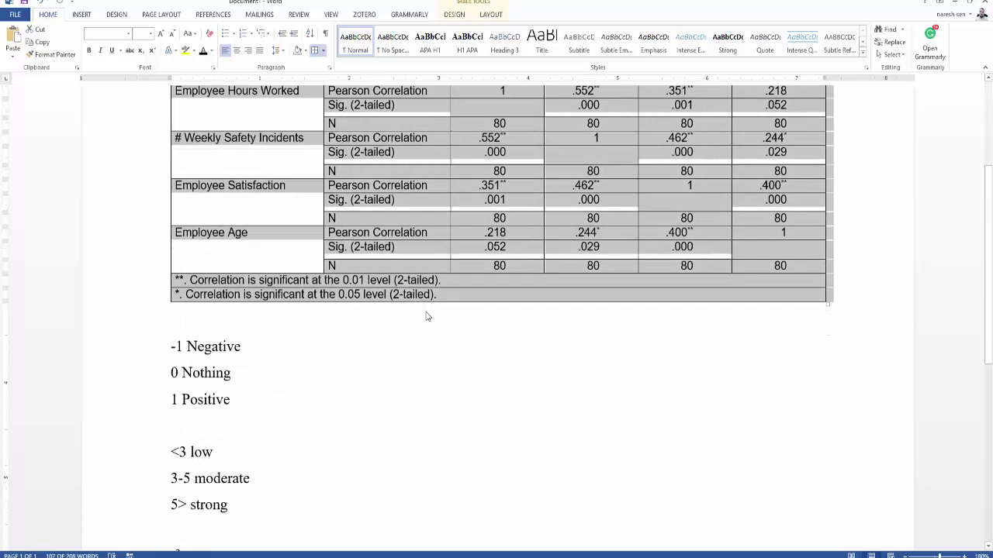
pyautogui.click(388, 383)
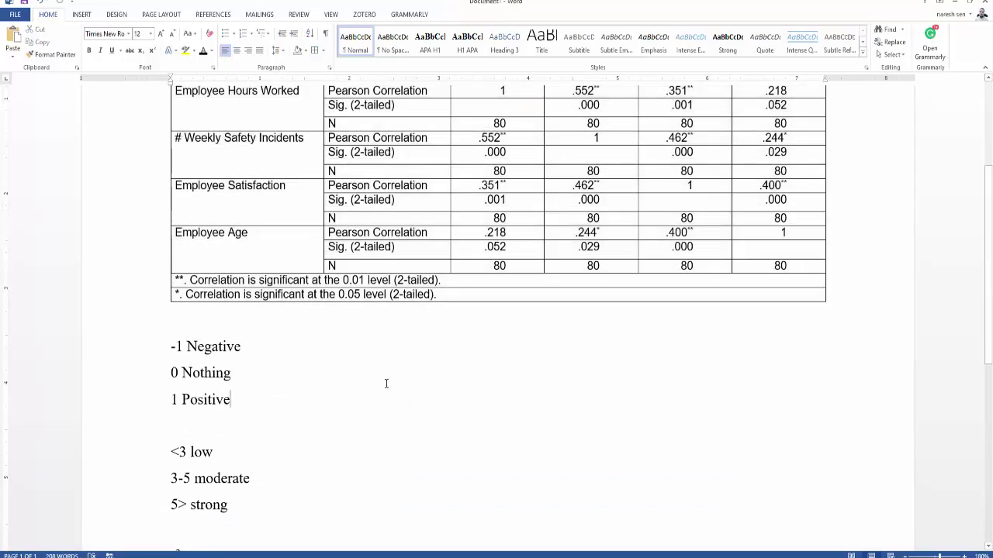
pyautogui.scroll(4, 388, 383)
pyautogui.scroll(-5, 398, 284)
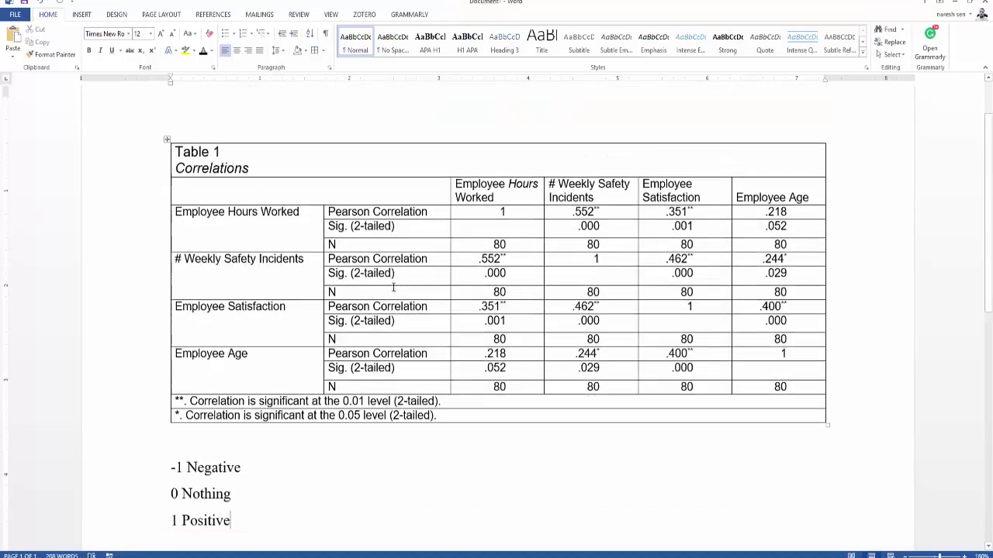
pyautogui.scroll(4, 361, 337)
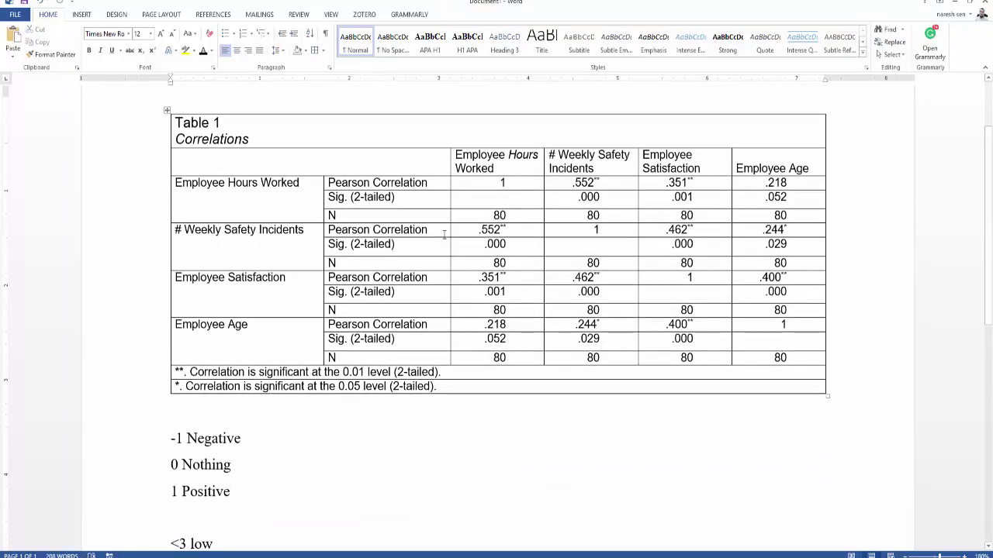
# Step: Review both write-ups, highlighting the Example 2 sentence and the Example 1 heading with its paragraph, and clear the selection
pyautogui.scroll(-13, 437, 233)
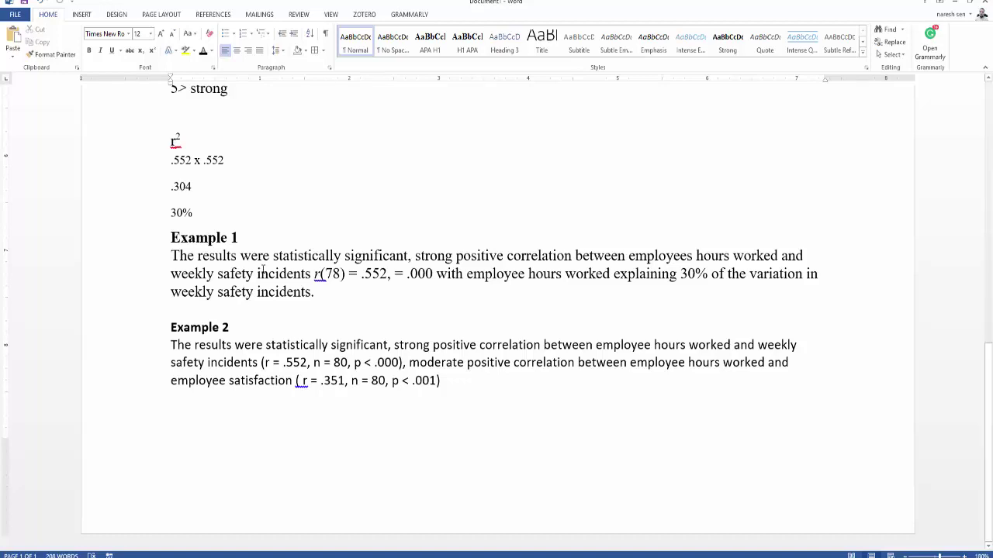
pyautogui.click(279, 363)
pyautogui.click(287, 292)
pyautogui.moveTo(295, 344); pyautogui.dragTo(487, 386)
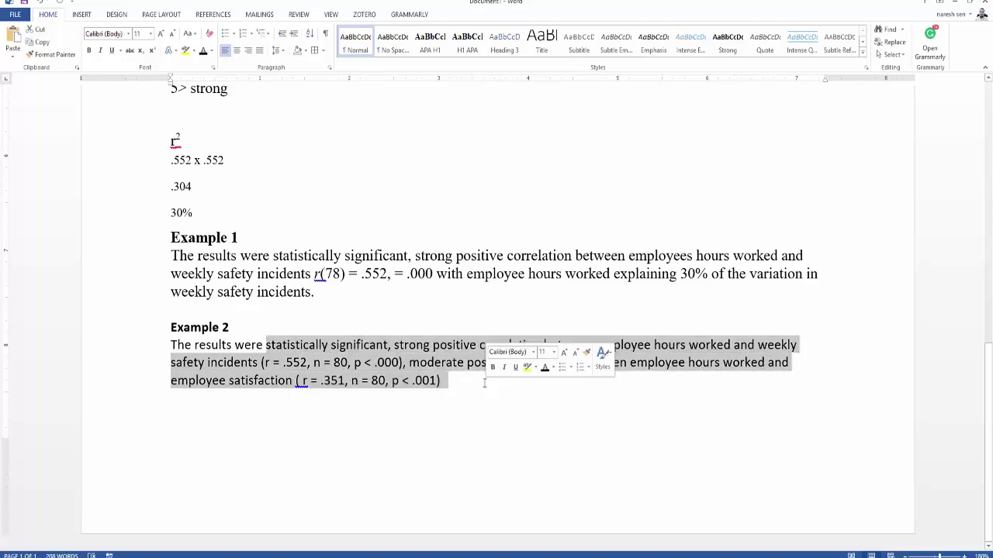
pyautogui.moveTo(335, 294); pyautogui.dragTo(190, 238)
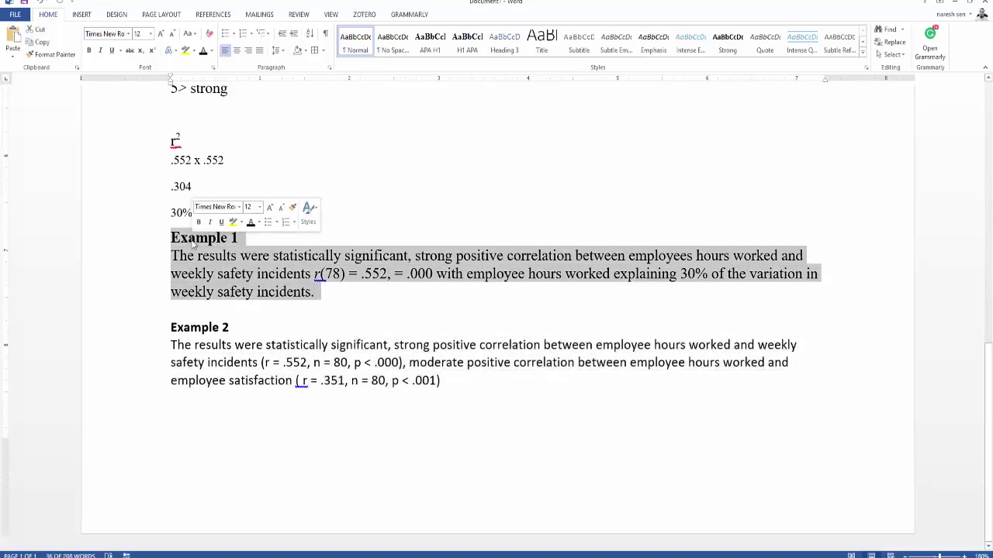
pyautogui.click(392, 311)
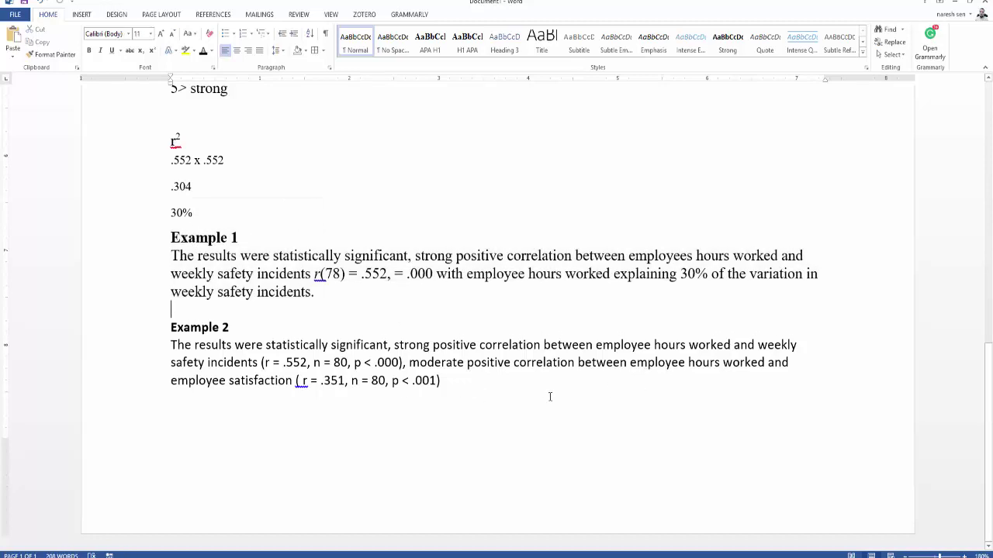
# Step: Highlight the statement on 30% of the variation in weekly safety incidents in Example 1 and look over the notes and both examples
pyautogui.moveTo(635, 273); pyautogui.dragTo(741, 273)
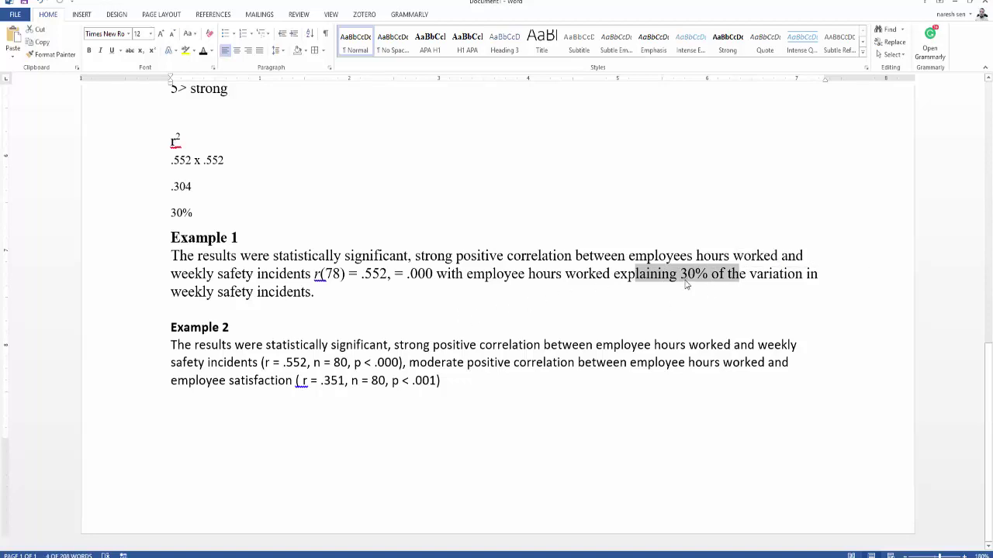
pyautogui.moveTo(538, 291); pyautogui.dragTo(679, 273)
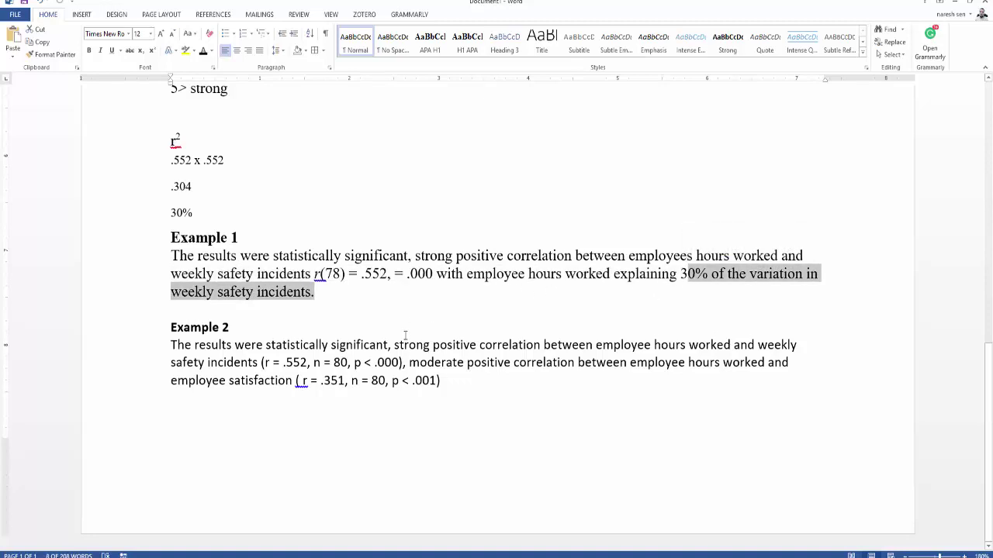
pyautogui.scroll(10, 498, 388)
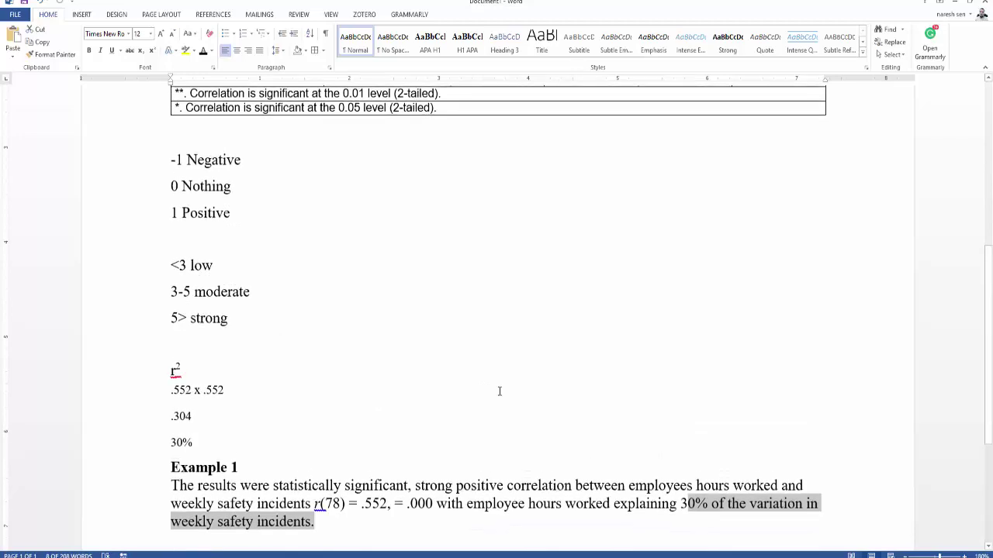
pyautogui.scroll(-7, 499, 392)
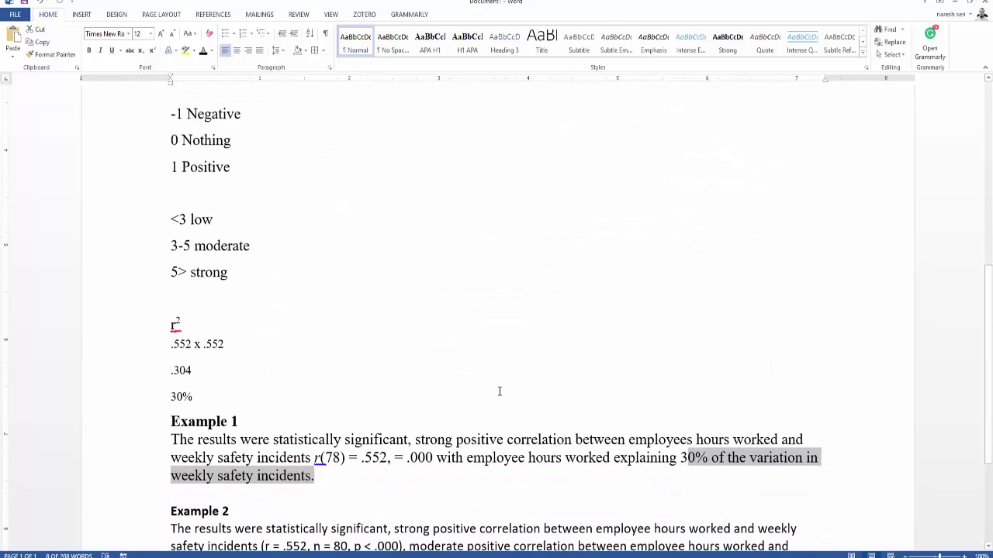
pyautogui.scroll(-4, 499, 391)
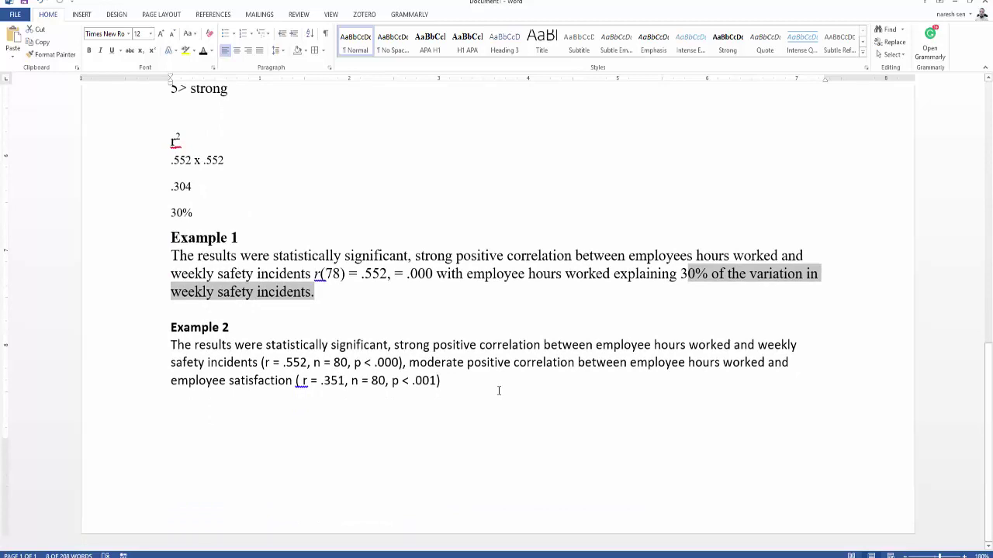
pyautogui.moveTo(595, 557)
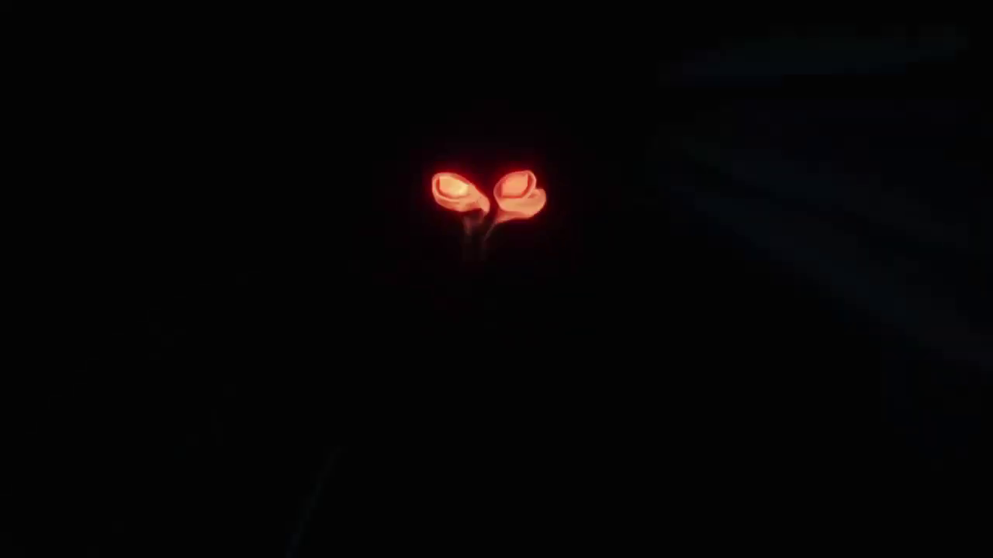